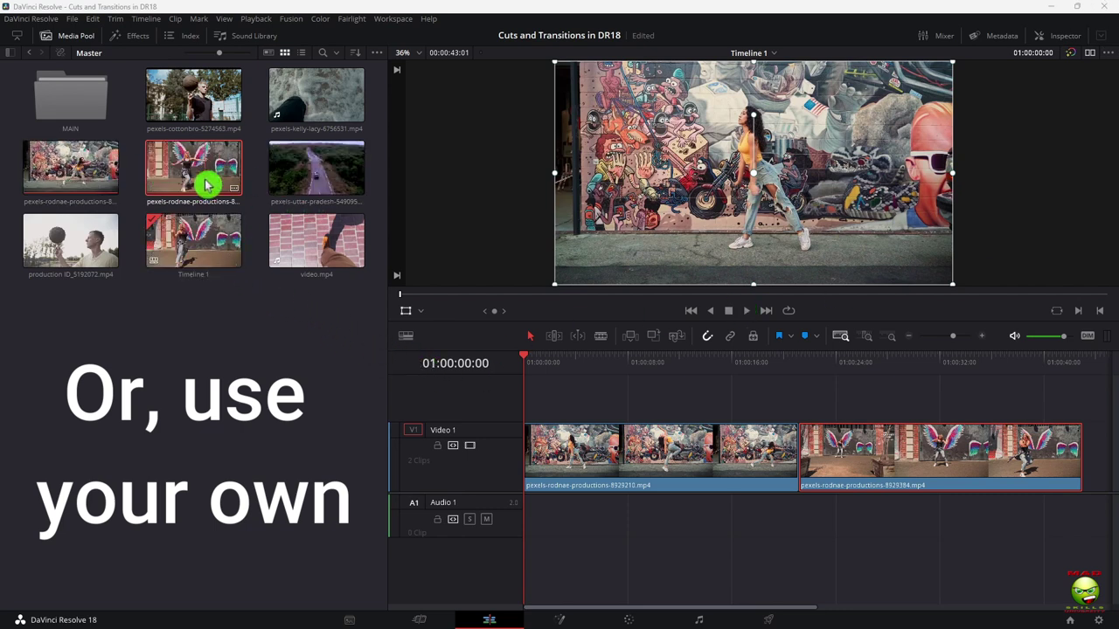
Hide the Media Pool and fit both dance clips into the full width of the timeline.
left_click(122, 174)
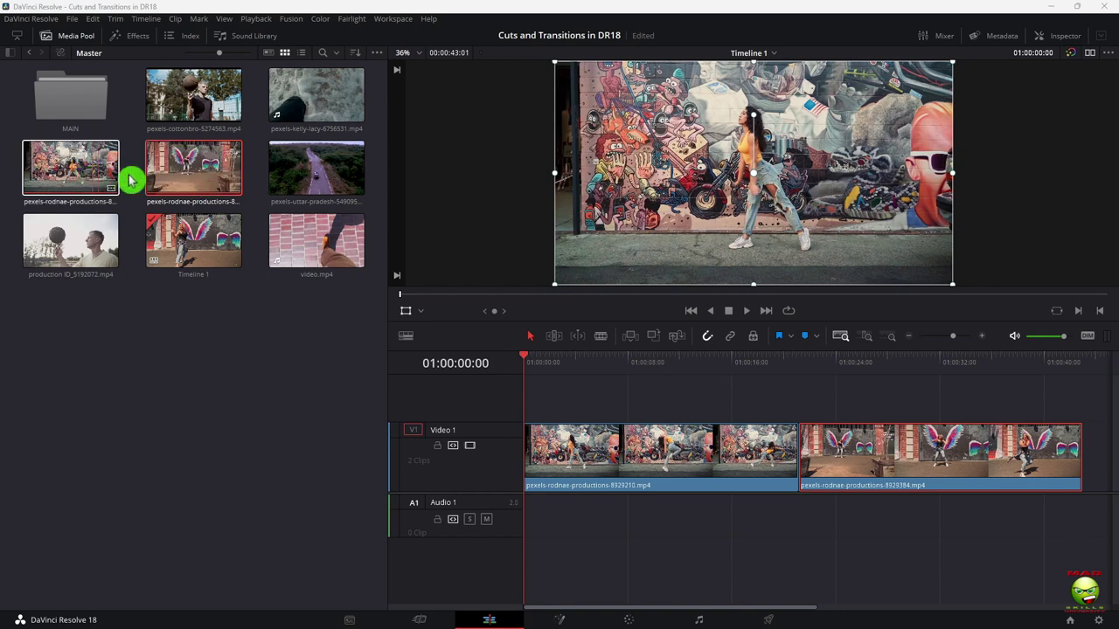
left_click(166, 181)
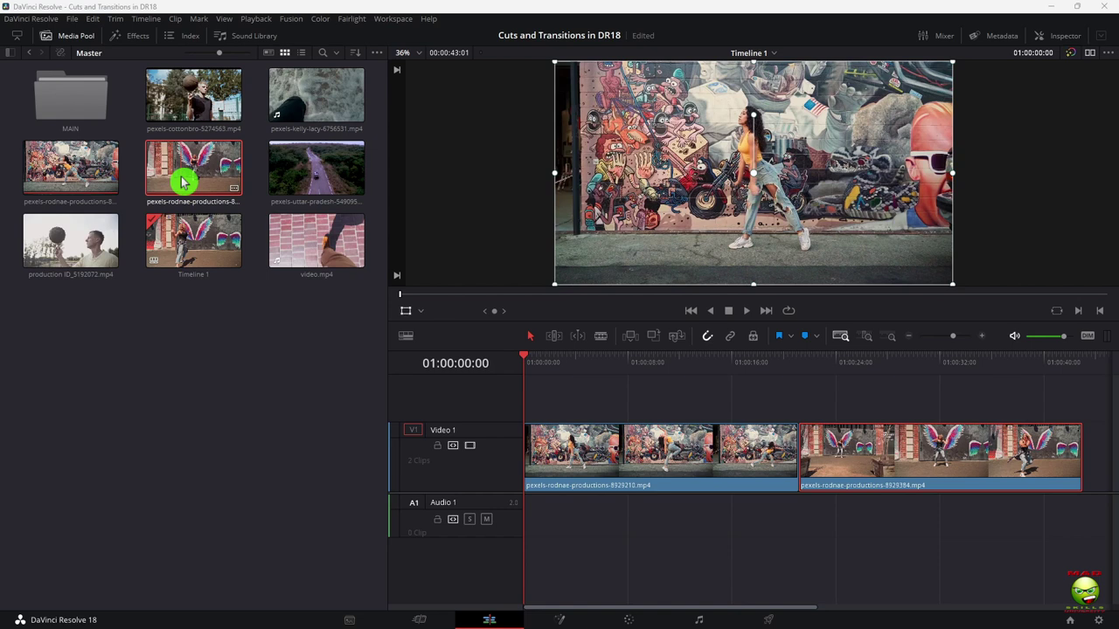
left_click(68, 37)
key("shift+z")
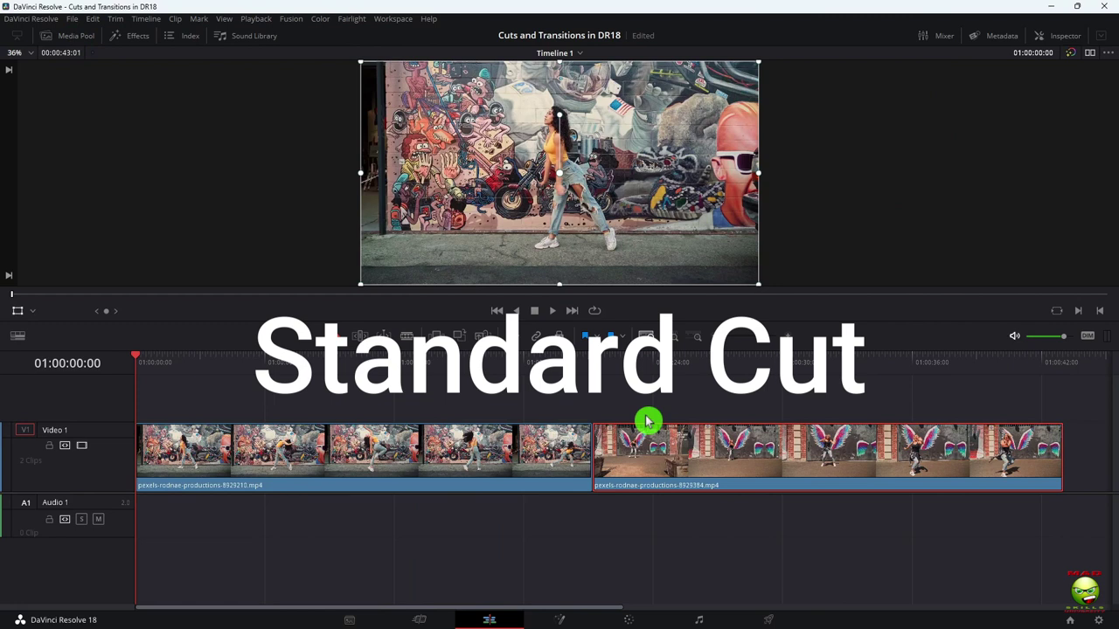
left_click_drag(687, 457, 665, 447)
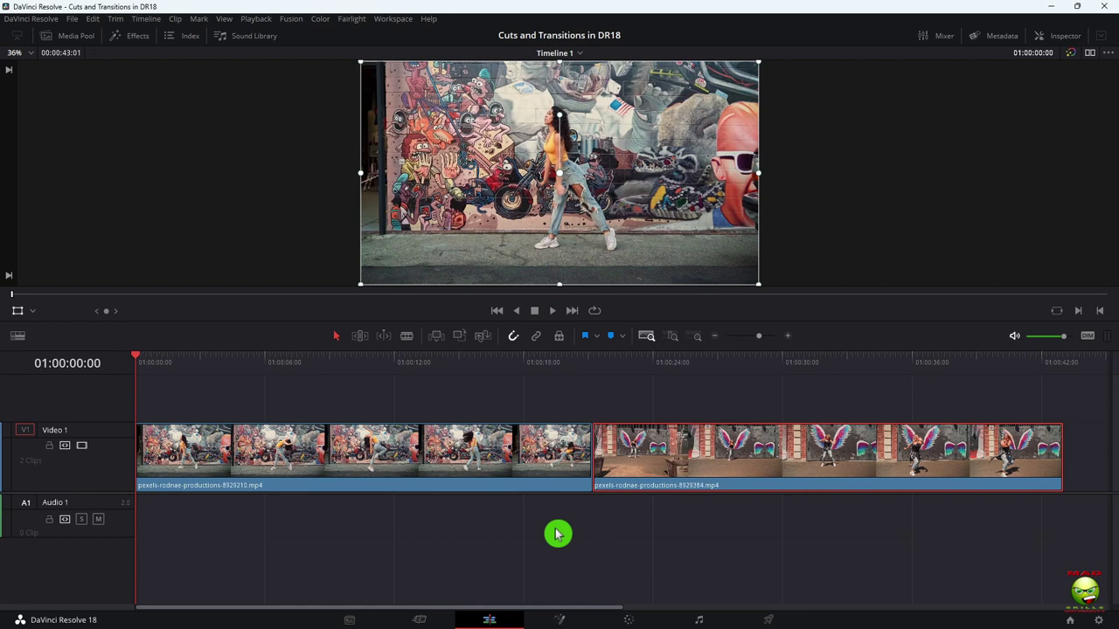
Enlarge the second clip with the on-screen Transform controls so the dancer before the painted wings fills more of the frame.
left_click(387, 365)
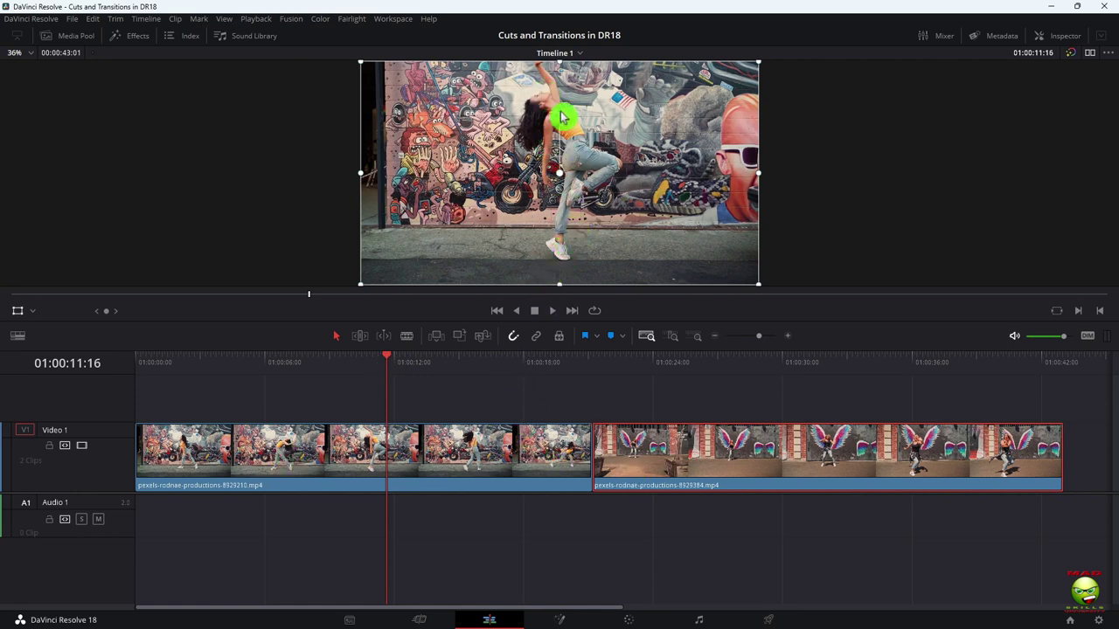
left_click(747, 357)
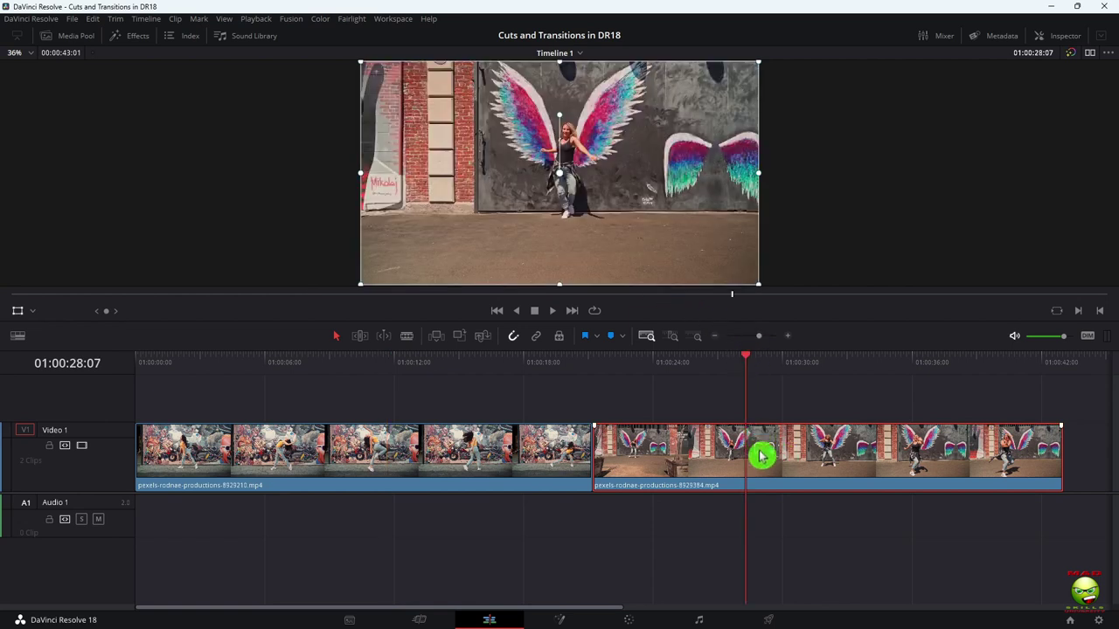
left_click(20, 311)
left_click(45, 352)
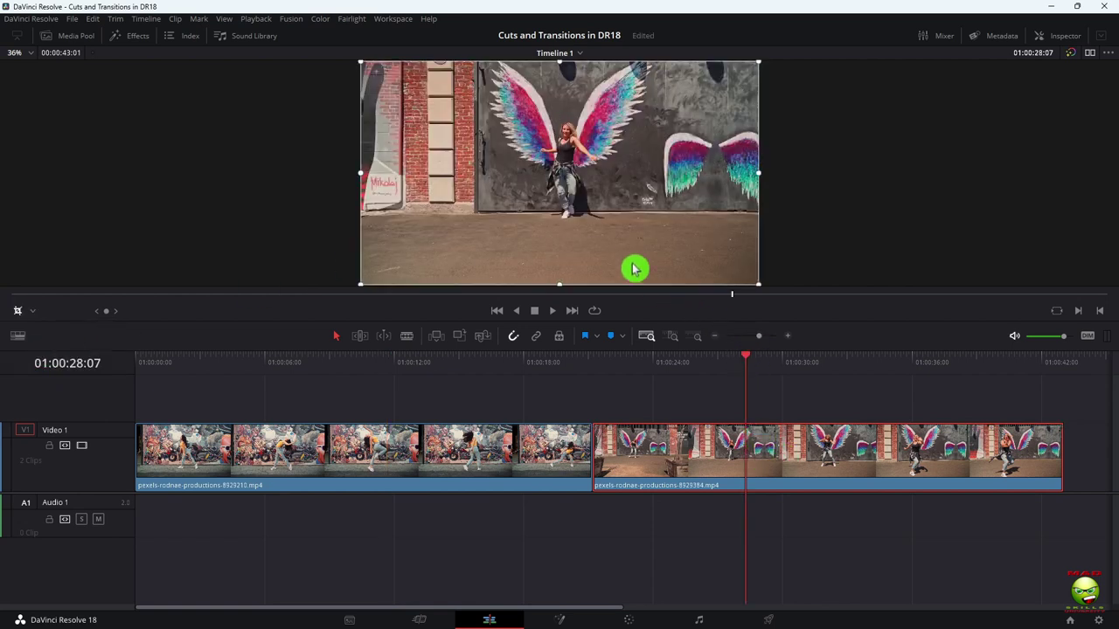
left_click(32, 310)
left_click(179, 255)
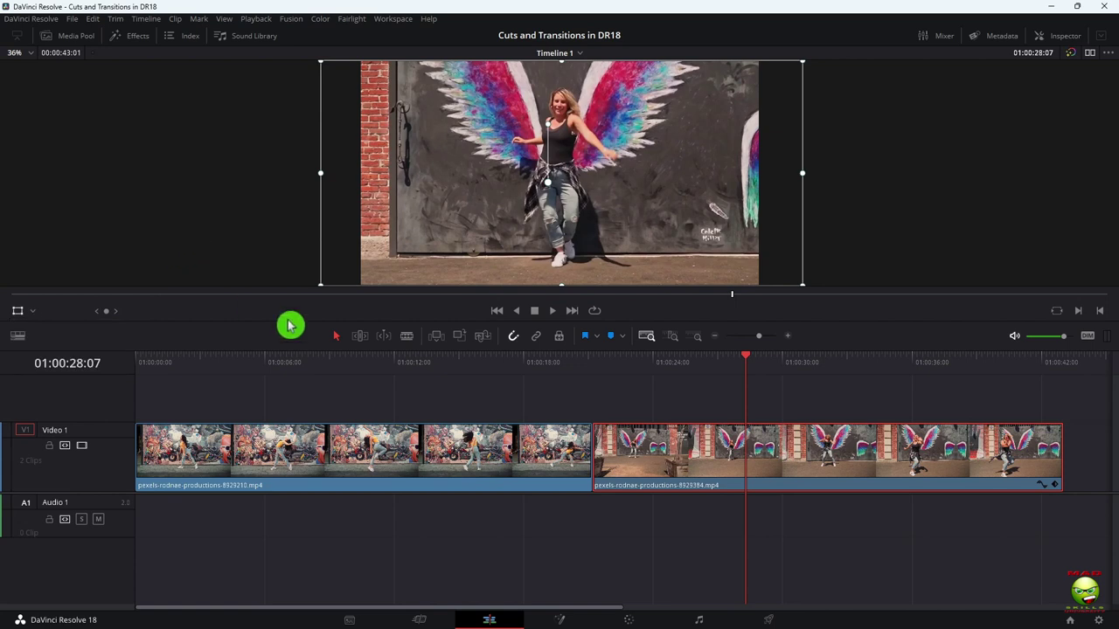
Compare the dancers' movements on both sides of the cut and play the timeline from 01:00:14:15.
left_click(560, 362)
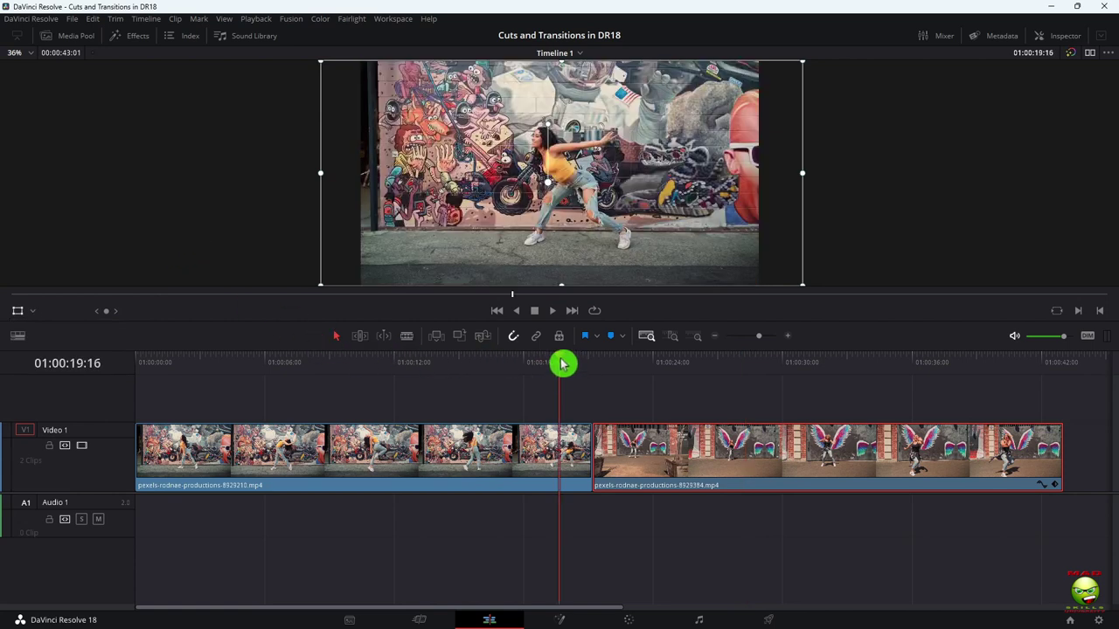
left_click(626, 362)
left_click(625, 370)
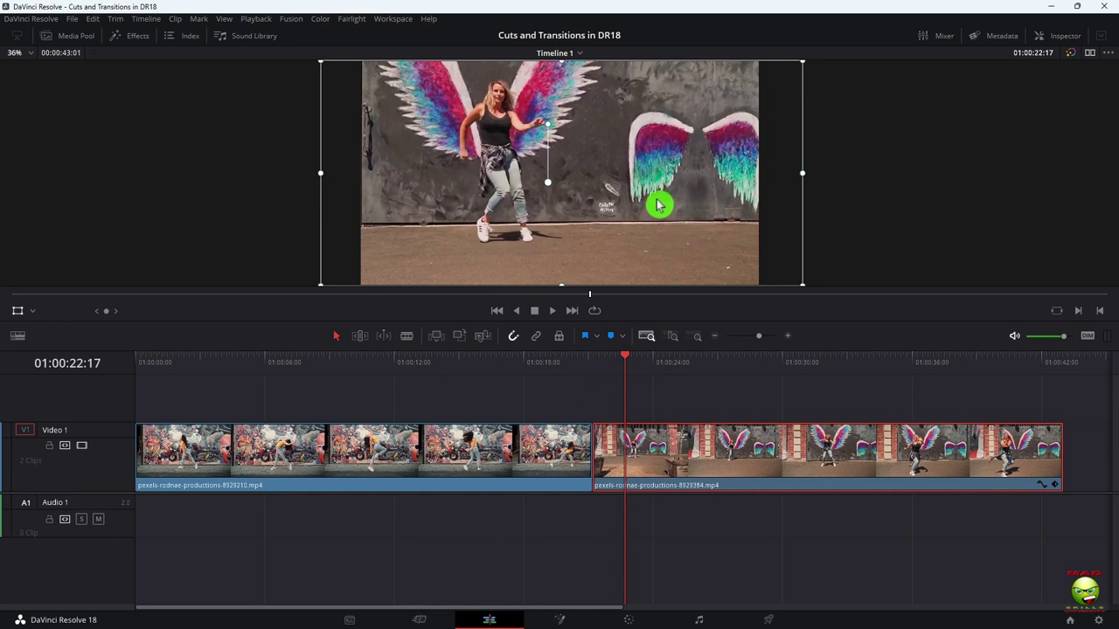
left_click(451, 363)
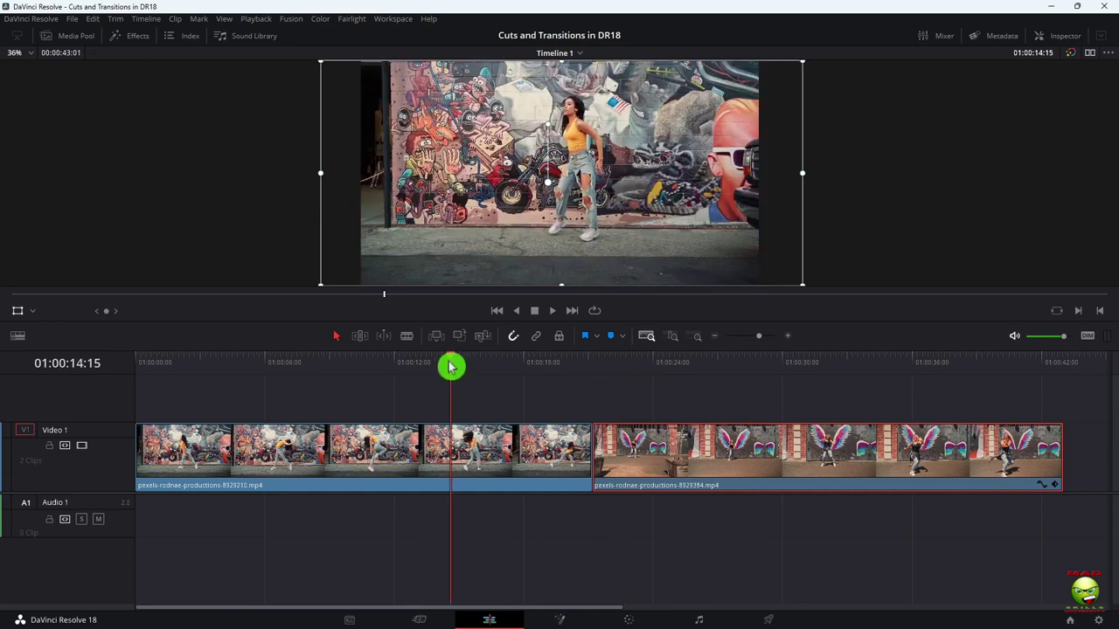
key("space")
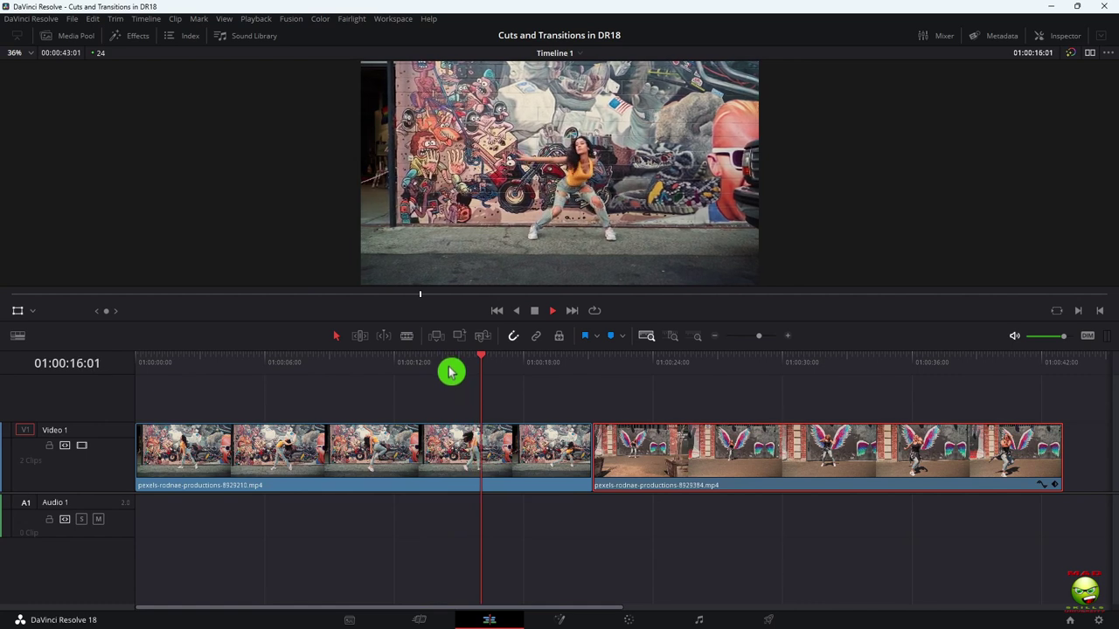
key("space")
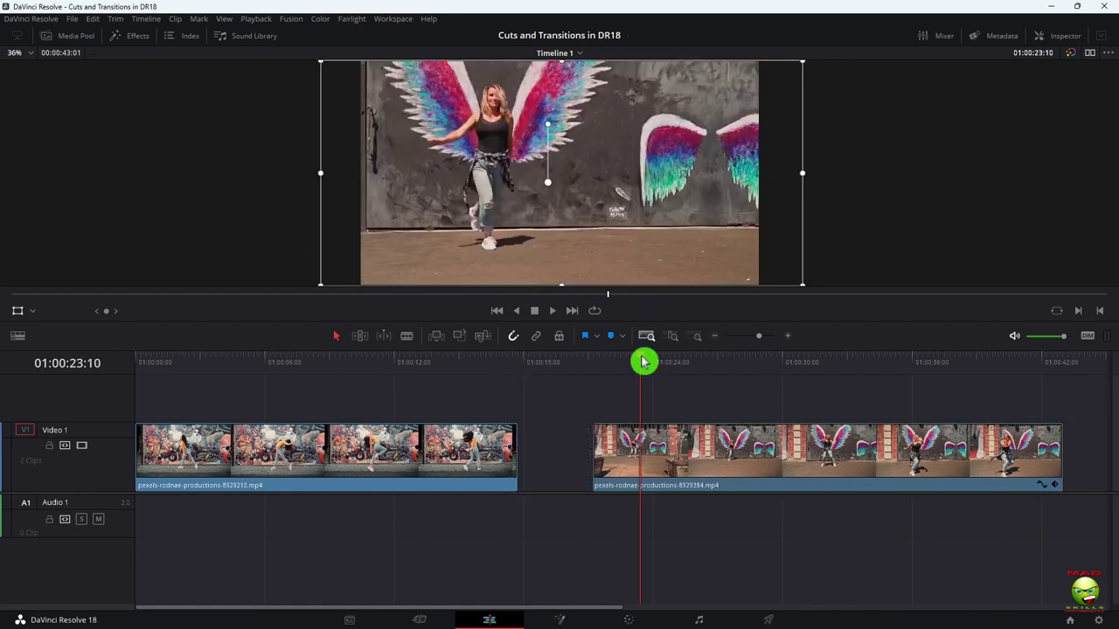
Split the first clip at 01:00:17:04 and ripple-delete the short piece remaining before the second clip.
mouse_move(644, 362)
left_mouse_down()
mouse_move(661, 362)
mouse_move(651, 364)
left_mouse_up()
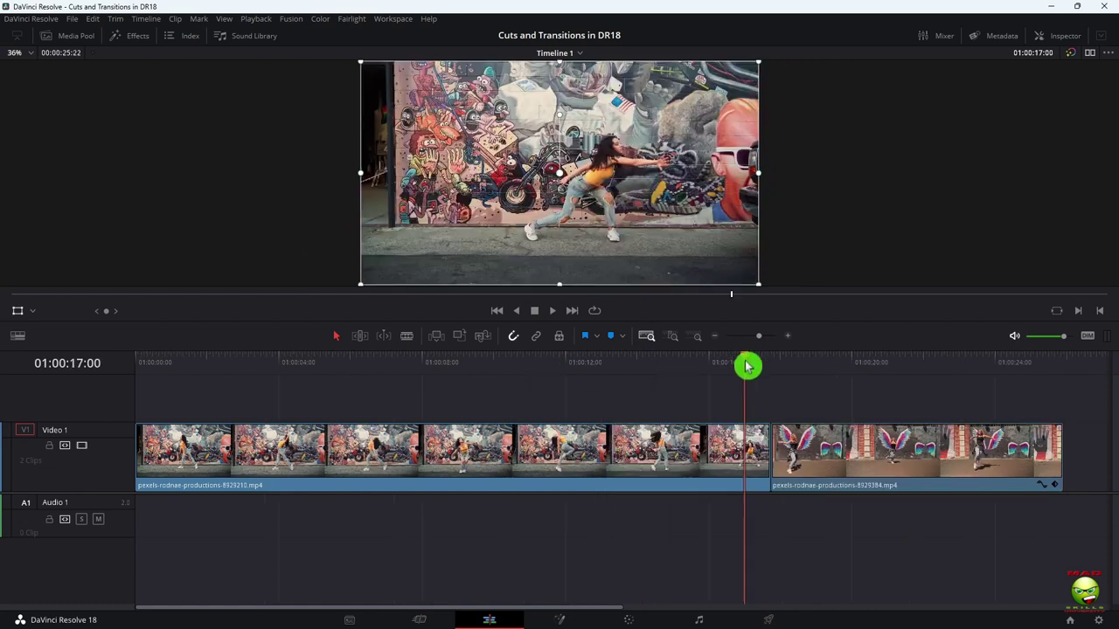
left_click_drag(747, 367, 752, 366)
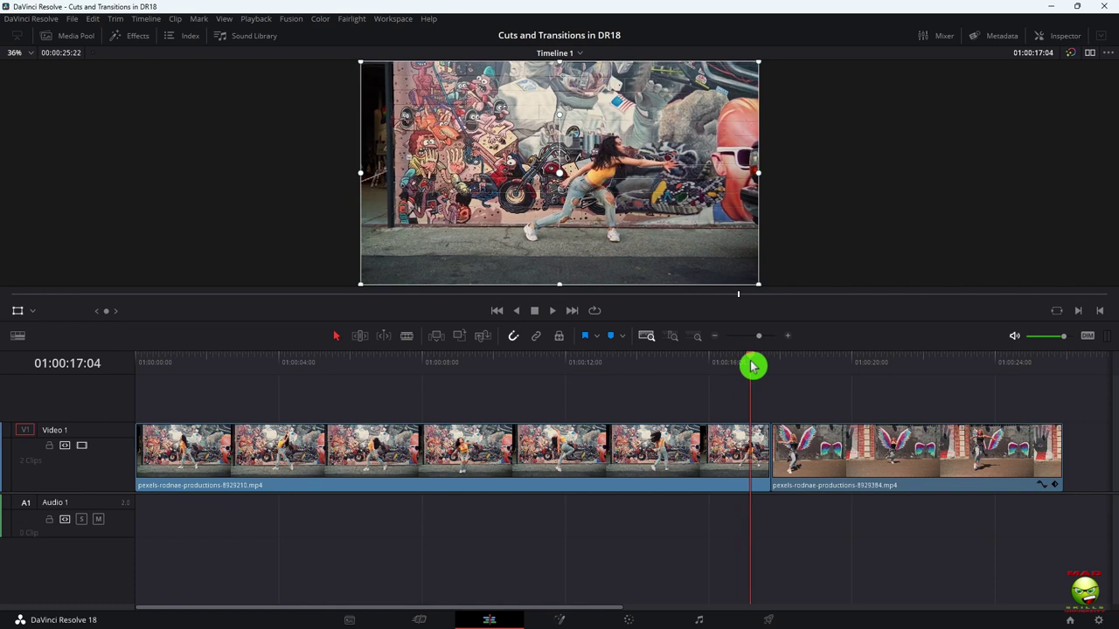
key("ctrl+b")
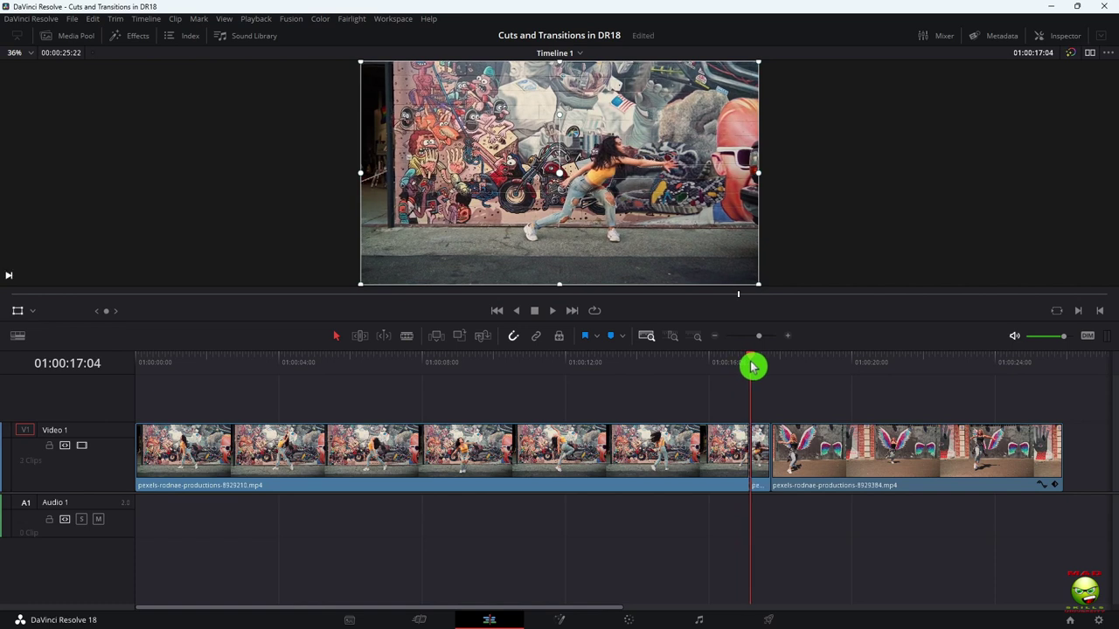
left_click(760, 458)
key("Delete")
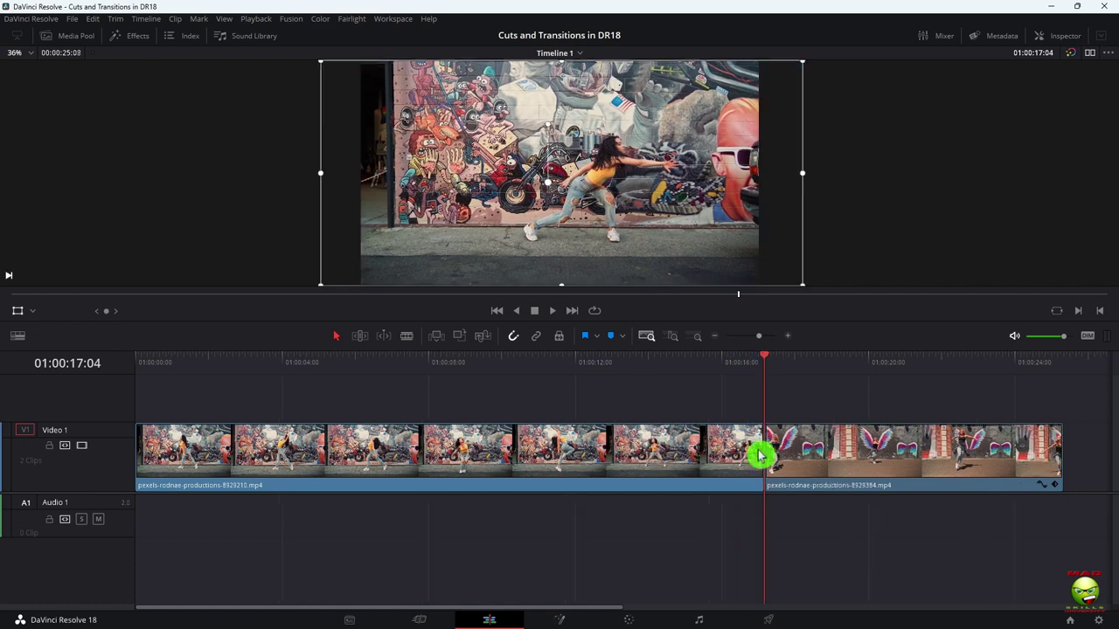
Play the timeline from 01:00:16:06 across the shortened first clip's cut.
left_click(732, 365)
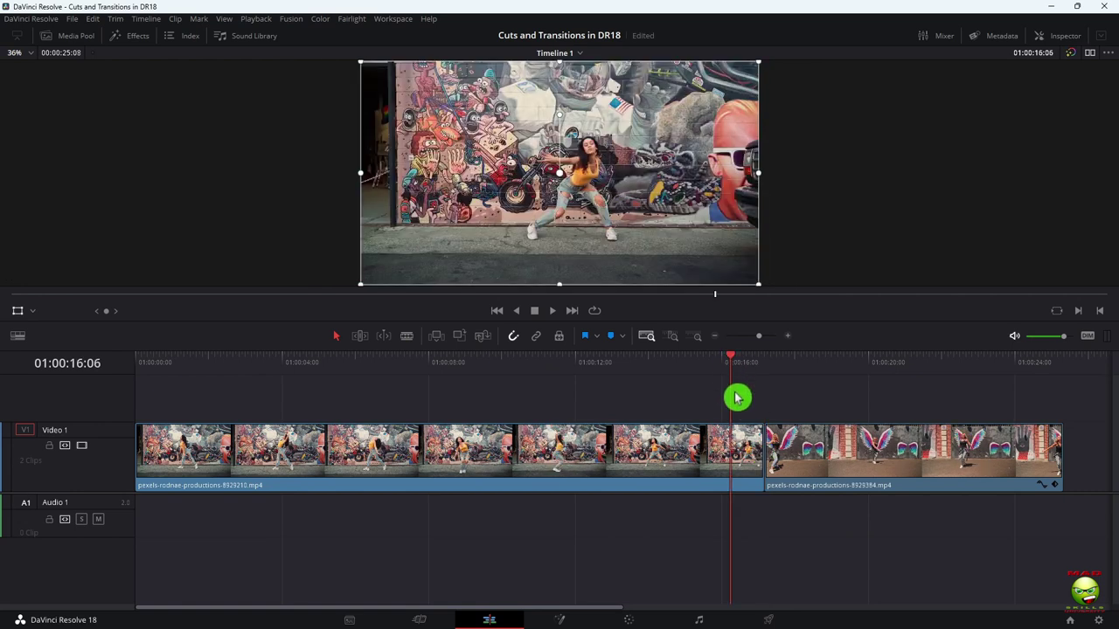
key("space")
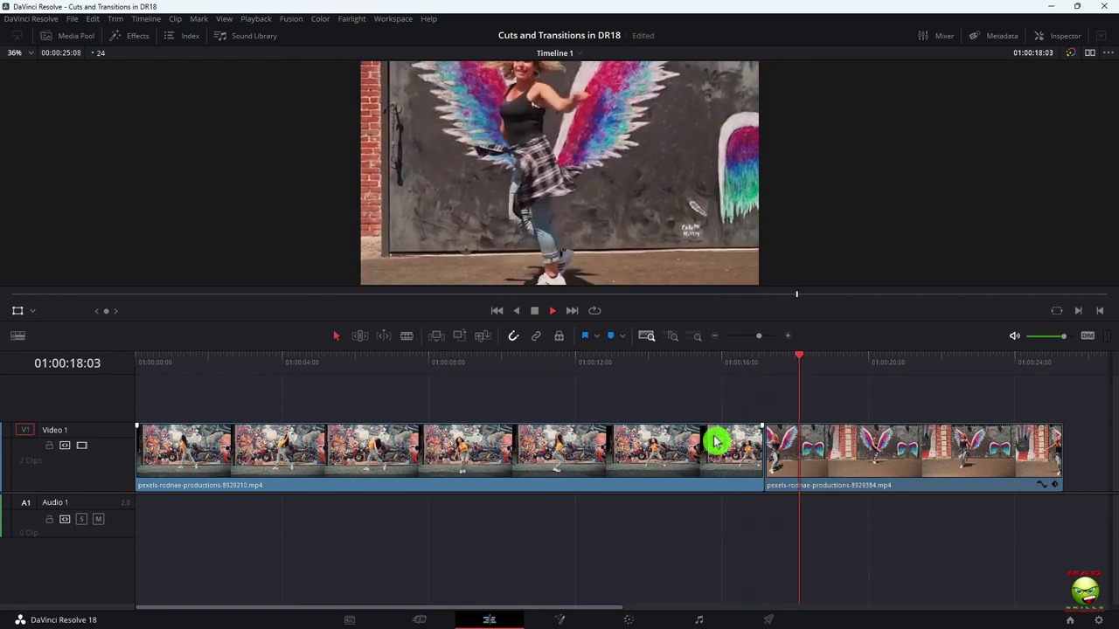
key("space")
Split the second clip five frames after its start, at 01:00:17:09, and ripple-delete the short piece in front.
left_click_drag(804, 359, 777, 363)
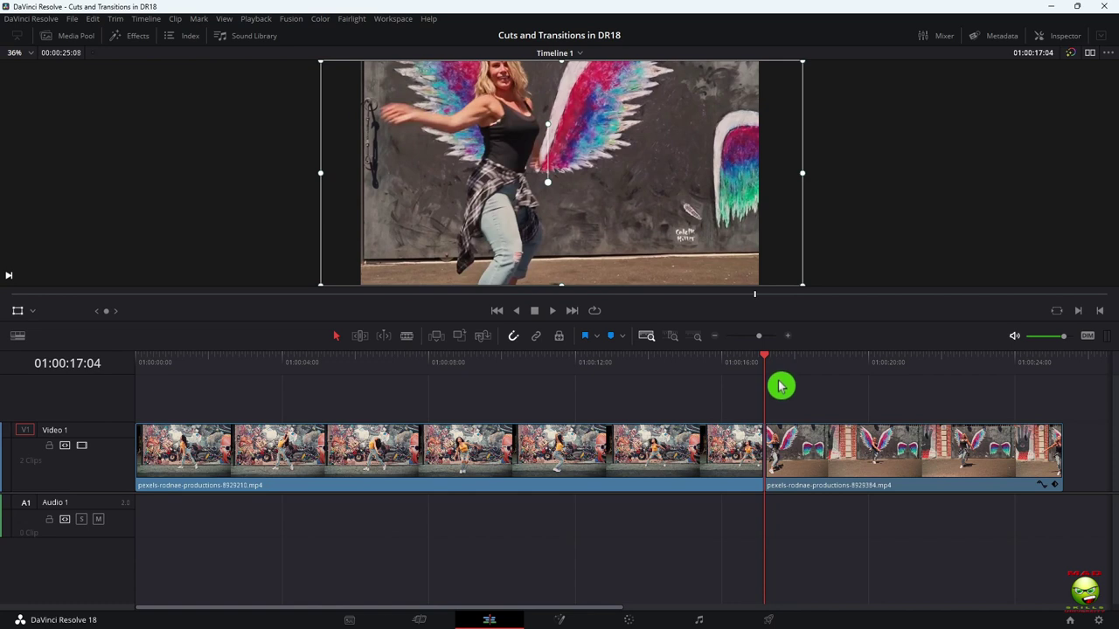
key("Right")
key("Right")
key("Right")
key("Right")
key("Right")
key("shift+bracketleft")
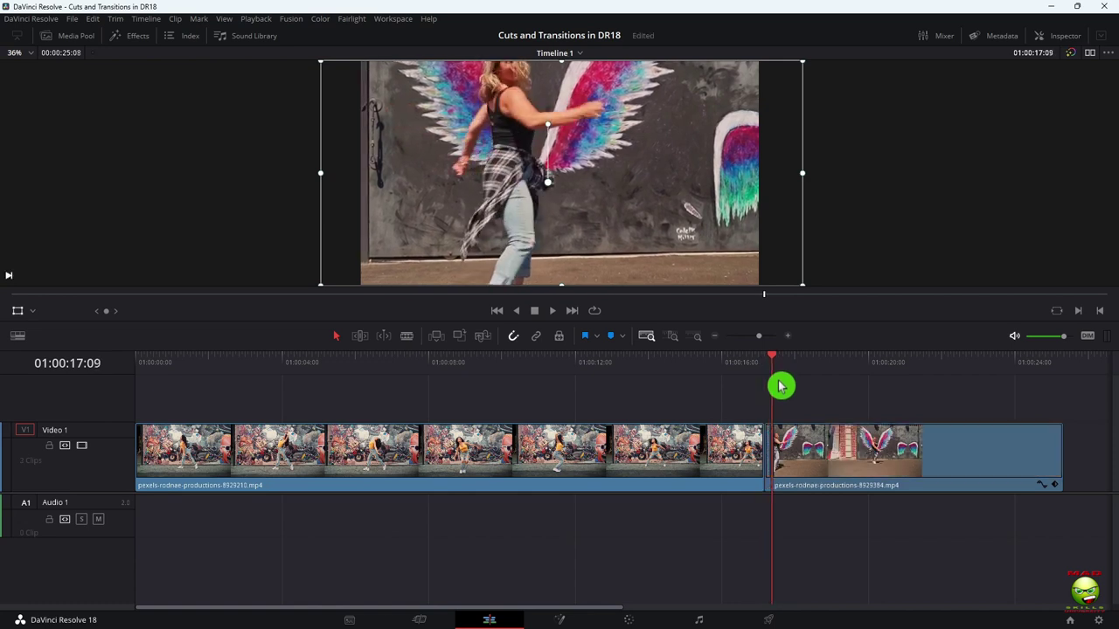
left_click(767, 463)
key("Delete")
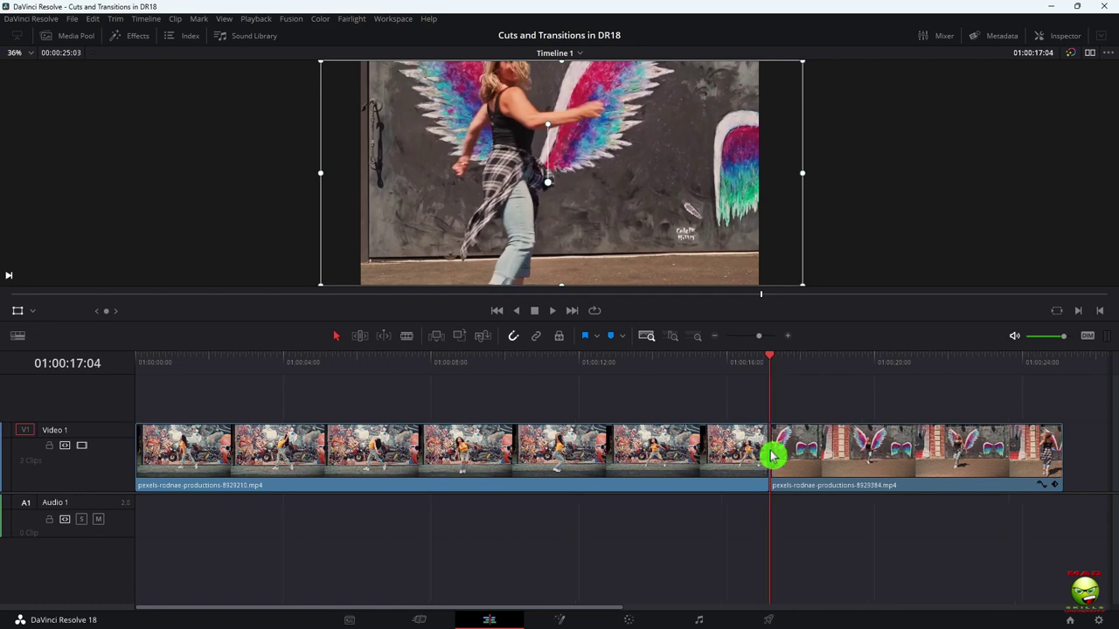
Play the transition between the two dance clips again to check how the movements match.
left_click(734, 368)
key("space")
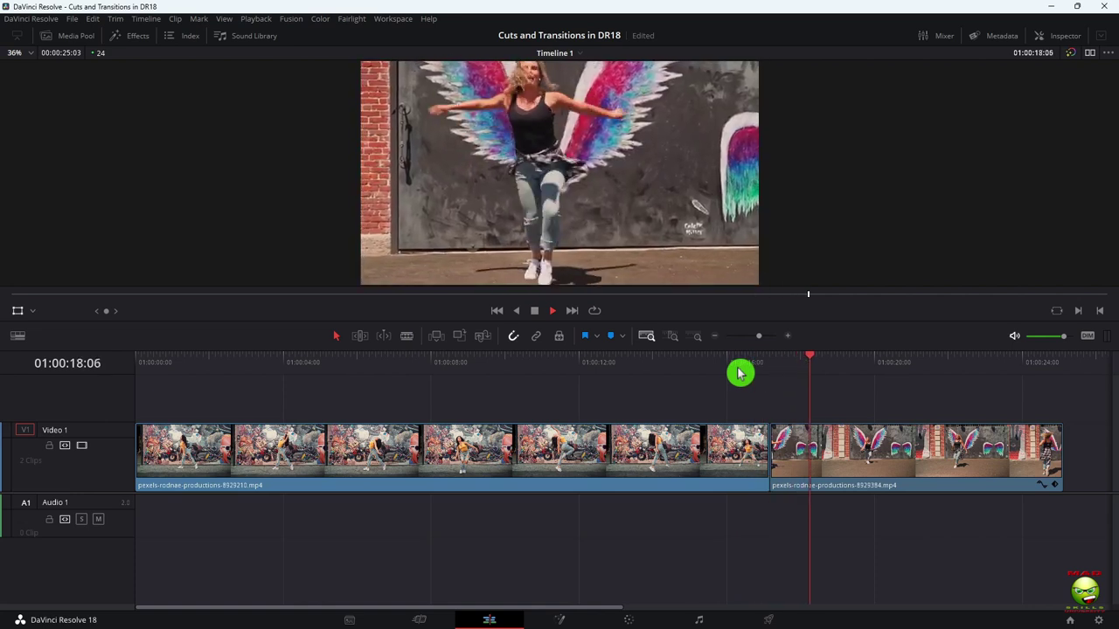
key("space")
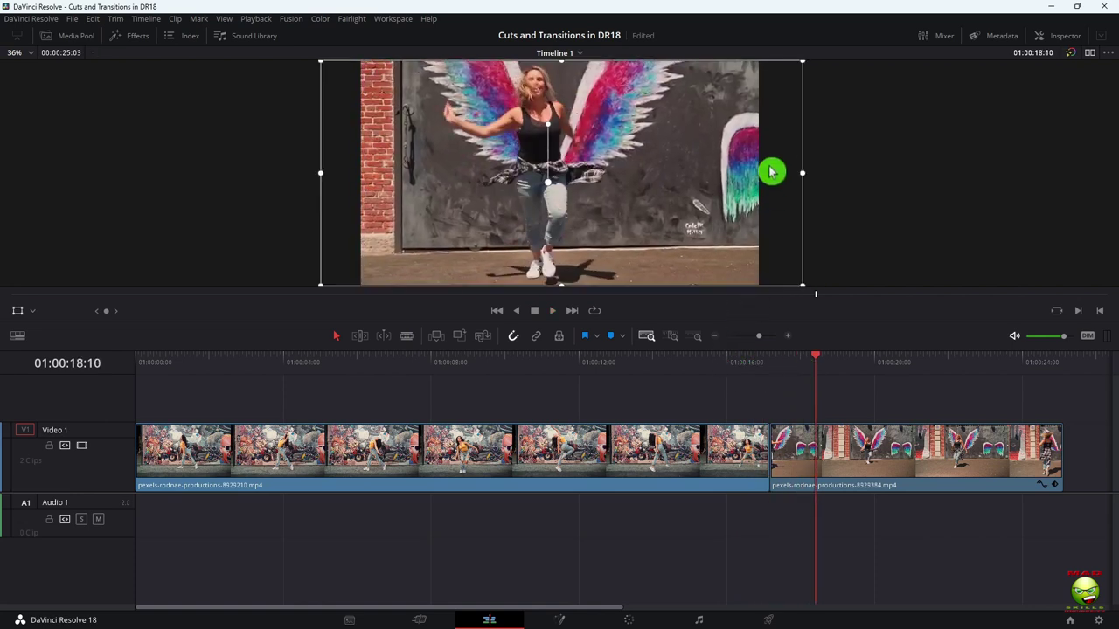
left_click(739, 365)
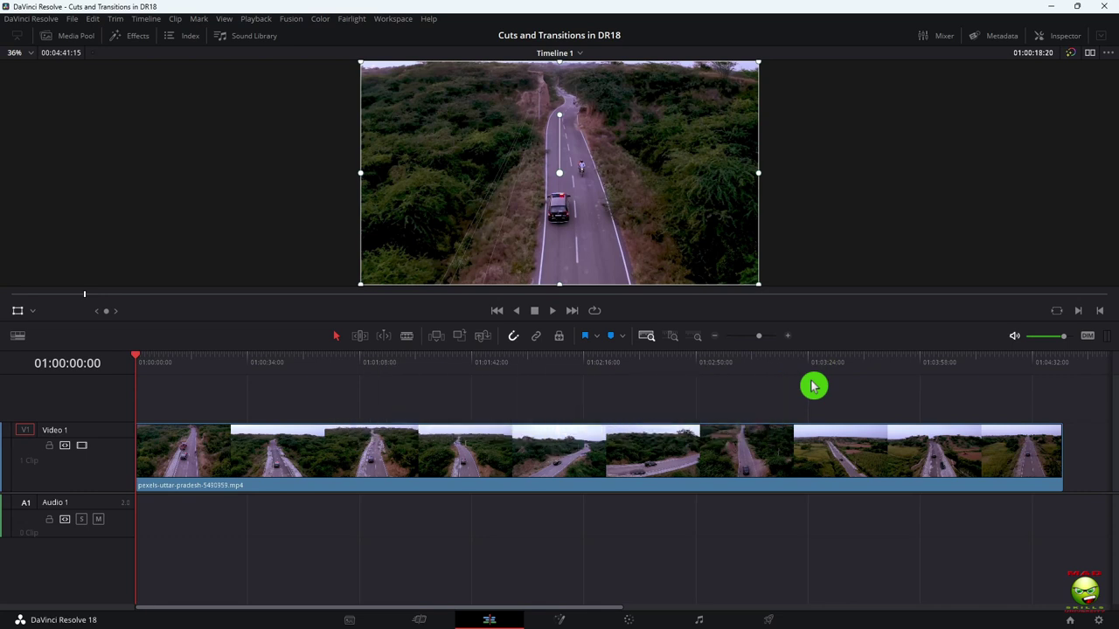
Split the road clip at 01:00:11:16 and 01:00:21:05 and remove the piece between the cuts, leaving a gap.
left_click_drag(160, 362, 177, 362)
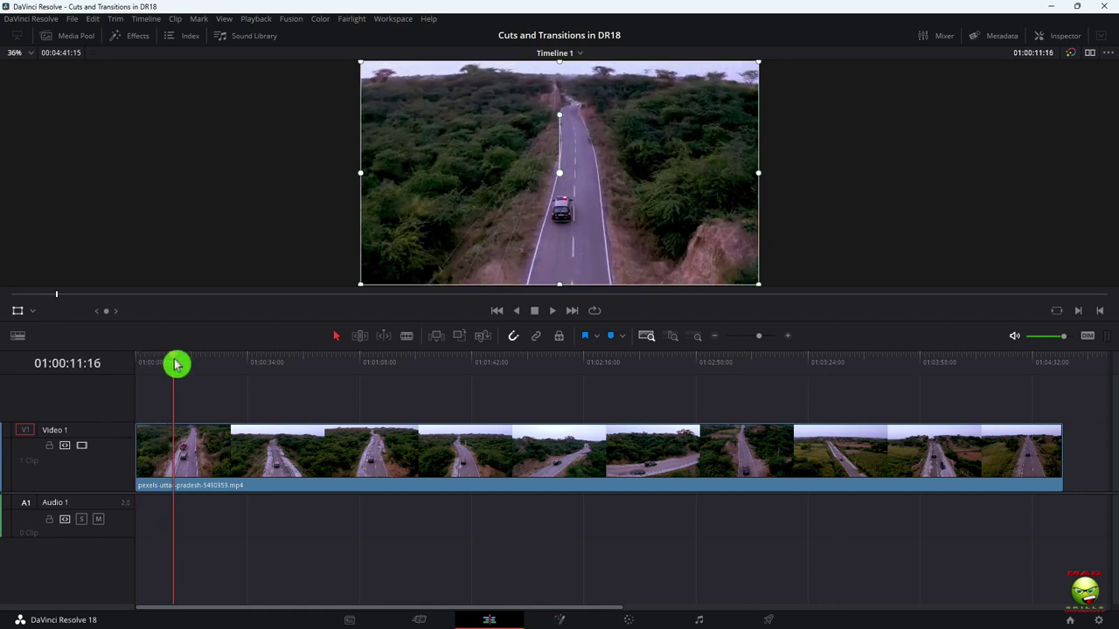
key("ctrl+b")
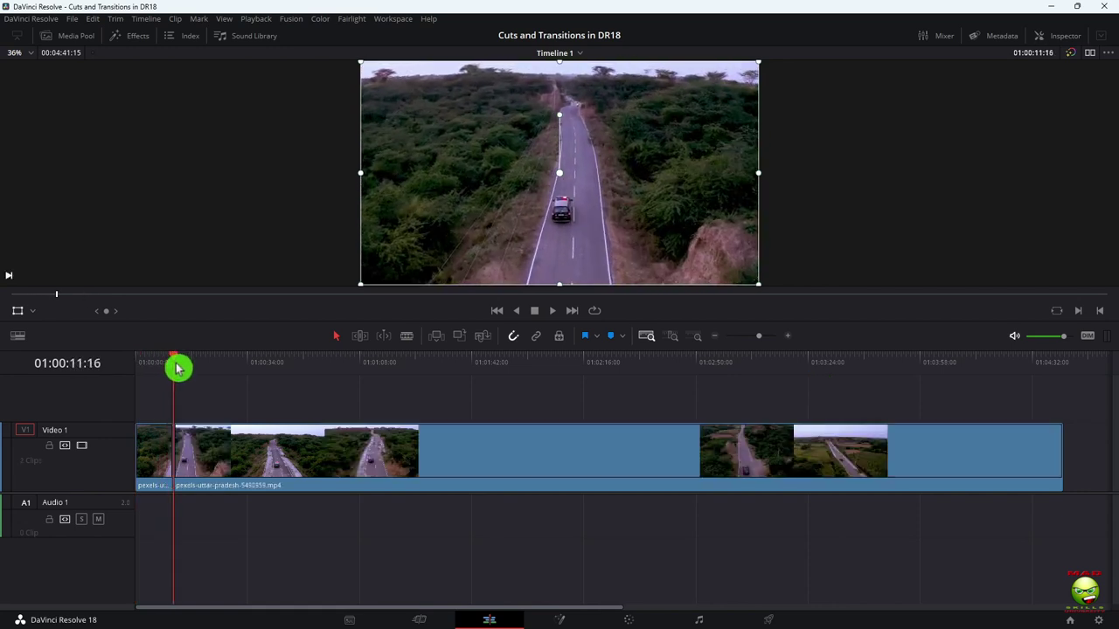
left_click_drag(177, 368, 208, 364)
key("ctrl+b")
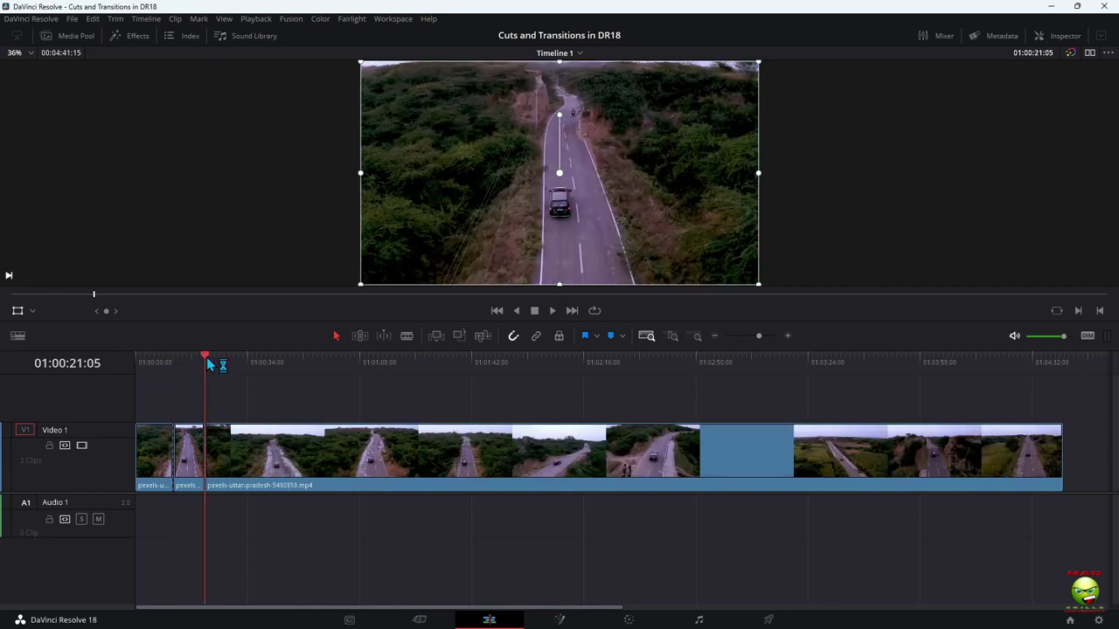
left_click_drag(190, 454, 192, 402)
Split the road clip at 01:00:38:17 and 01:00:52:03 and delete the section between them, leaving a gap.
left_click(263, 362)
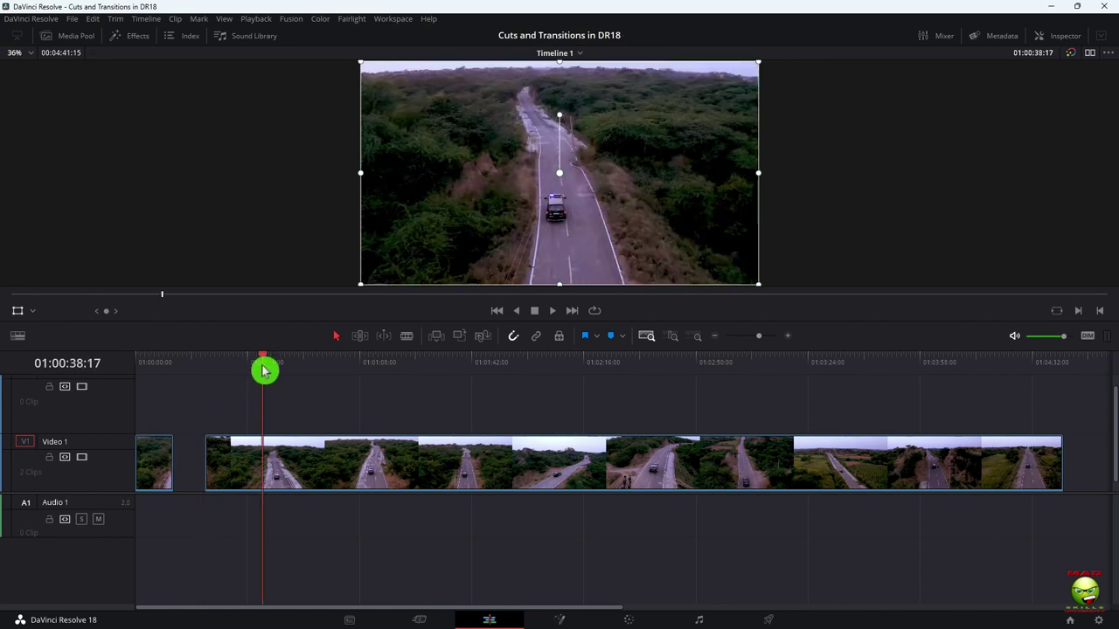
key("ctrl+b")
left_click(306, 370)
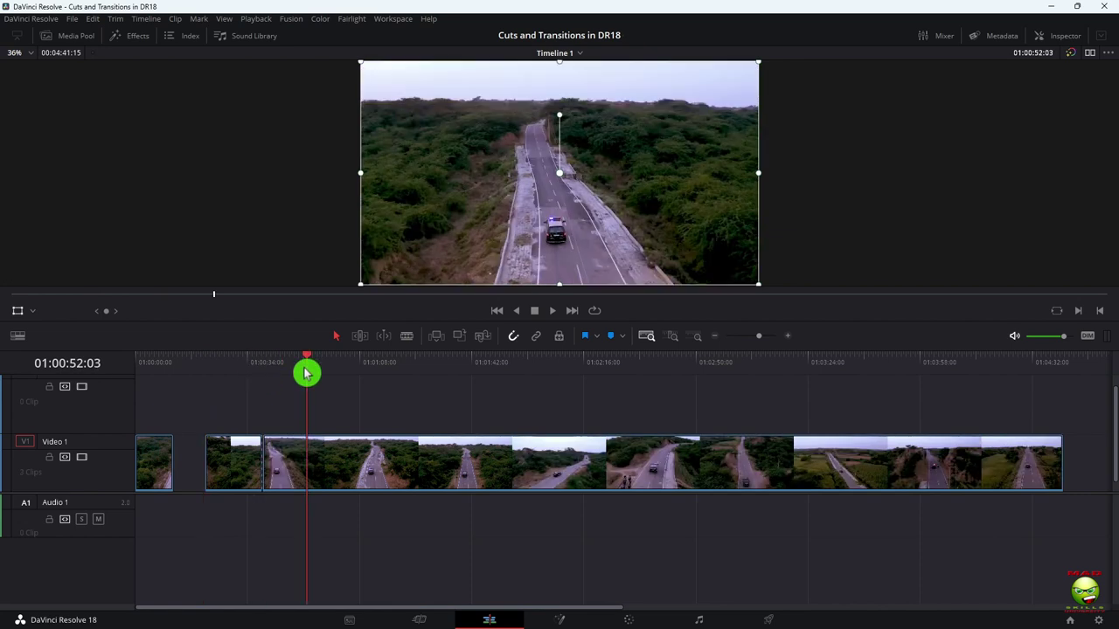
key("ctrl+b")
left_click(290, 440)
key("BackSpace")
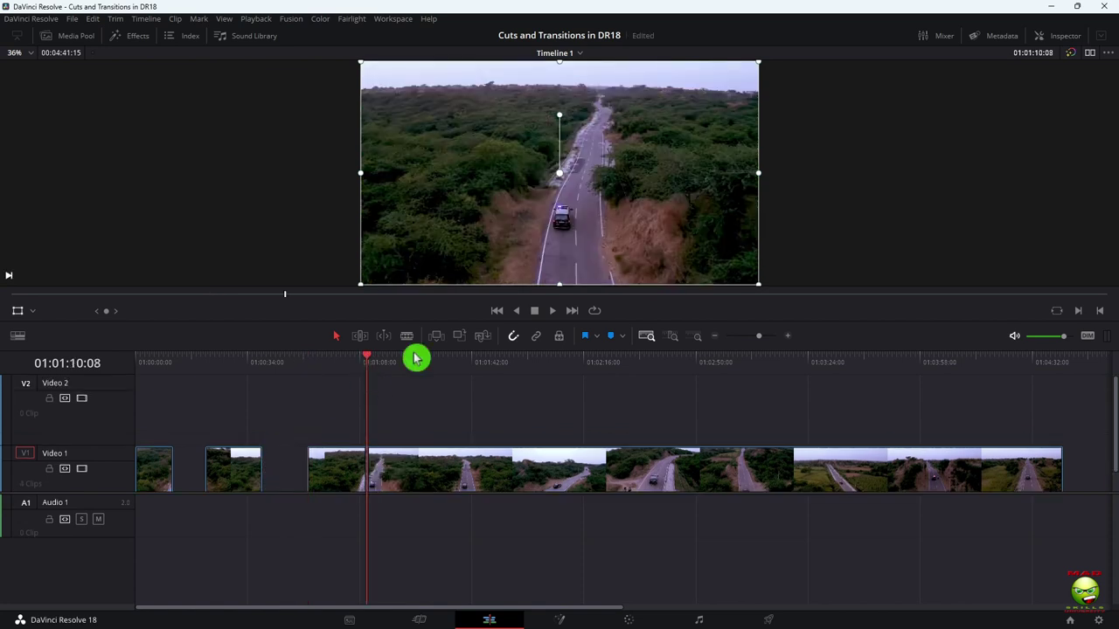
Cut out two more sections of the road clip, one starting at 01:01:10:08 and one ending at 01:02:04:19, leaving gaps.
left_click(409, 359)
left_click(492, 358)
key("ctrl+b")
left_click(547, 358)
key("ctrl+b")
left_click(516, 472)
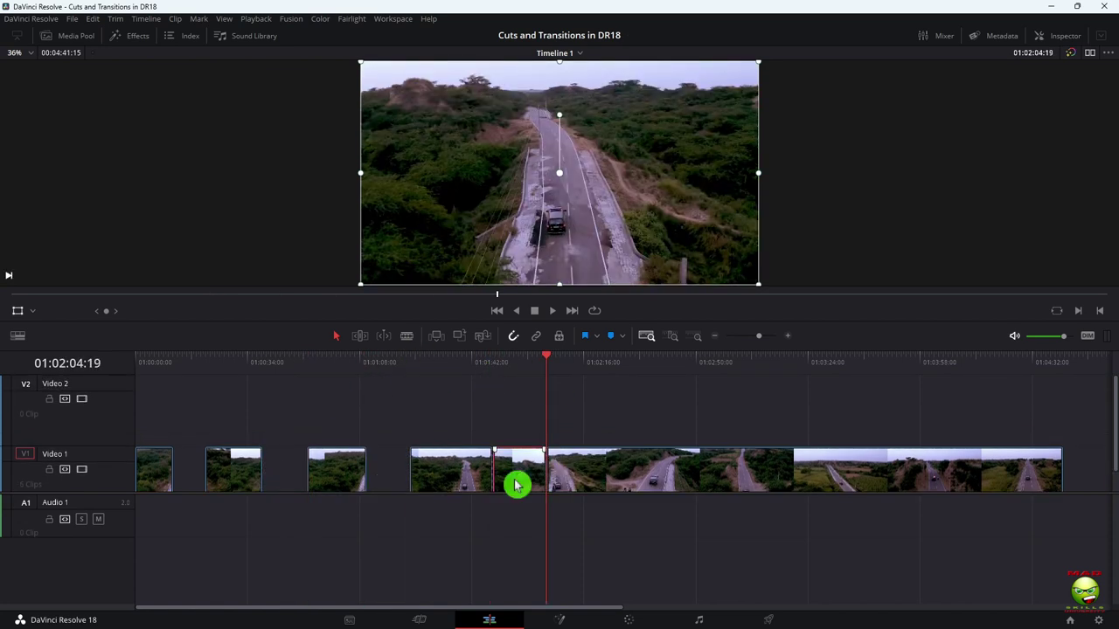
key("BackSpace")
Remove the empty Video 2 track and cut out the road clip section ending at 01:02:39:10, leaving a gap.
right_click(92, 392)
left_click(131, 470)
left_click(615, 363)
key("ctrl+b")
left_click(661, 366)
key("ctrl+b")
key("BackSpace")
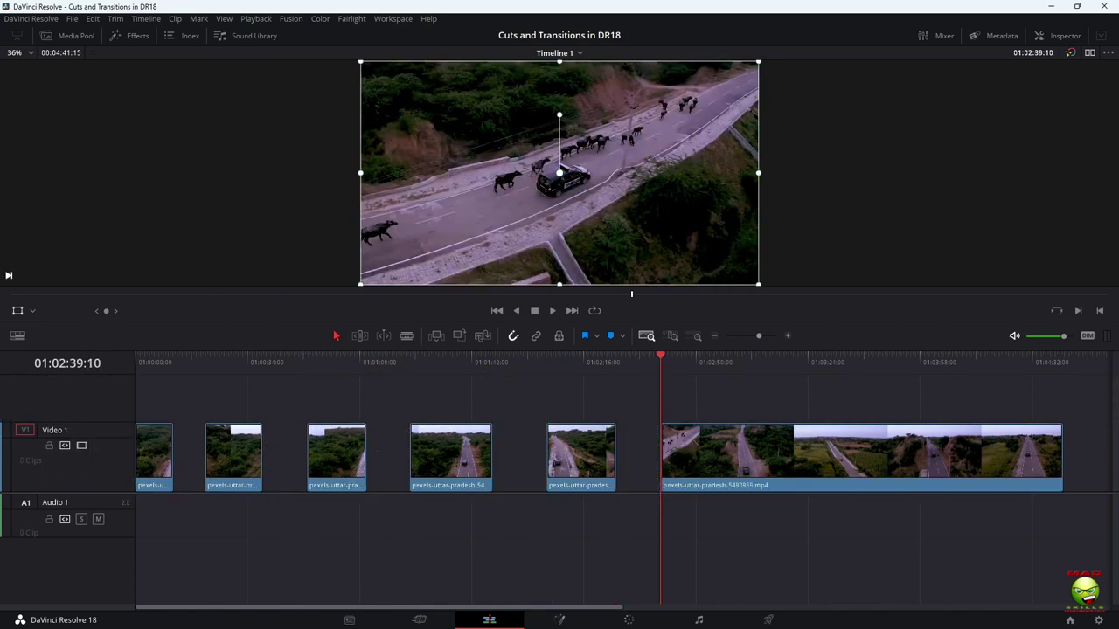
Return the playhead to the timeline start and close the gap between the first two road clips.
key("Home")
left_click(222, 469)
left_click(174, 376)
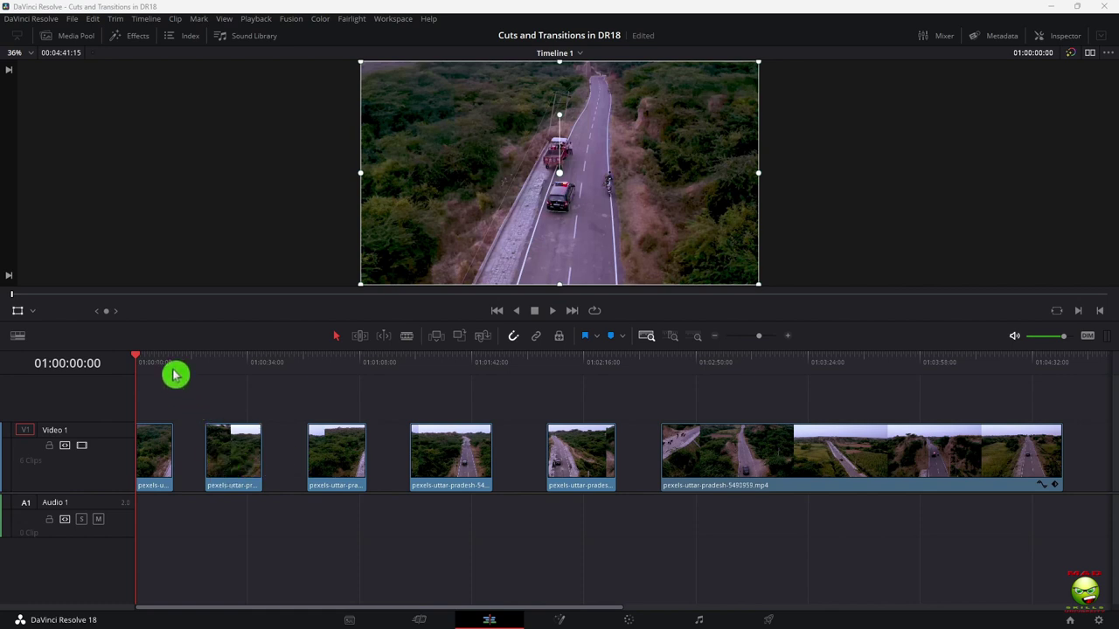
left_click(191, 447)
key("BackSpace")
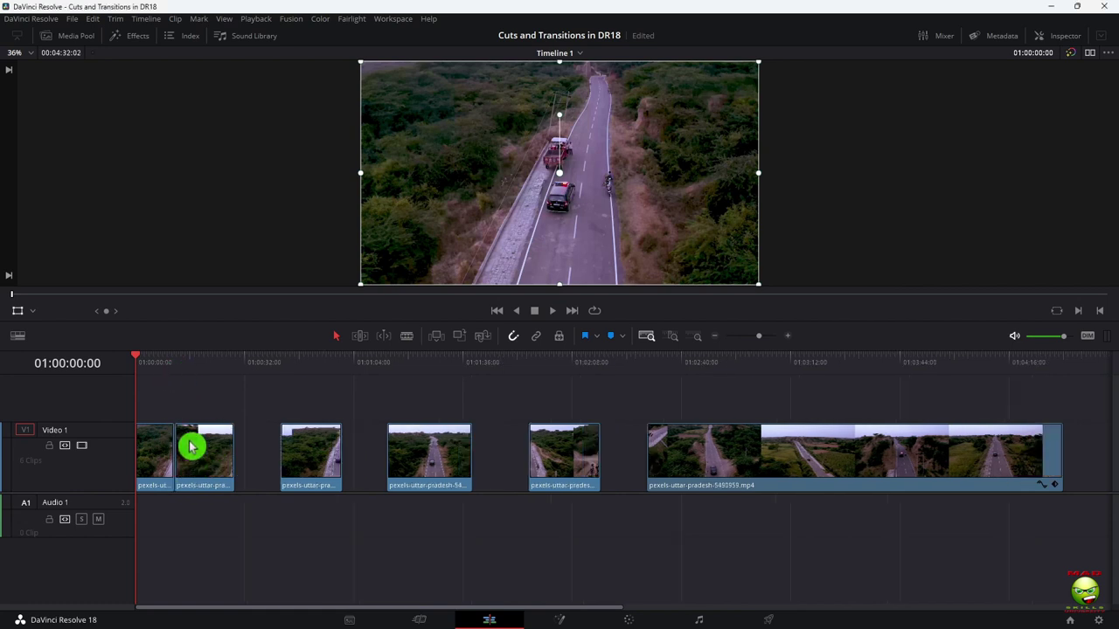
Close the remaining four gaps between the road clips and play the joined jump cuts from the timeline start.
left_click(267, 459)
key("Delete")
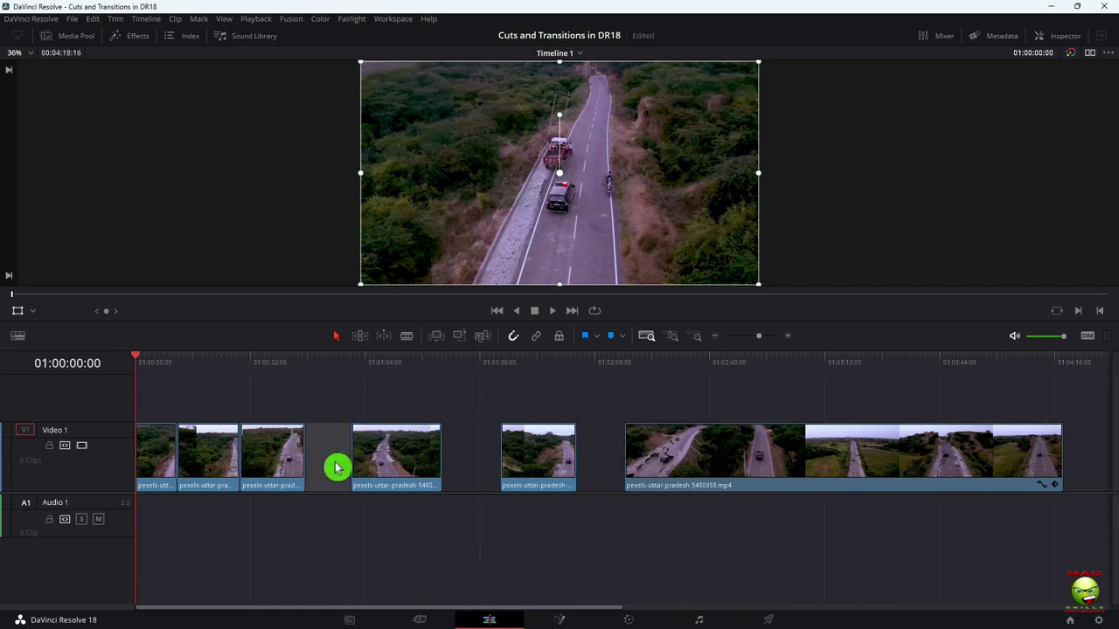
left_click(337, 467)
key("Delete")
left_click(420, 462)
key("Delete")
left_click(546, 490)
key("Delete")
left_click(163, 382)
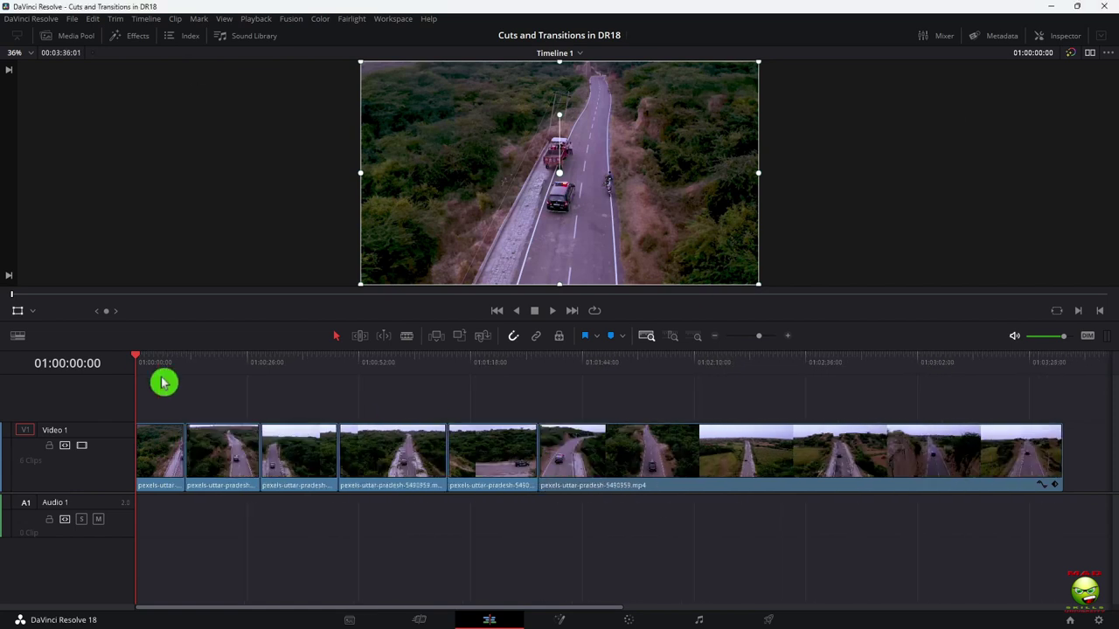
key("space")
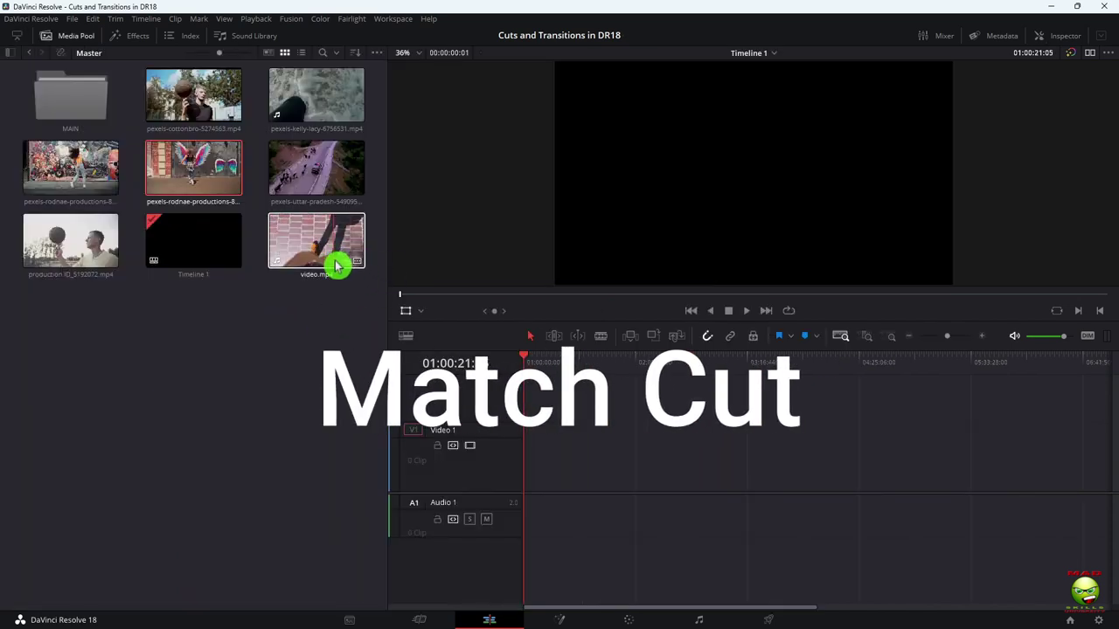
Place video.mp4 with the walking shoes on the empty timeline and append the beach walking clip pexels-kelly-lacy-6756531.mp4 directly after it.
left_click_drag(340, 260, 590, 459)
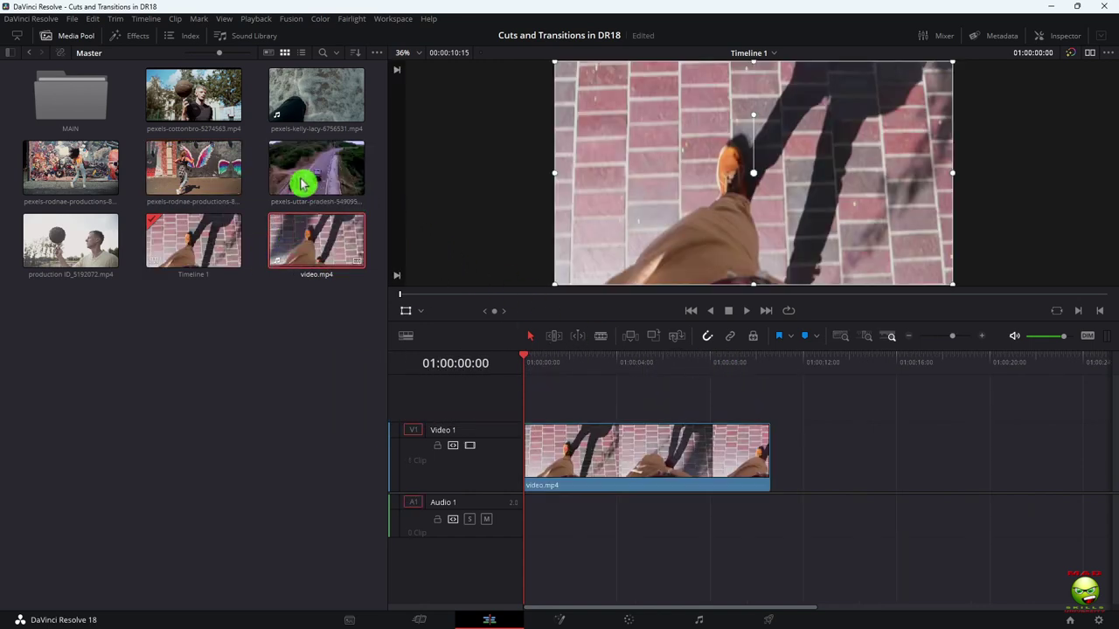
left_click_drag(318, 107, 769, 456)
left_click(836, 539)
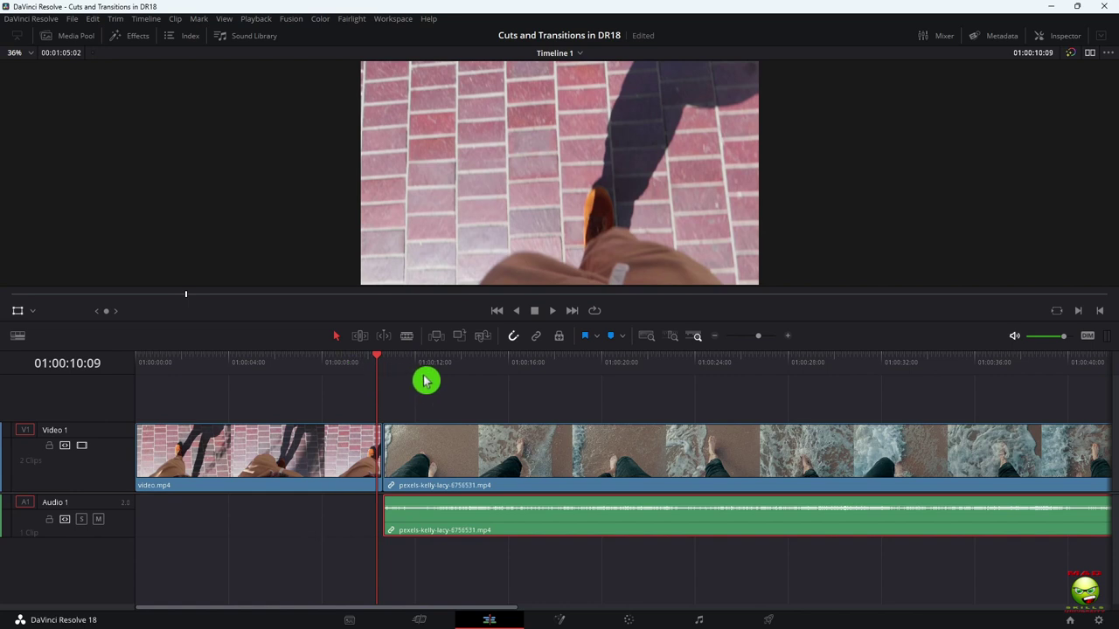
Play across the cut, split the beach clip's video at 01:00:13:04, and remove its opening section with the gap closed.
key("space")
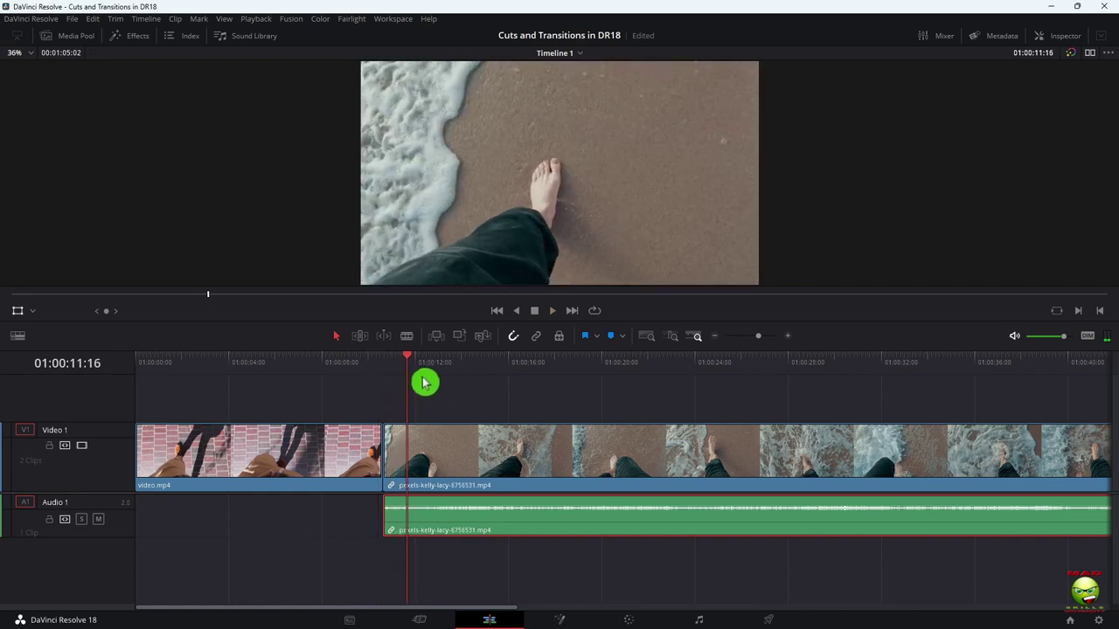
key("space")
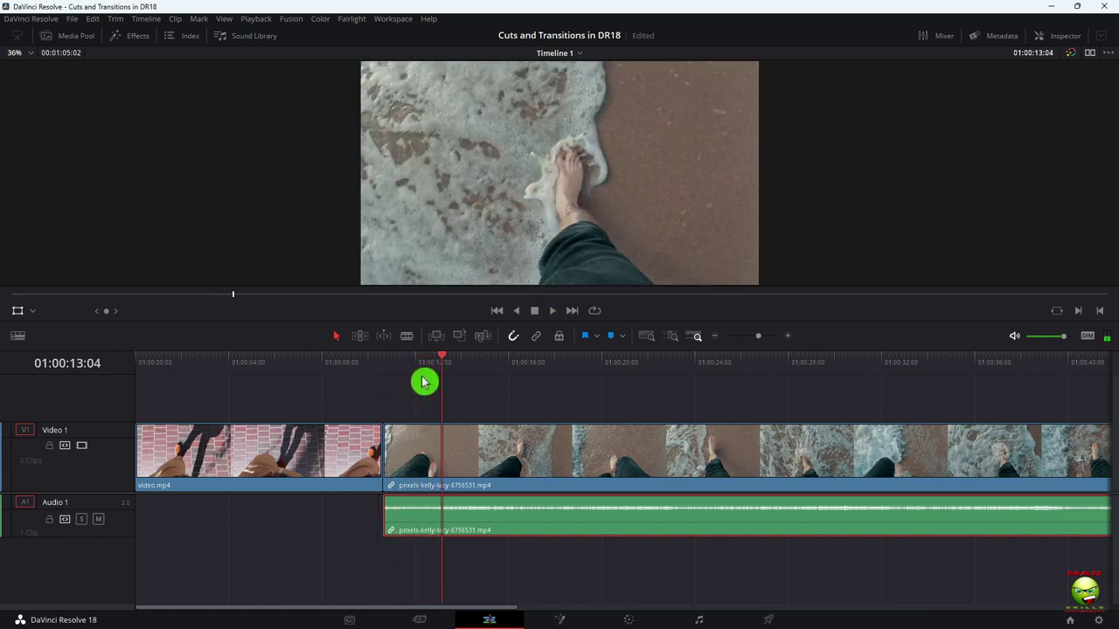
left_click(496, 466)
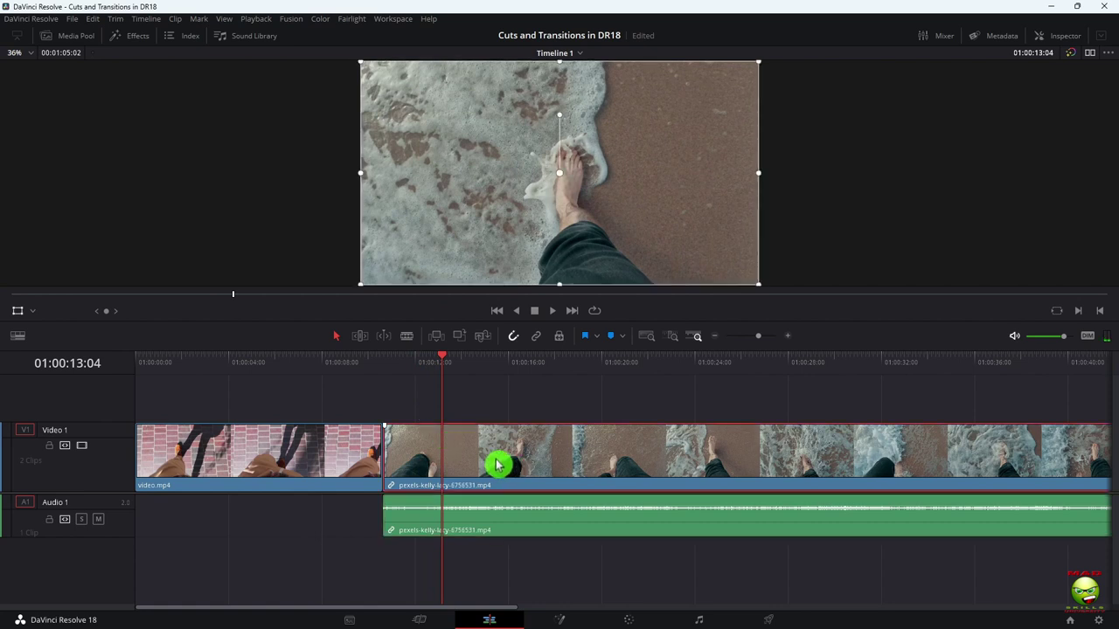
key("ctrl+b")
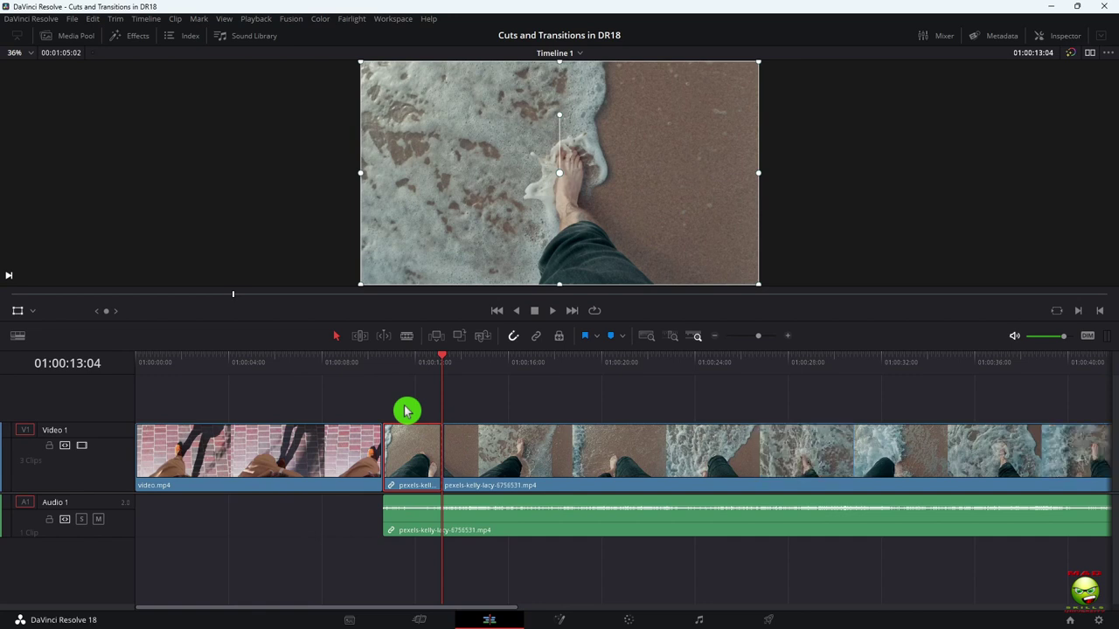
left_click_drag(404, 411, 437, 552)
key("Delete")
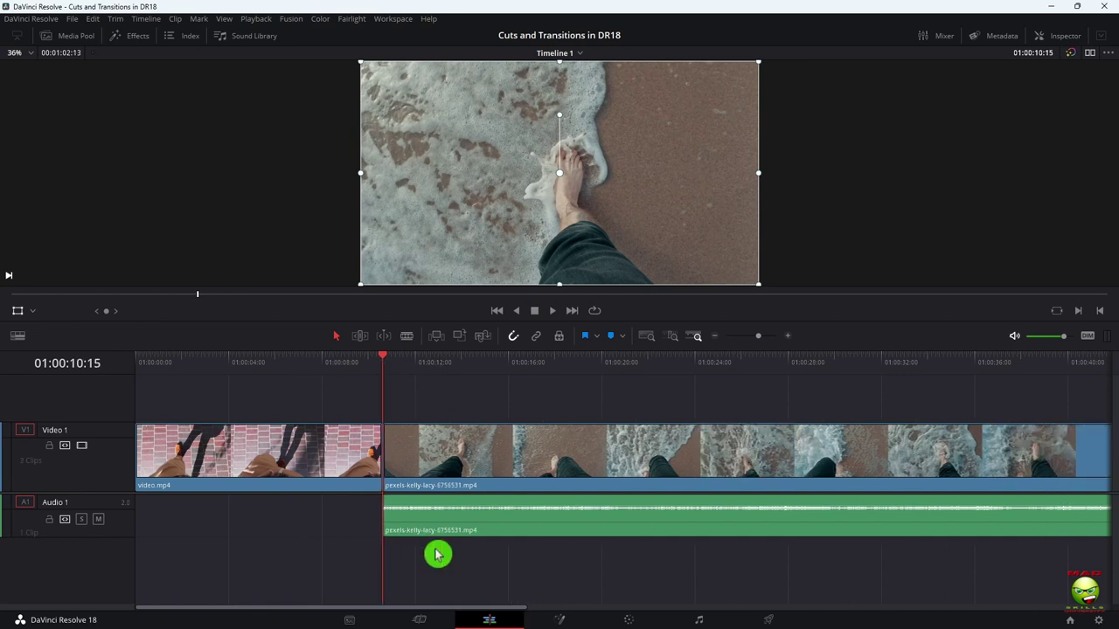
Split the brick pavement clip at 01:00:08:01 and remove its end section, closing the gap to the beach clip.
left_click_drag(344, 369, 295, 366)
key("Left")
key("Left")
key("Left")
key("Left")
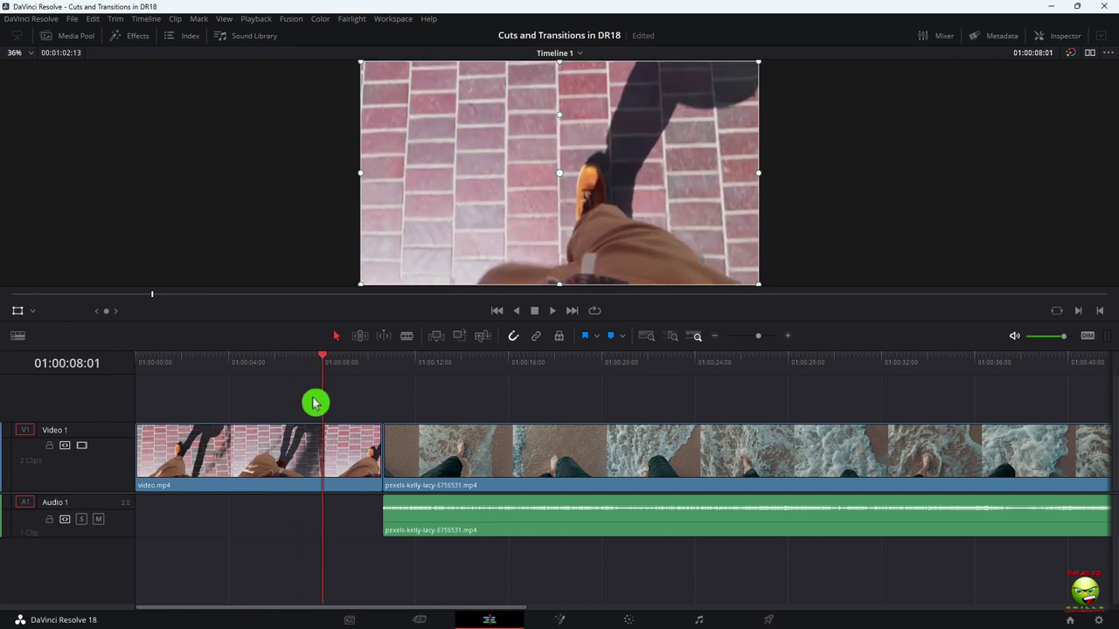
key("ctrl+b")
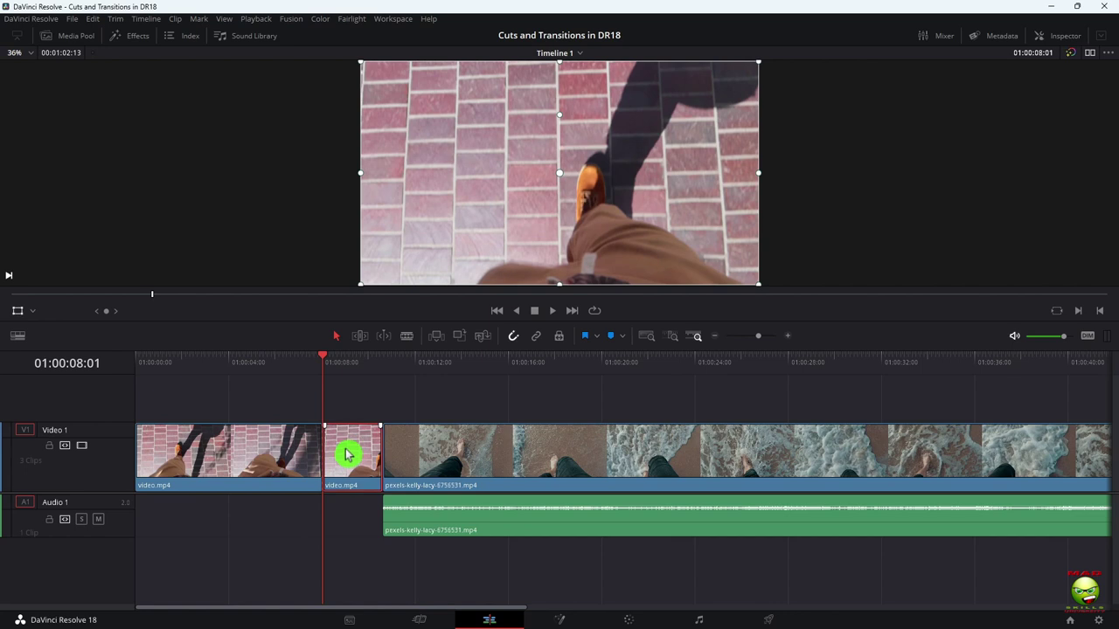
key("BackSpace")
left_click(347, 453)
key("BackSpace")
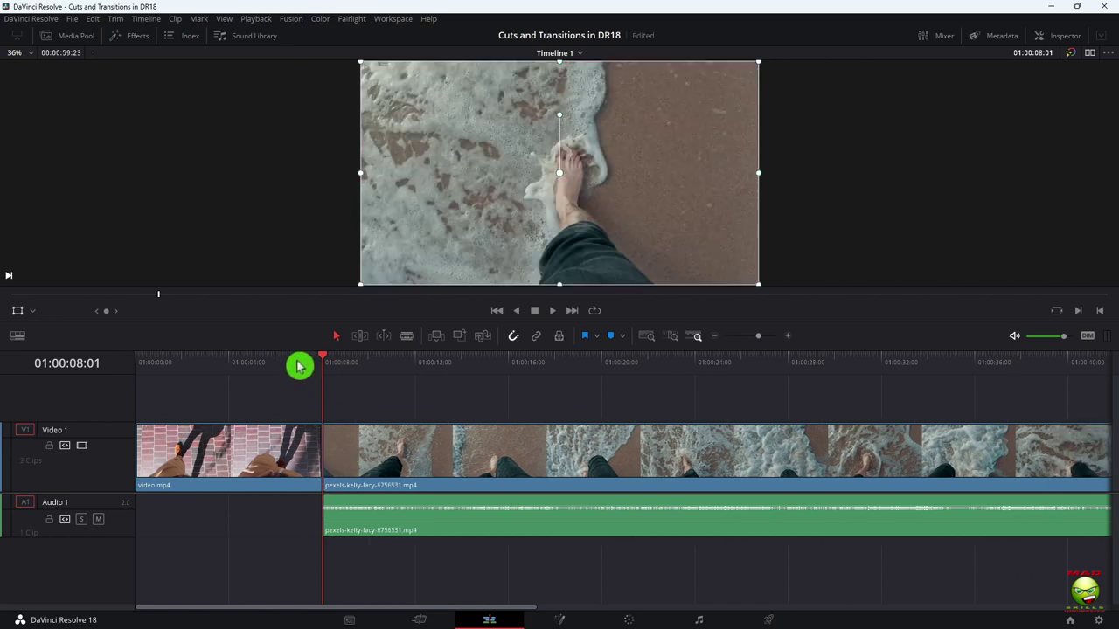
Play the match cut from the pavement footstep to the beach footstep, starting shortly before the edit point.
left_click(300, 365)
key("space")
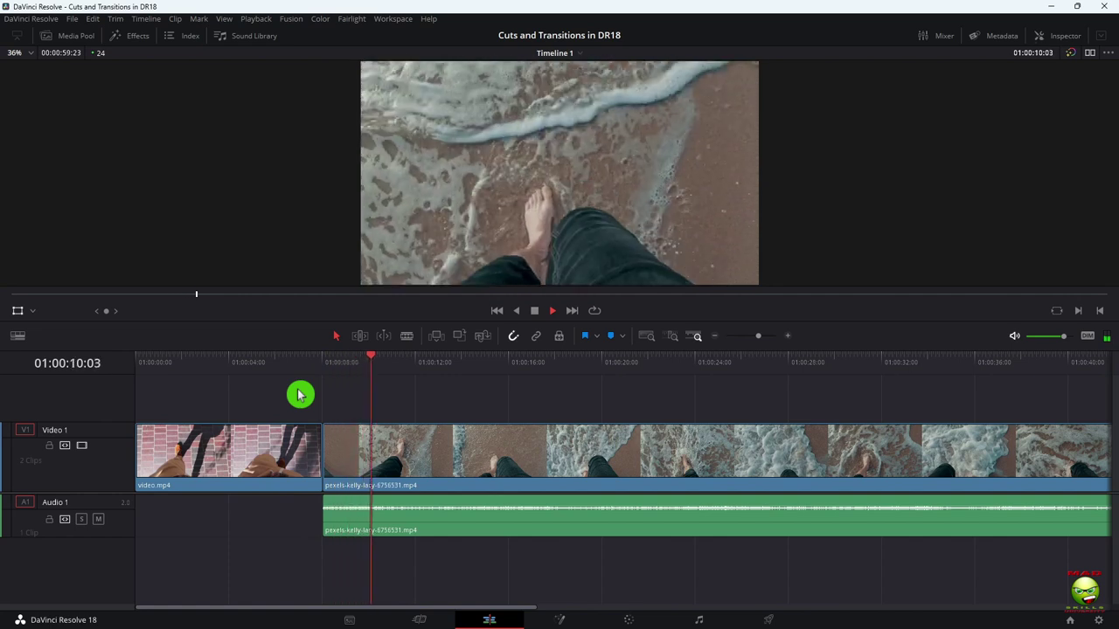
key("space")
Split the beach clip at 01:00:18:03, delete the rest of it, and fit the whole timeline in view.
left_click(561, 370)
key("ctrl+b")
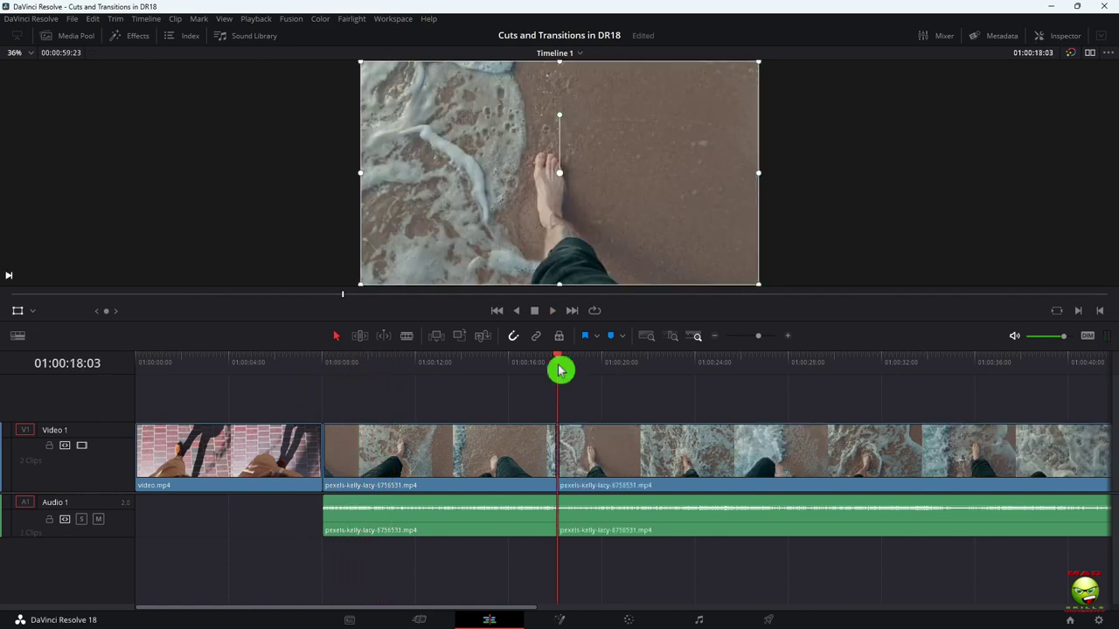
left_click(647, 417)
key("Delete")
left_click(647, 336)
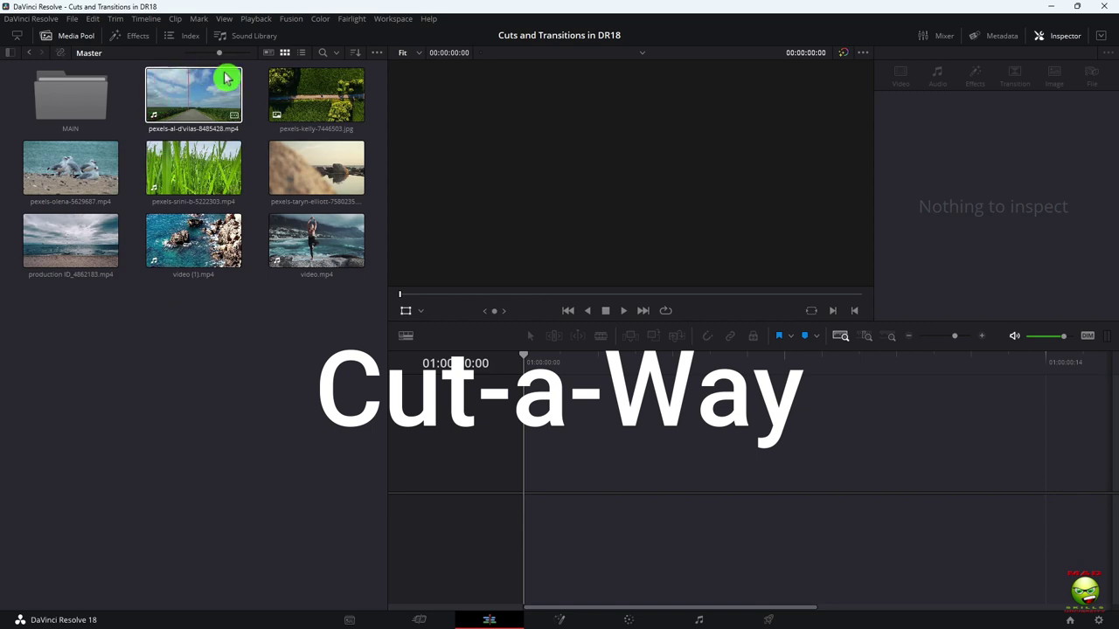
Add the yoga clip video.mp4 to the timeline start and shorten it to 7 seconds.
left_click(316, 96)
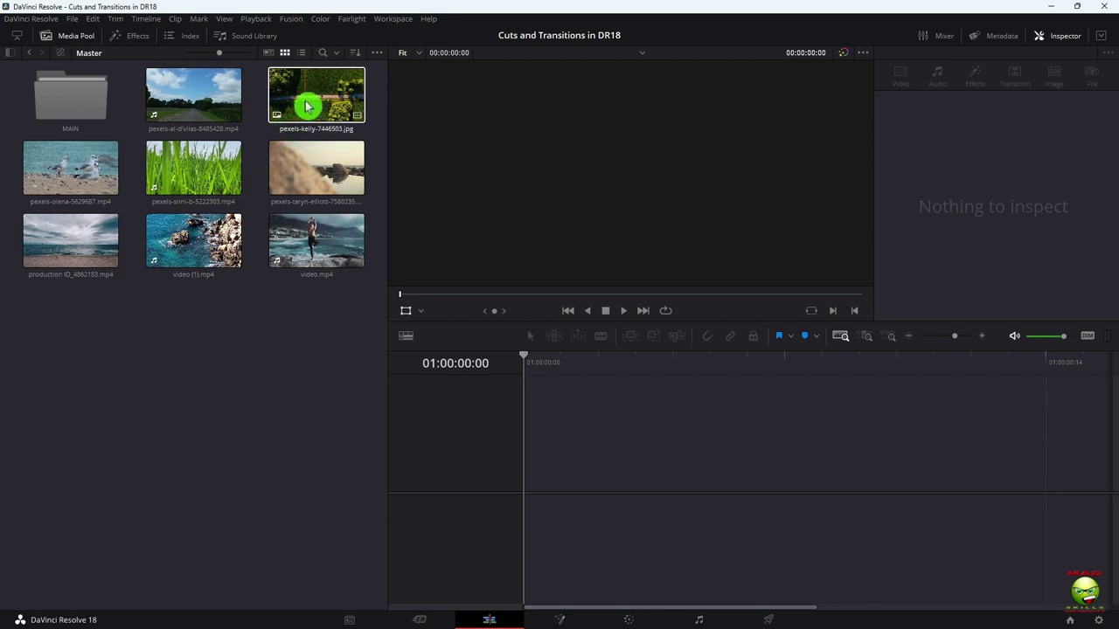
left_click_drag(200, 105, 445, 241)
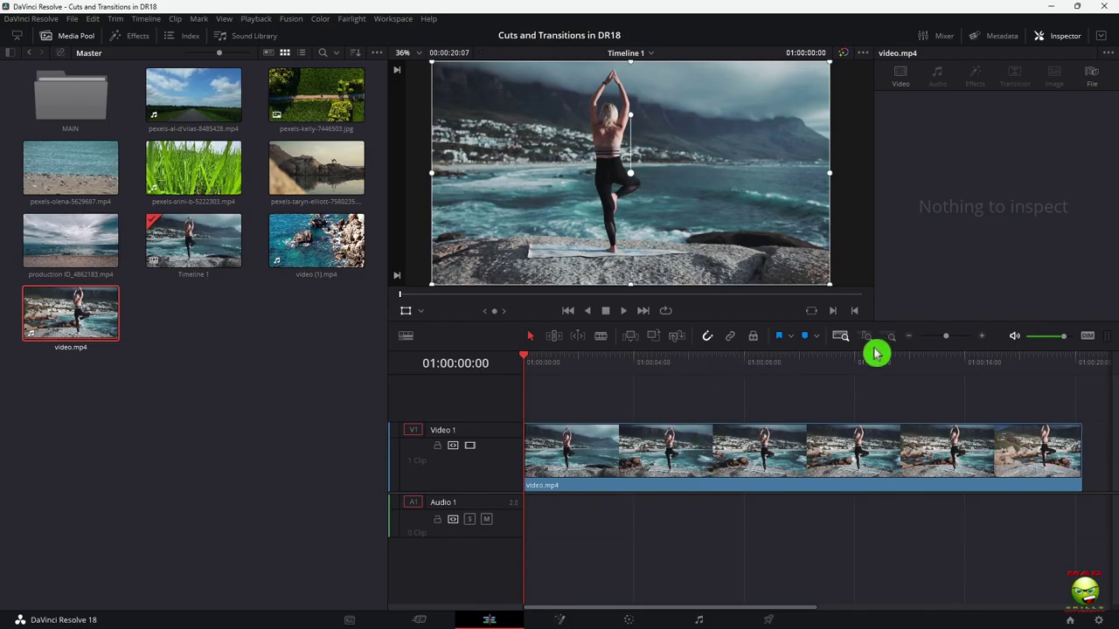
left_click(892, 365)
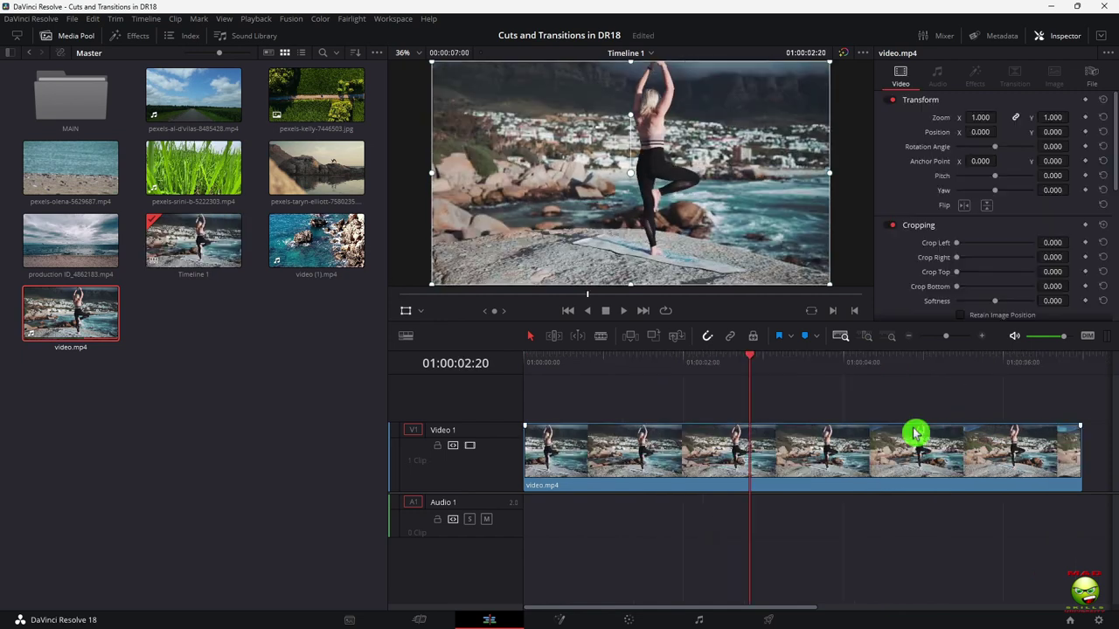
Append the seagull clip pexels-olena-5629687.mp4 after the yoga clip and cut off everything past 01:00:14:17.
scroll(909, 450, "down", 5)
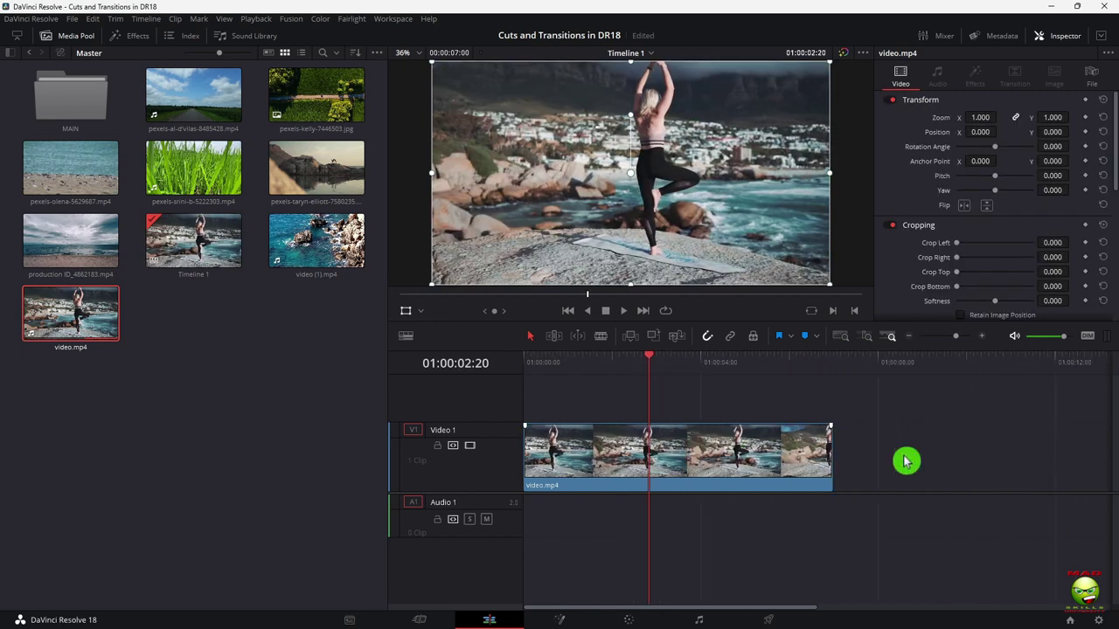
scroll(901, 463, "down", 3)
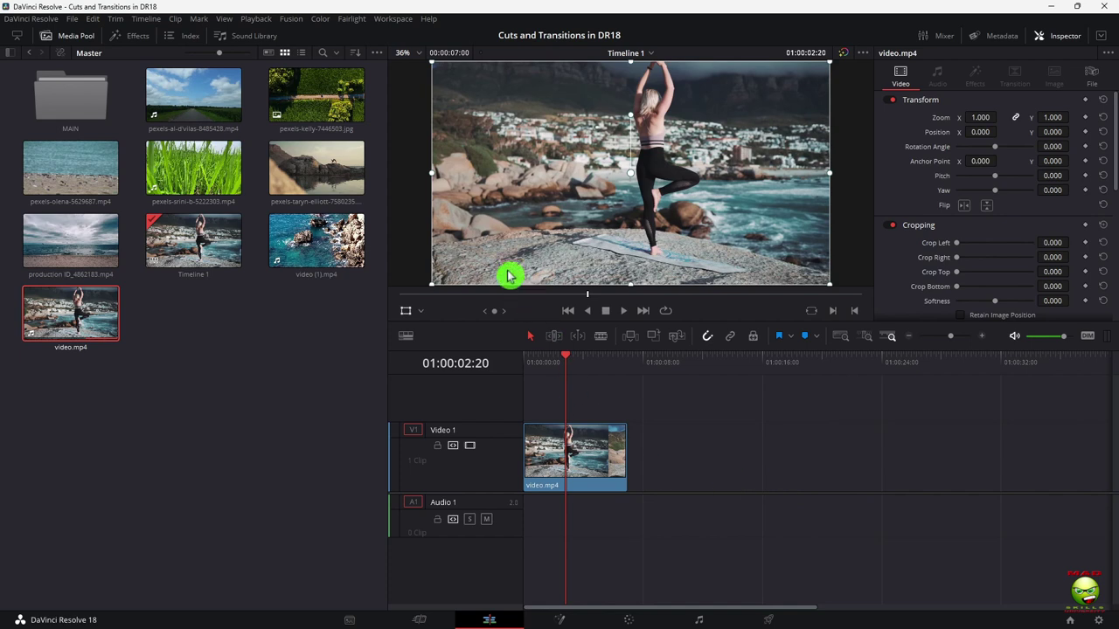
left_click_drag(88, 180, 615, 444)
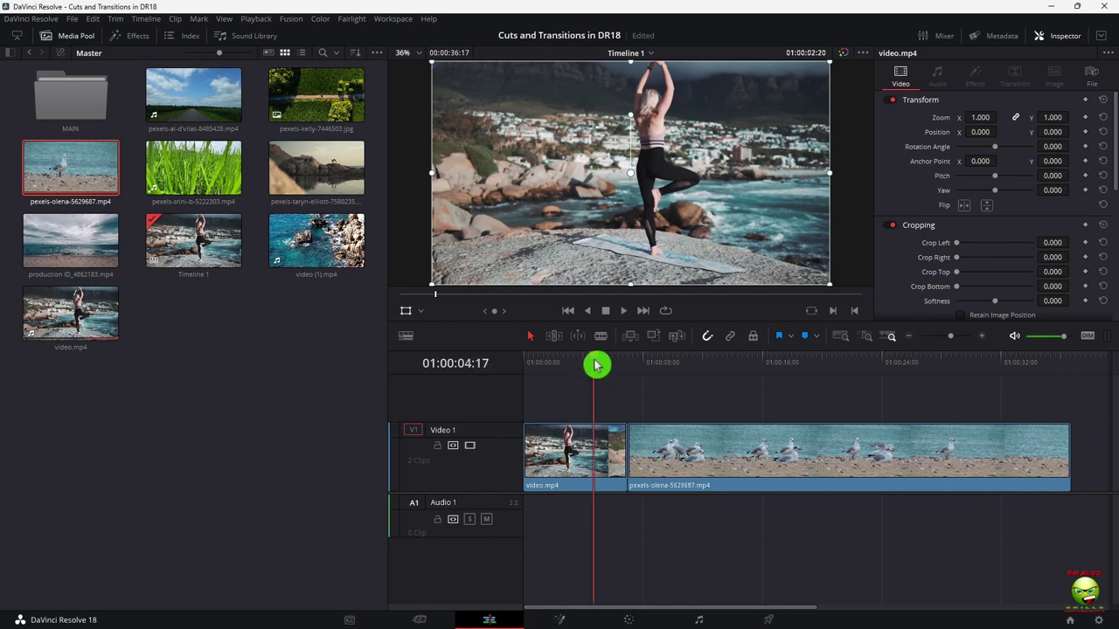
left_click(744, 359)
key("ctrl+b")
left_click(880, 457)
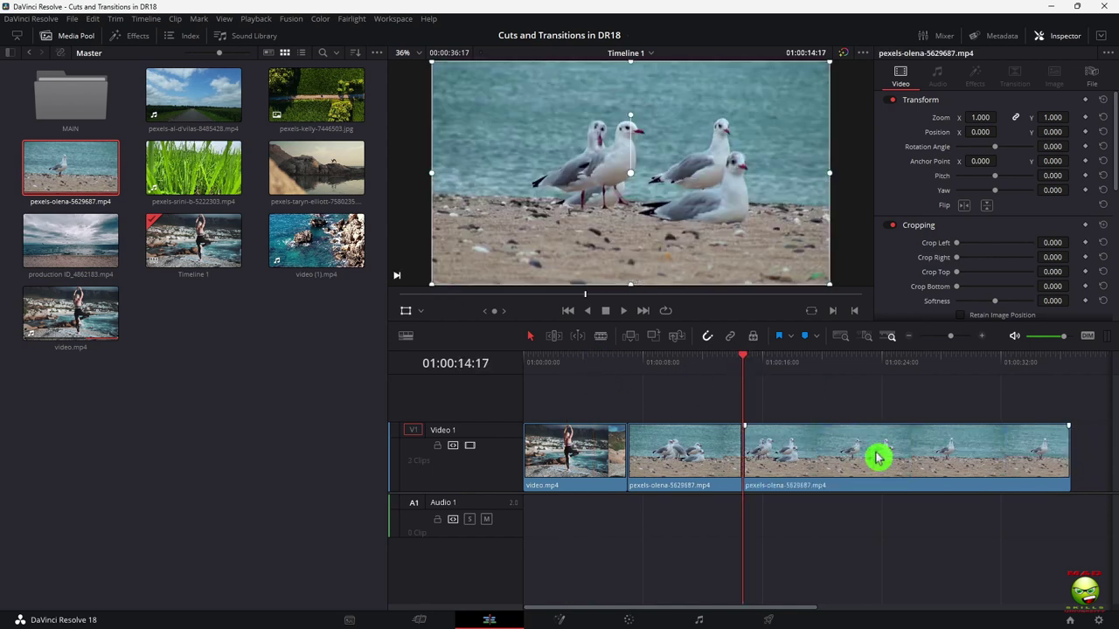
key("Delete")
Append the rocky coast clip video (1).mp4 without its audio and cut off everything past 01:00:21:14.
left_click_drag(317, 240, 756, 448)
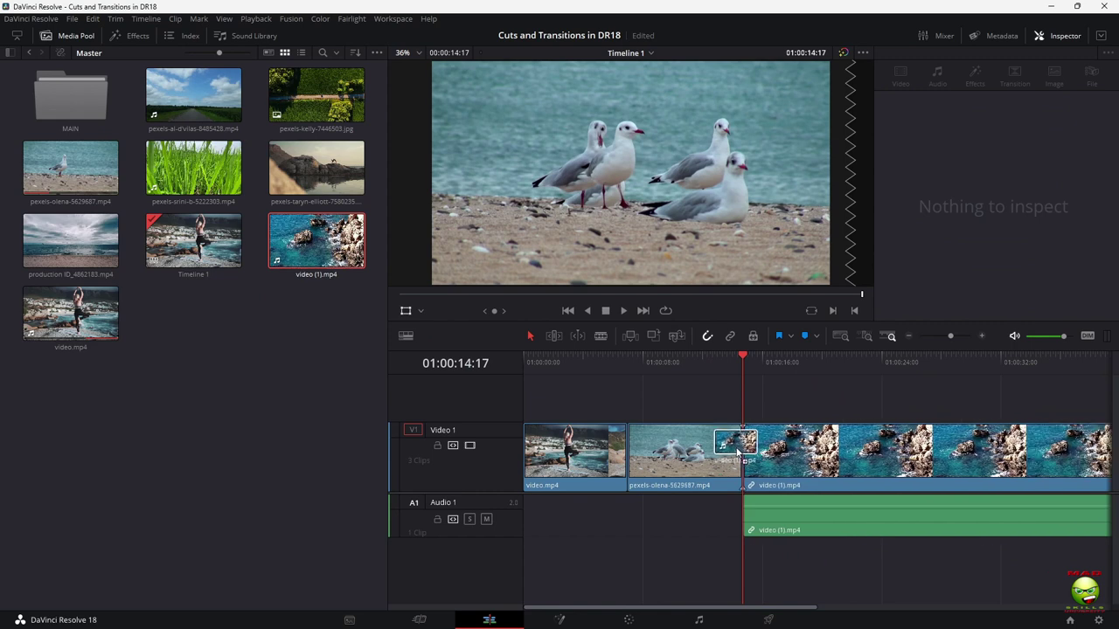
left_click(792, 520)
key("Delete")
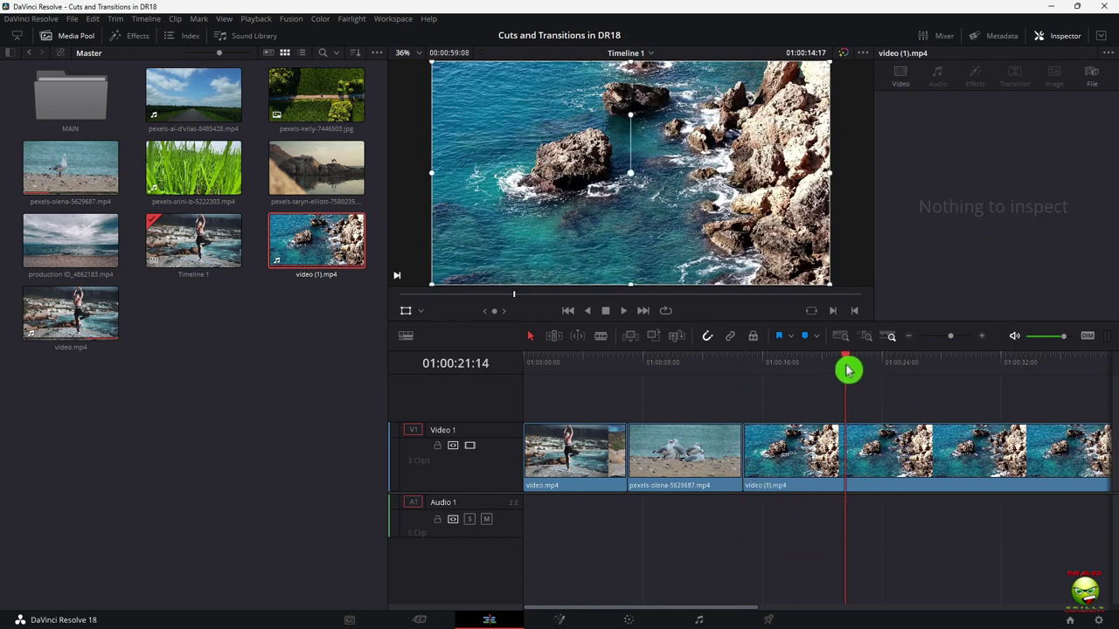
key("ctrl+b")
left_click(944, 457)
key("Delete")
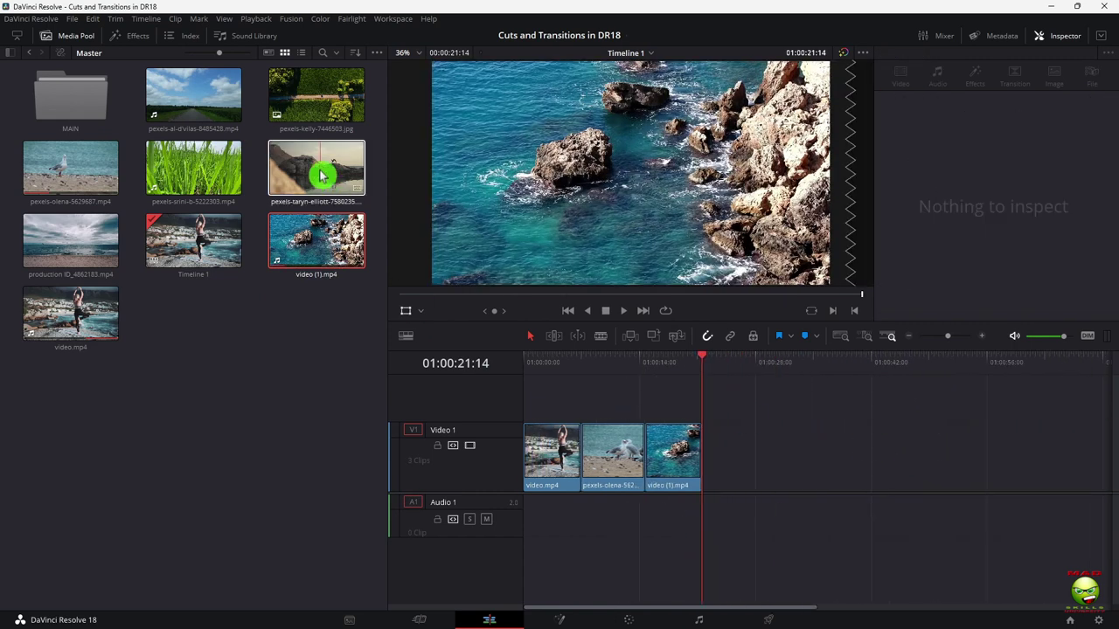
Append the pexels-taryn-elliott and production ID_4862183.mp4 clips, and play the cutaway sequence full screen from the yoga clip.
left_click_drag(322, 175, 738, 457)
left_click_drag(109, 249, 843, 455)
left_click(552, 372)
key("p")
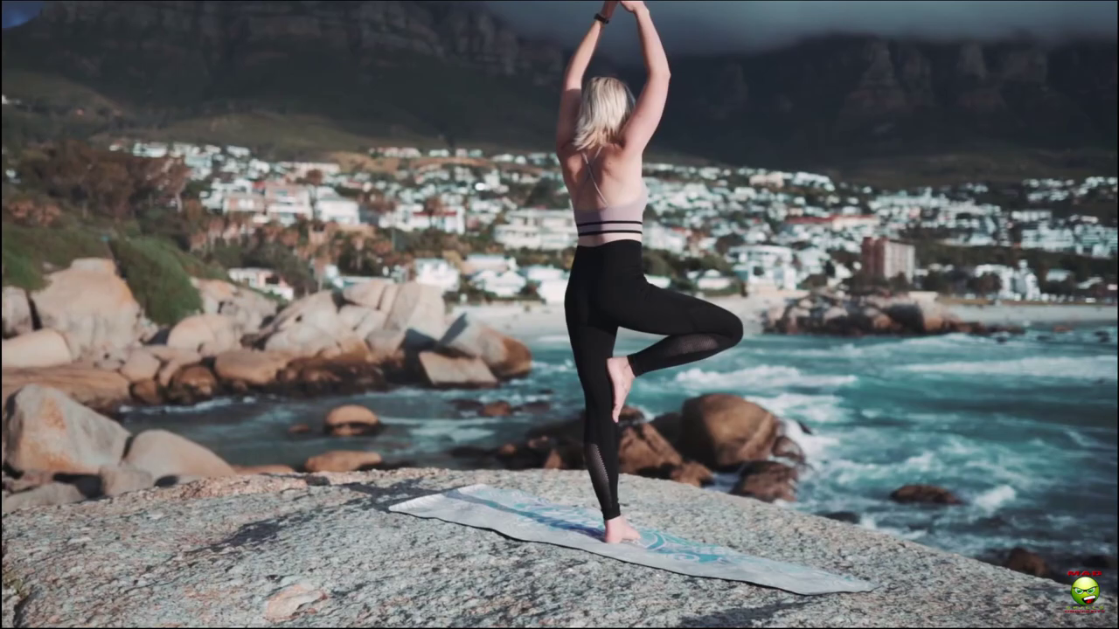
mouse_move(1114, 430)
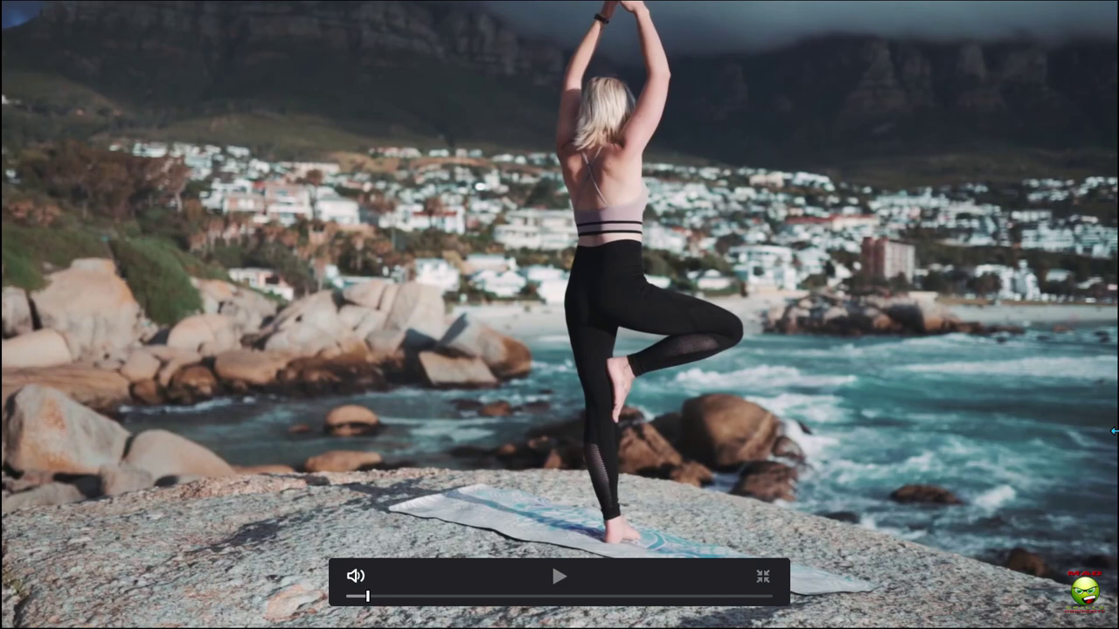
key("space")
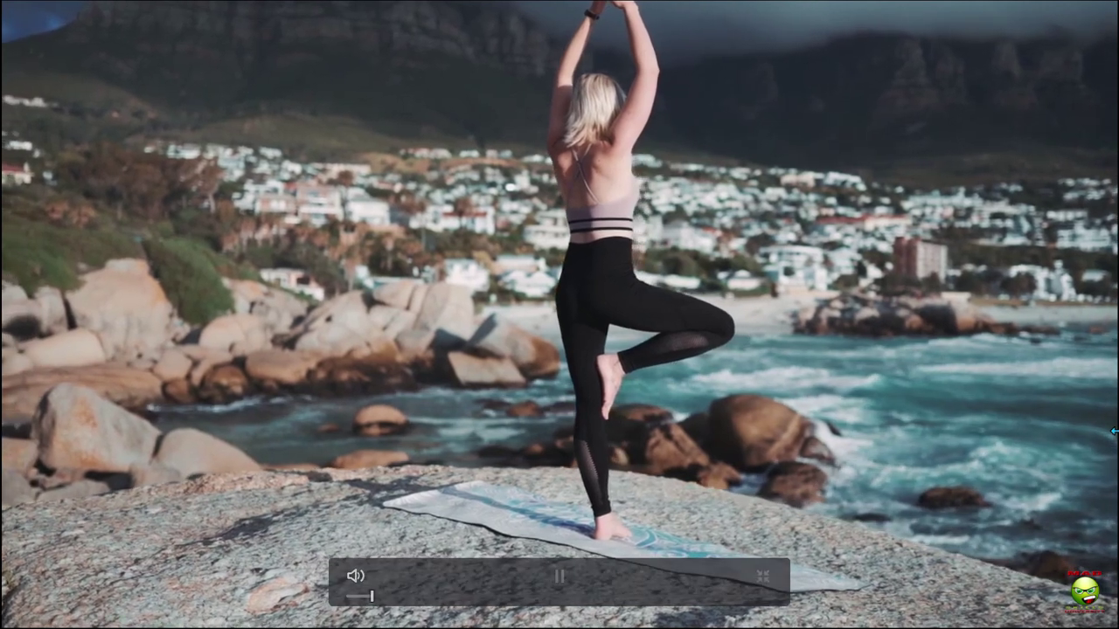
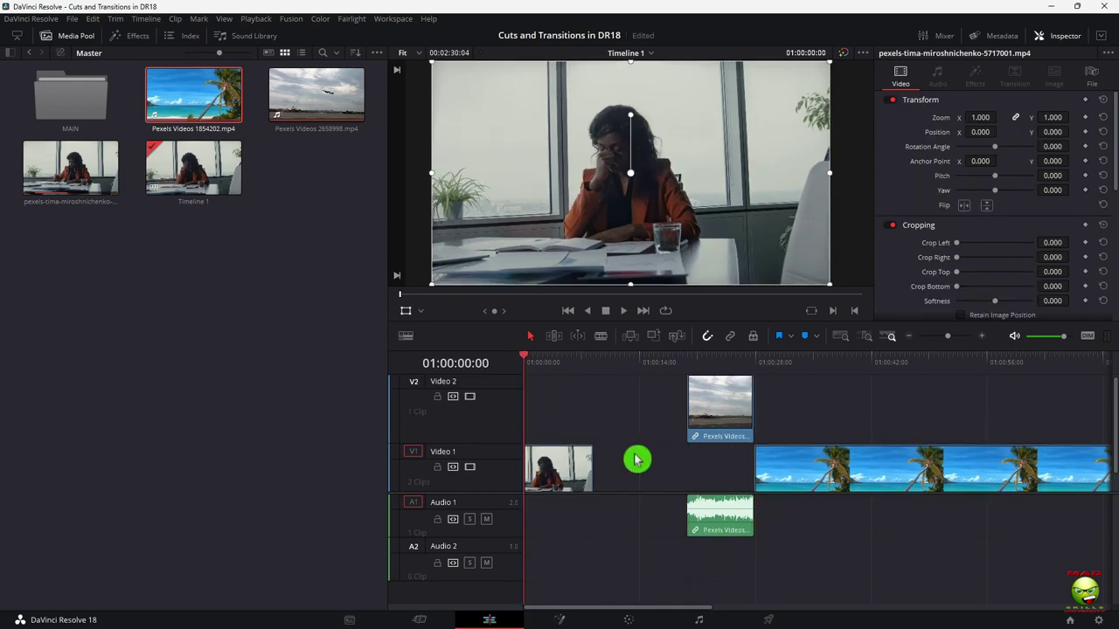
Slide the airplane clip's audio earlier so it starts under the end of the office clip, and give it a fade-in.
left_click(691, 522)
left_click_drag(691, 522, 602, 517)
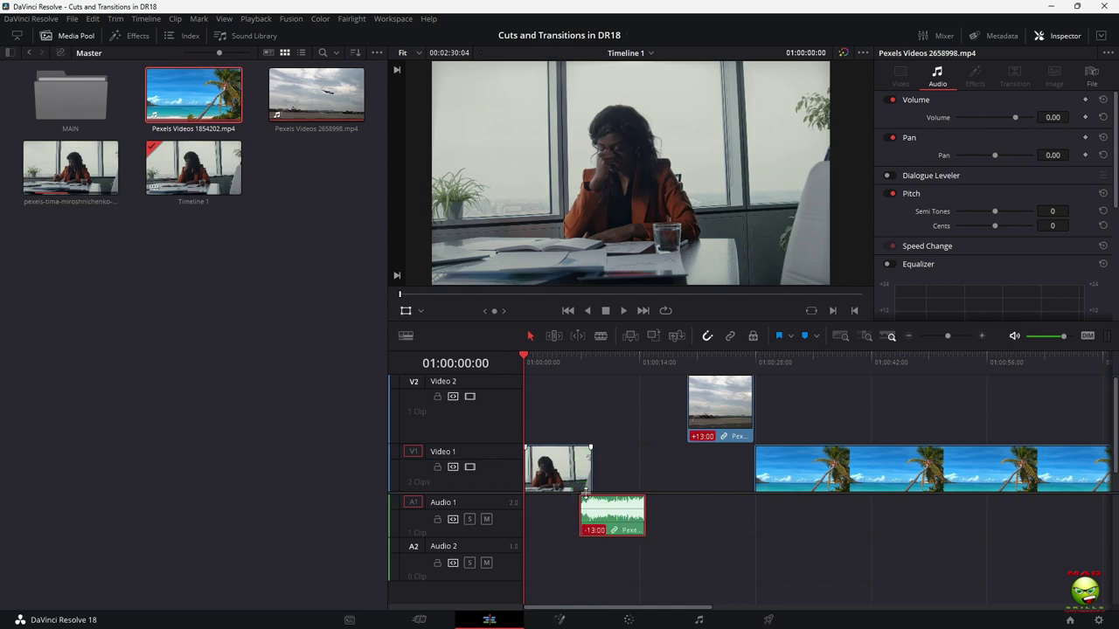
left_click_drag(601, 517, 602, 517)
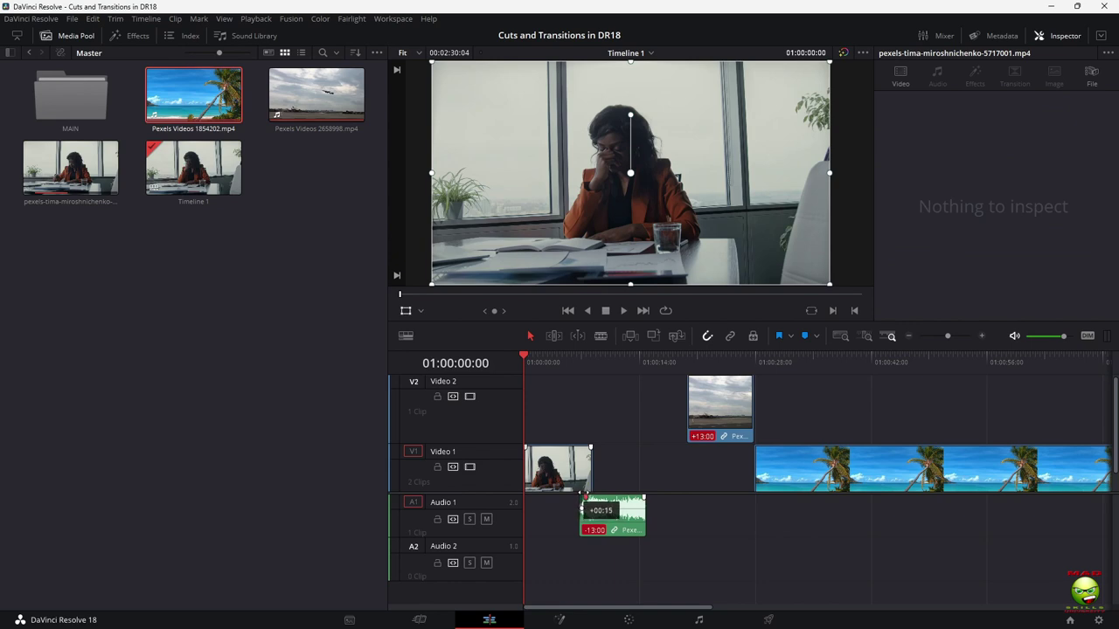
left_click_drag(601, 516, 577, 507)
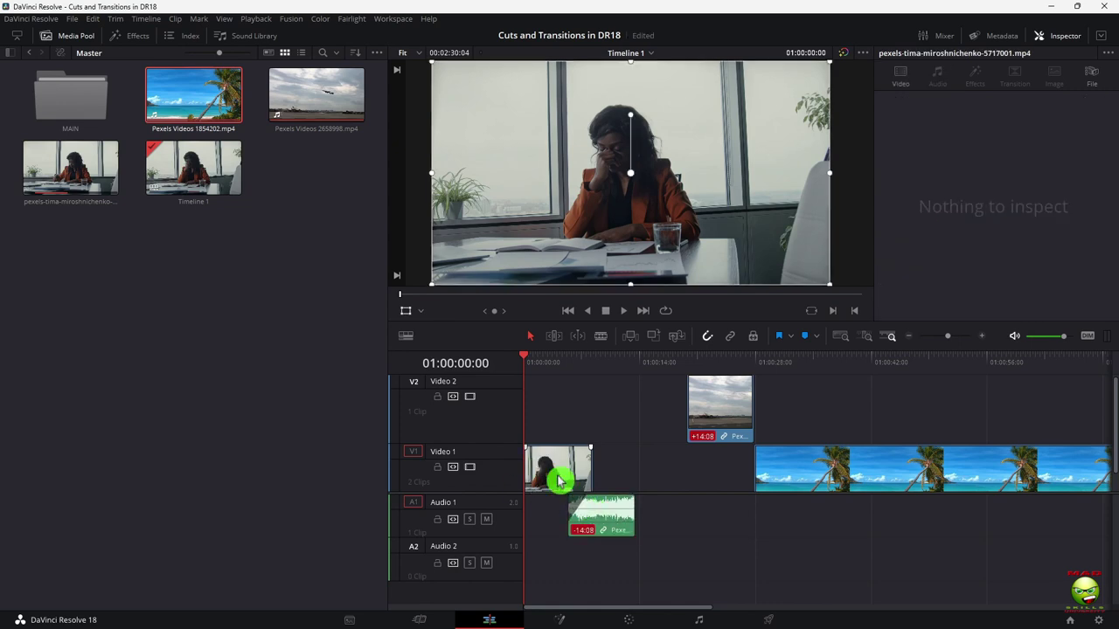
Move the airplane video onto Video 1 directly after the office clip and bring the palm beach clip up against its end.
left_click(717, 414)
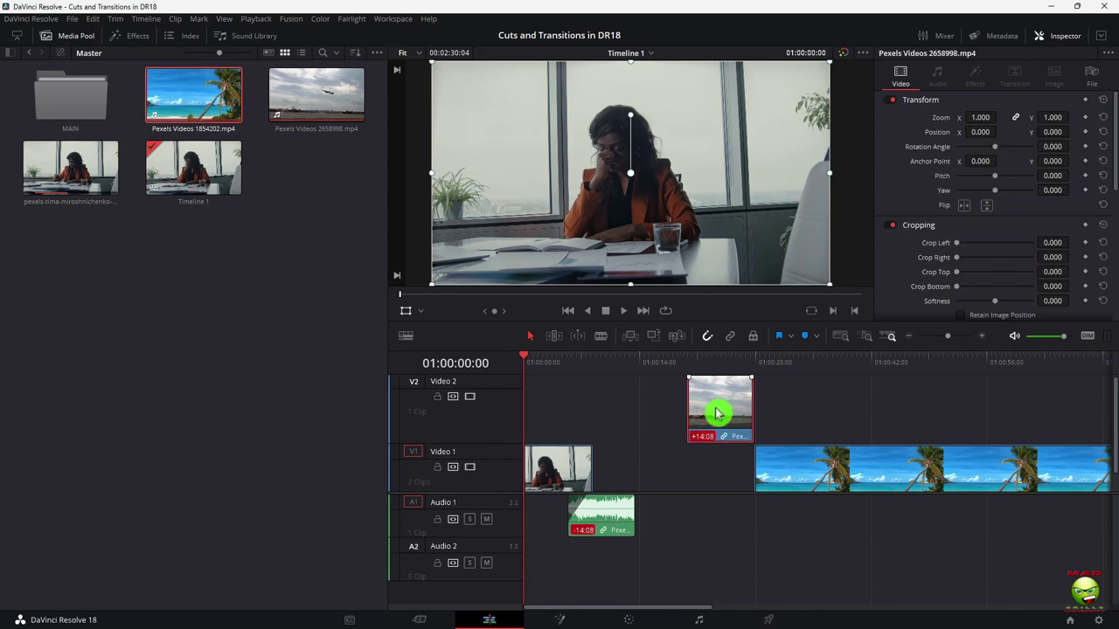
left_click_drag(716, 415, 626, 460)
left_click_drag(805, 475, 719, 476)
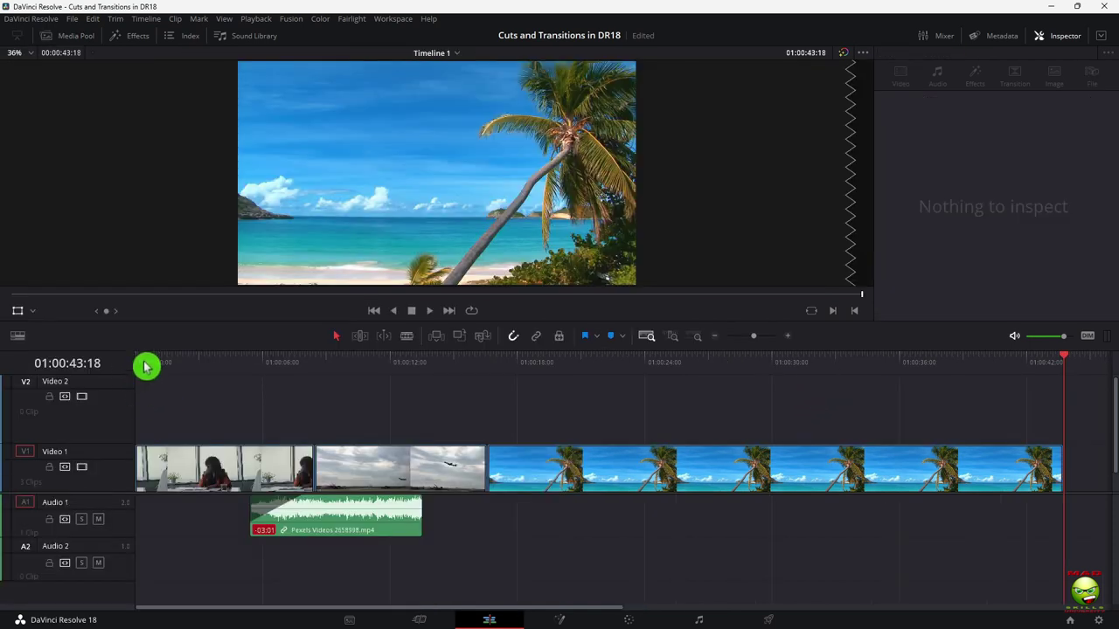
Shift the airplane clip's audio slightly later under the end of the office clip, and play the sequence full screen.
left_click(144, 363)
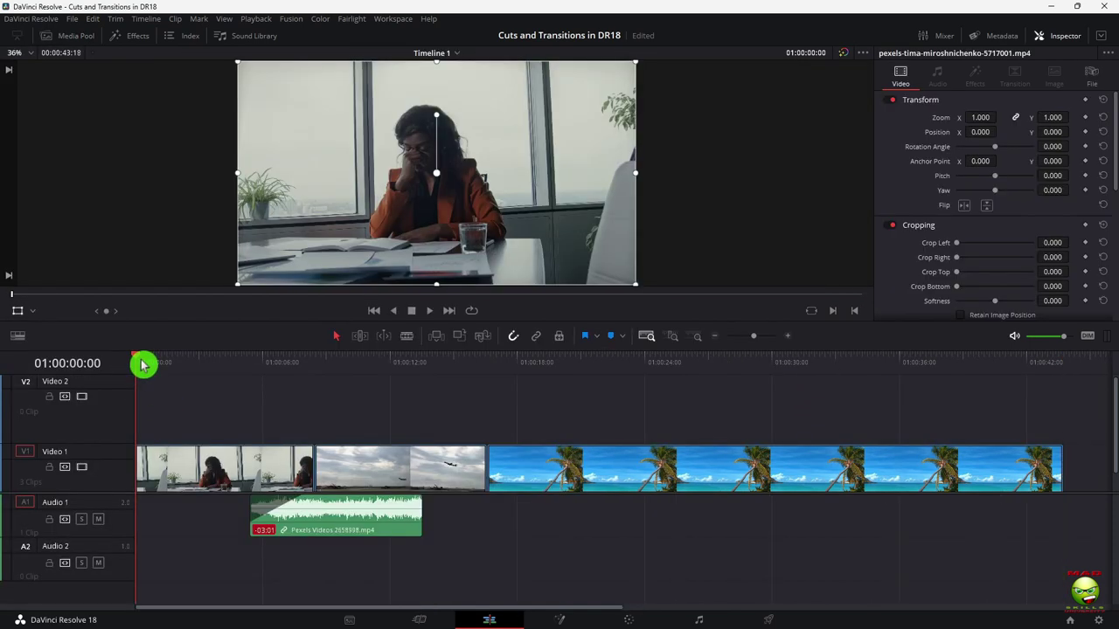
left_click_drag(350, 516, 376, 516)
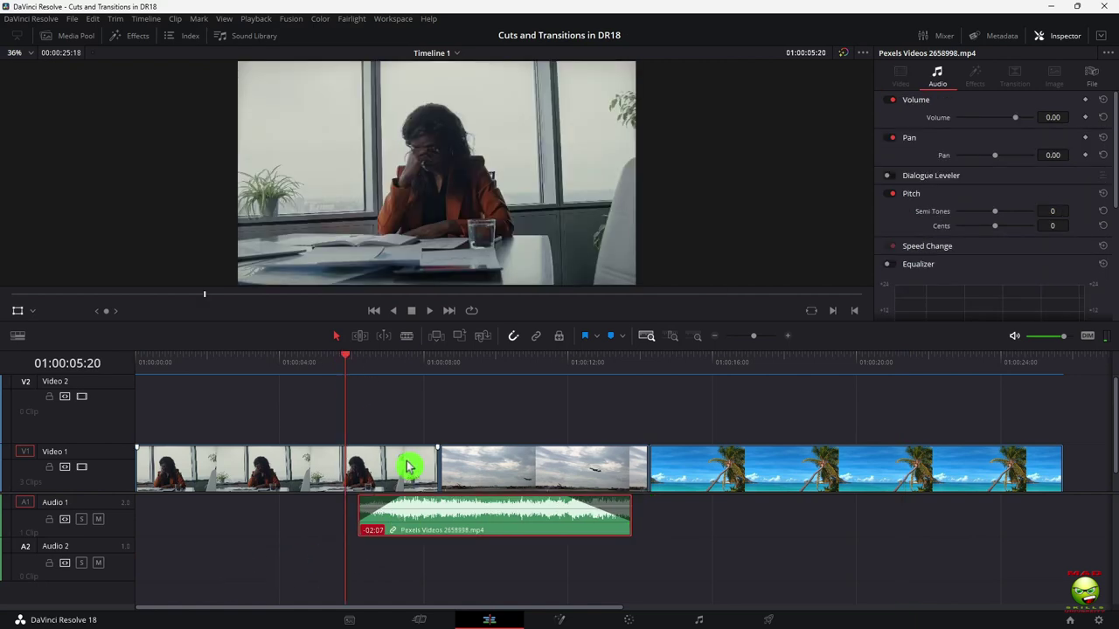
mouse_move(416, 508)
left_click_drag(404, 495, 381, 500)
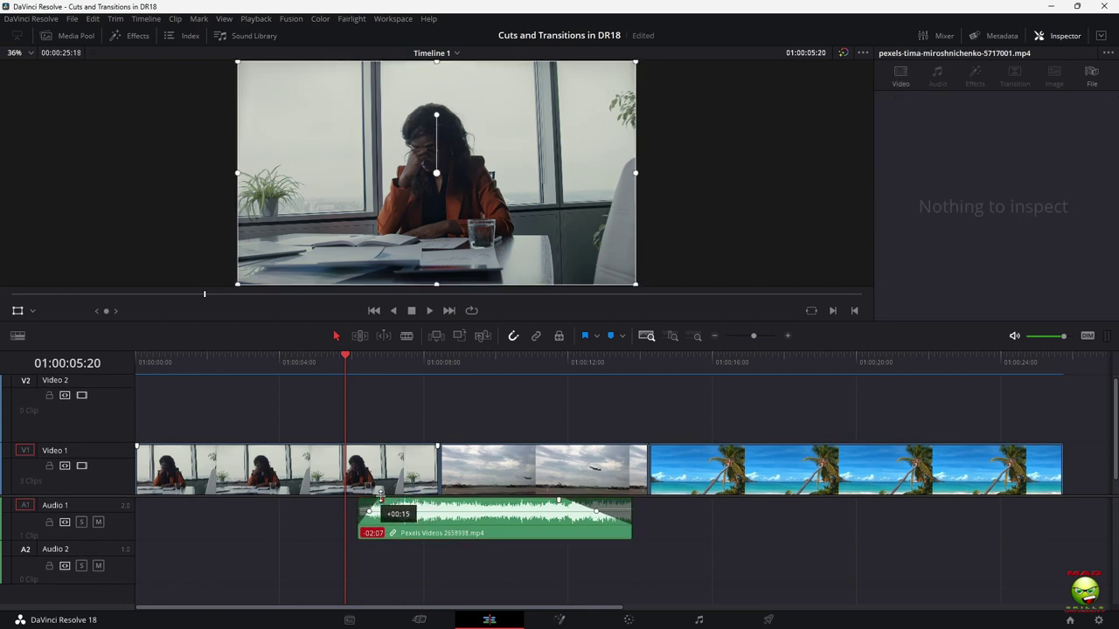
key("ctrl+f")
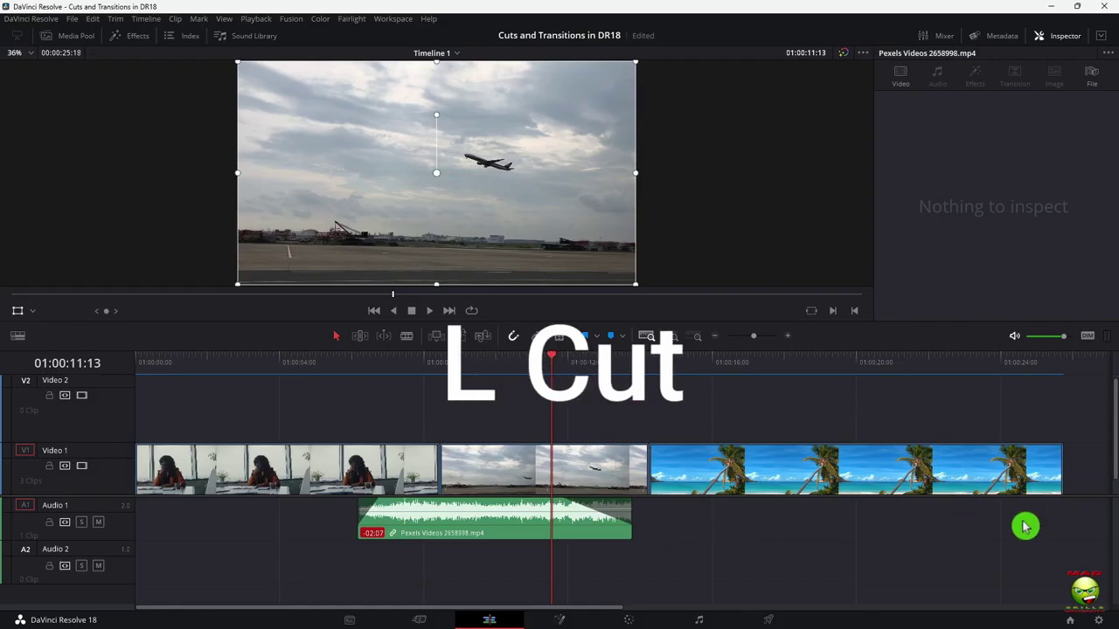
Replace everything on the timeline with pexels-kindel-media-6773553.mp4 followed by pexels-kindel-media-6773557.mp4, and delete the audio of both clips.
left_click_drag(1076, 521, 163, 400)
key("Delete")
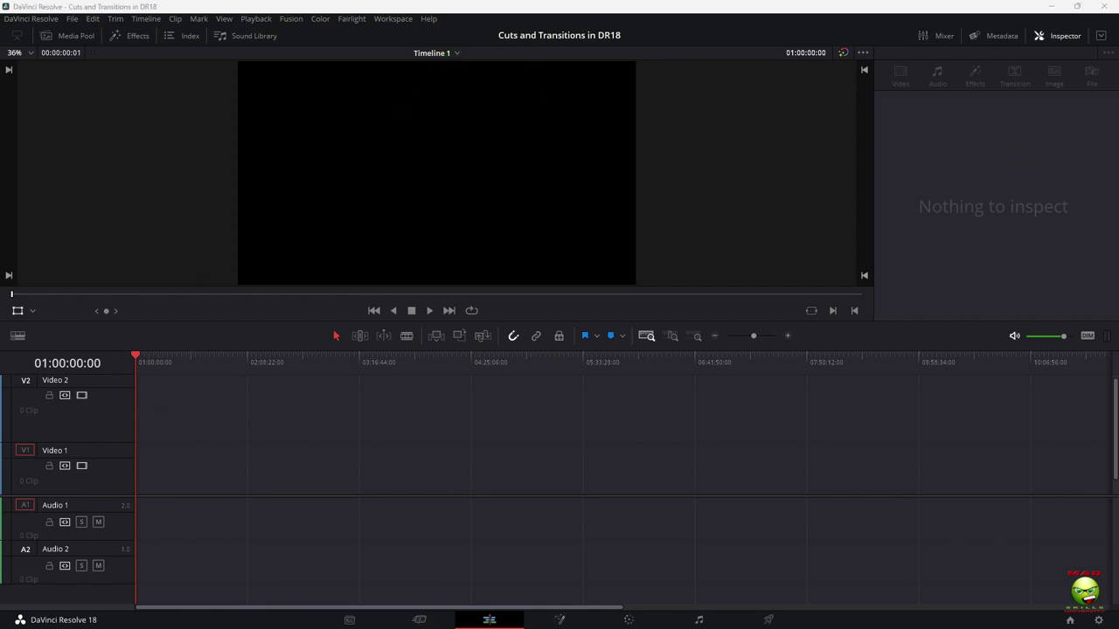
left_click(68, 35)
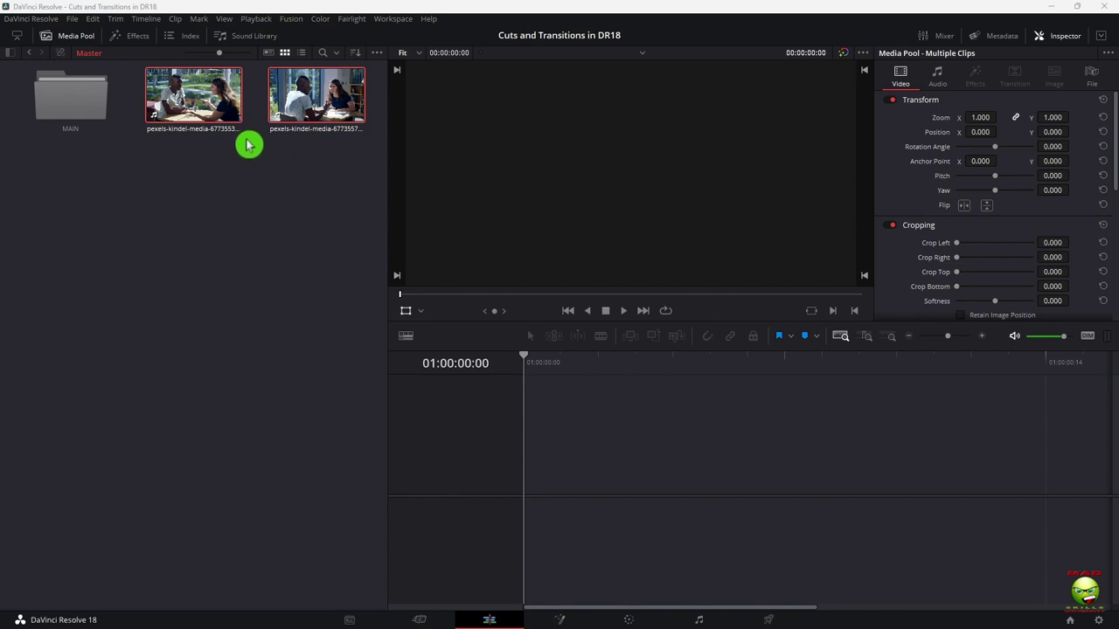
left_click_drag(210, 118, 787, 446)
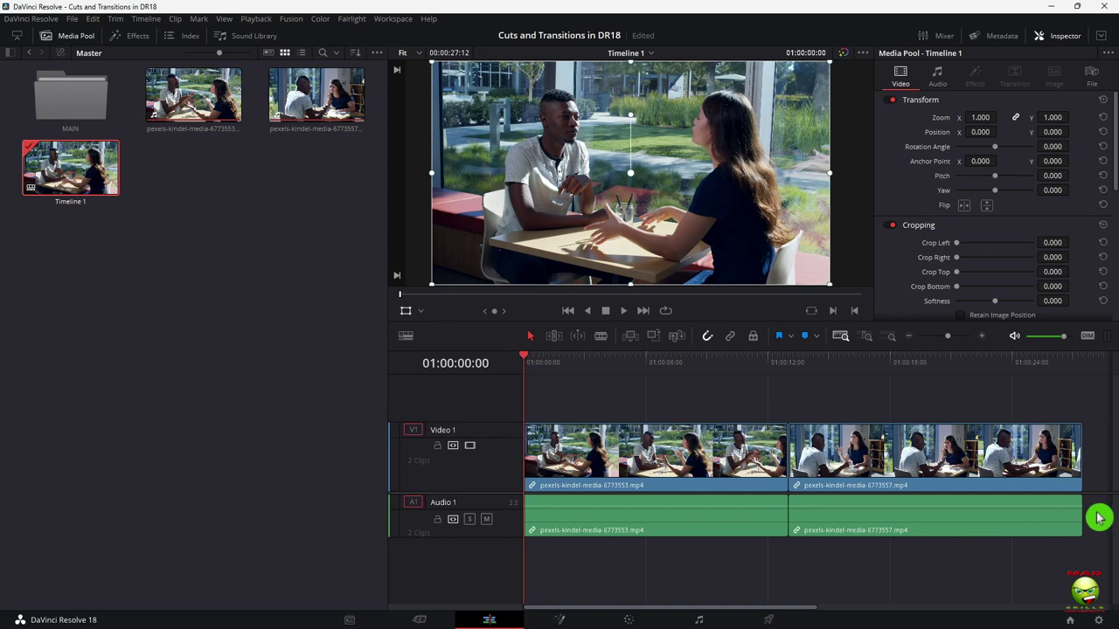
left_click_drag(1099, 517, 700, 525)
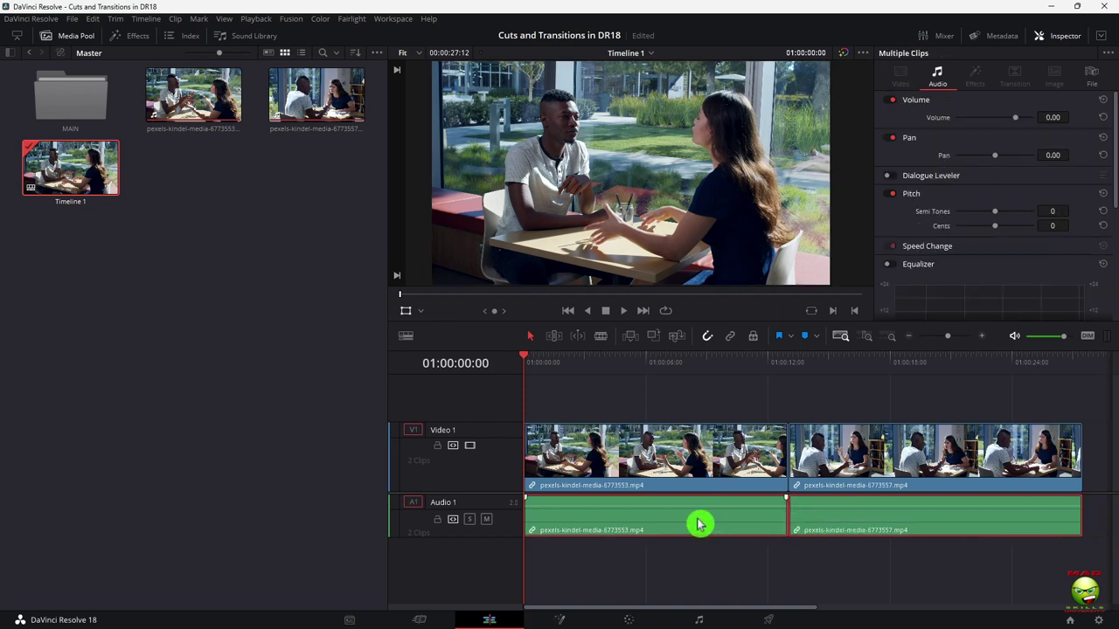
key("Delete")
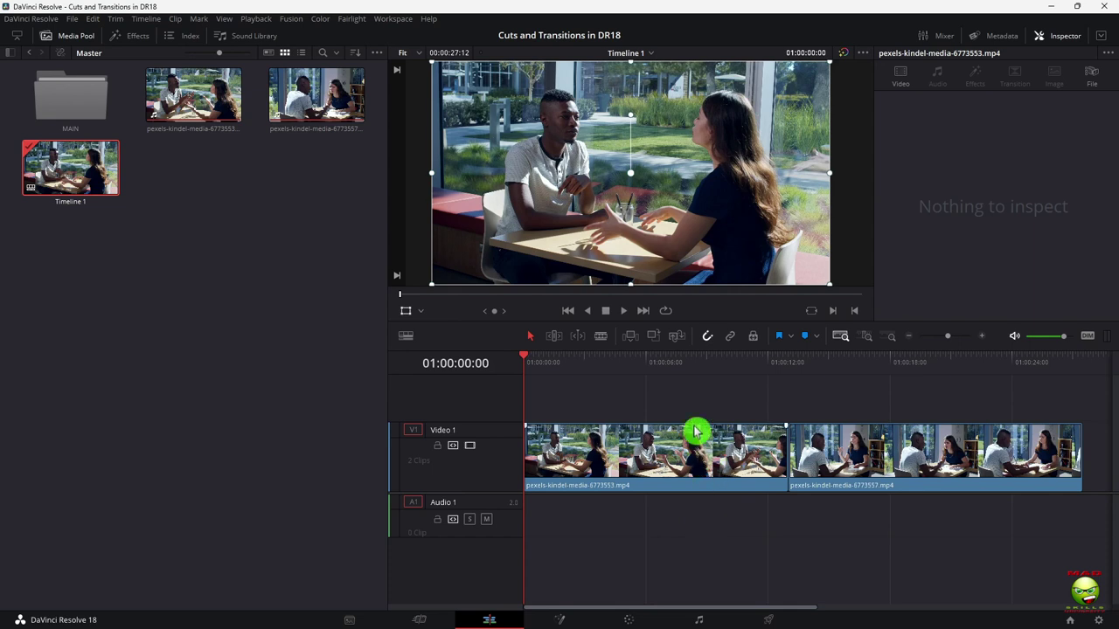
Scrub across the cut between the two conversation clips to compare their camera angles.
left_click_drag(691, 359, 766, 361)
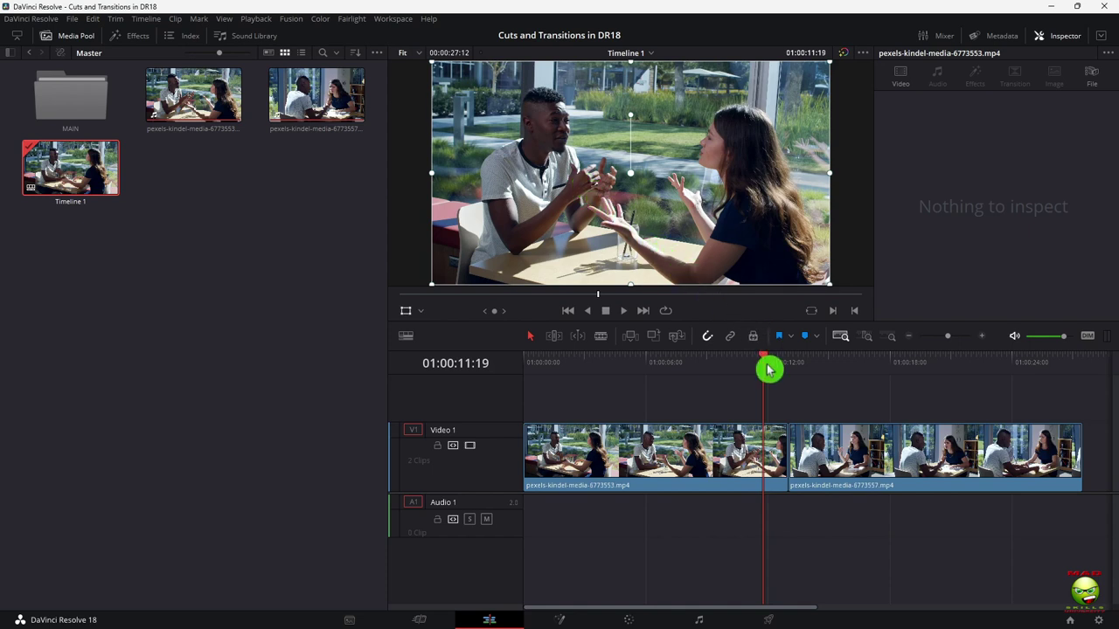
left_click_drag(767, 363, 819, 350)
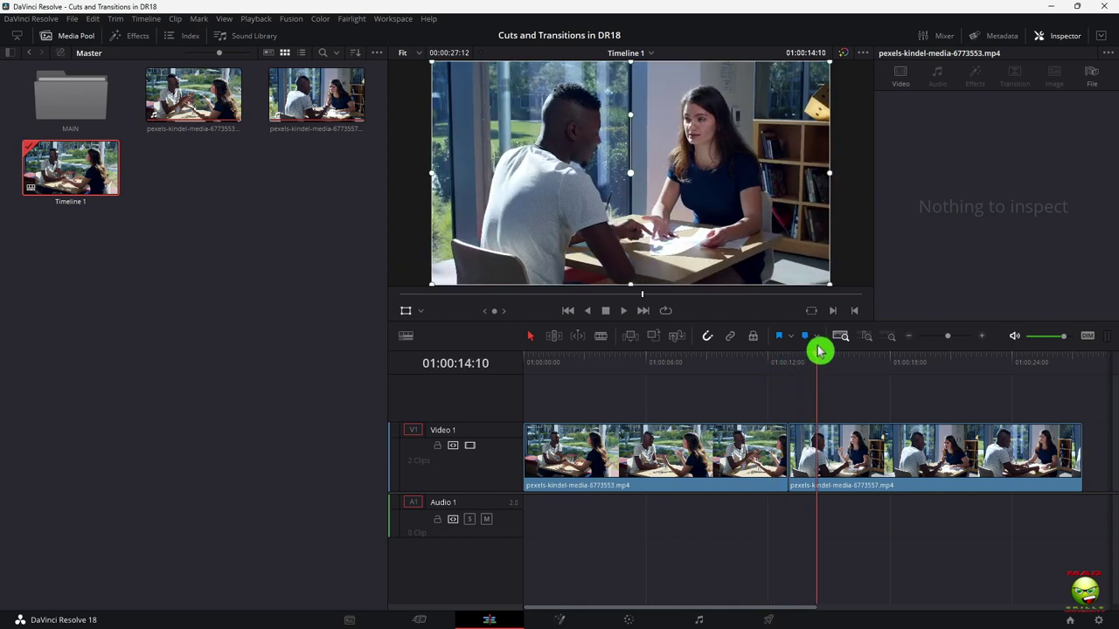
left_click_drag(819, 351, 825, 348)
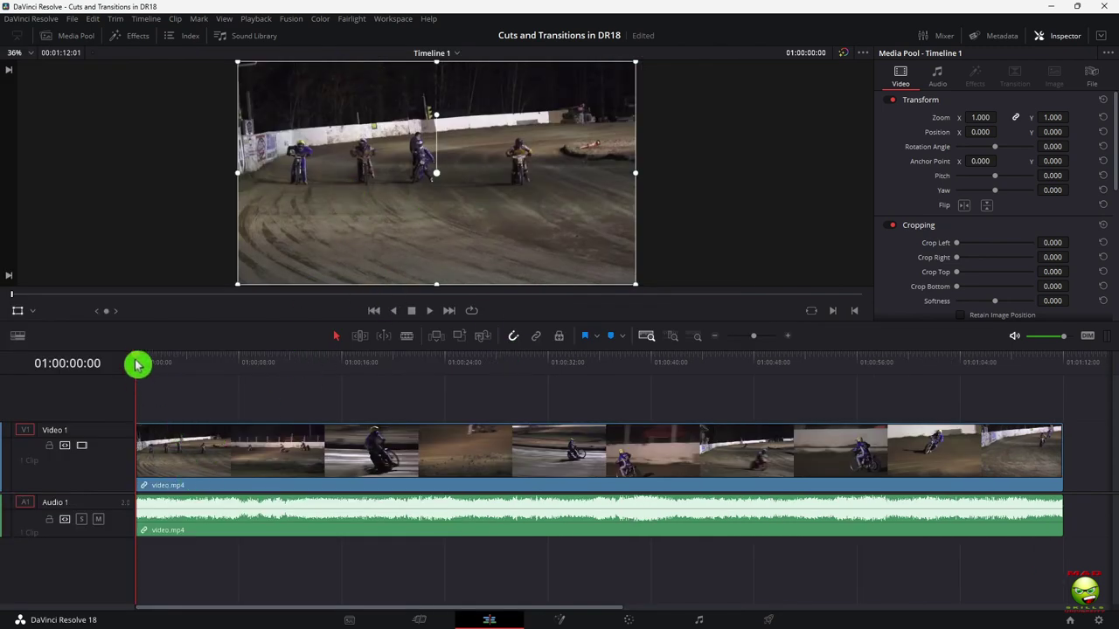
Split the race clip video.mp4 at 01:00:11:22 and 01:01:02:09, and remove the section in between, closing the gap.
left_click_drag(138, 362, 233, 387)
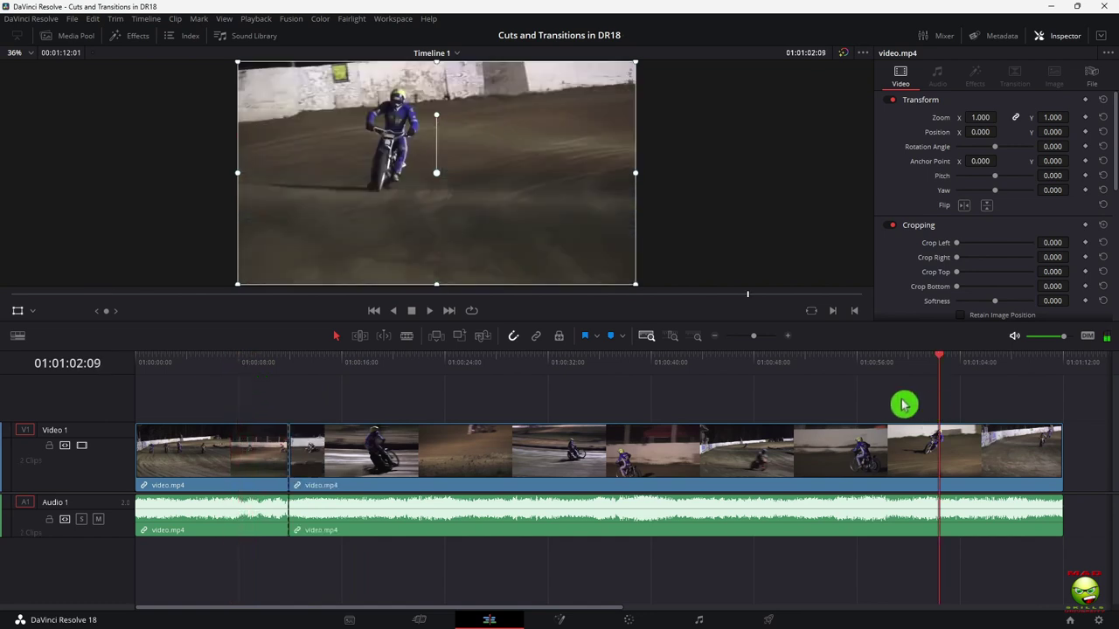
key("ctrl+b")
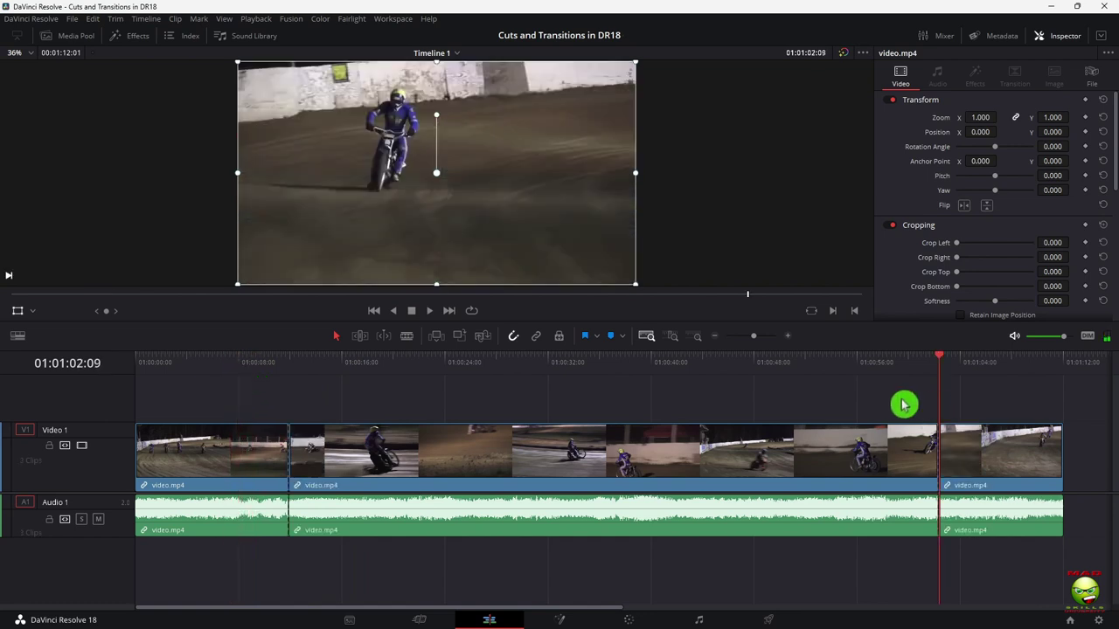
left_click(765, 446)
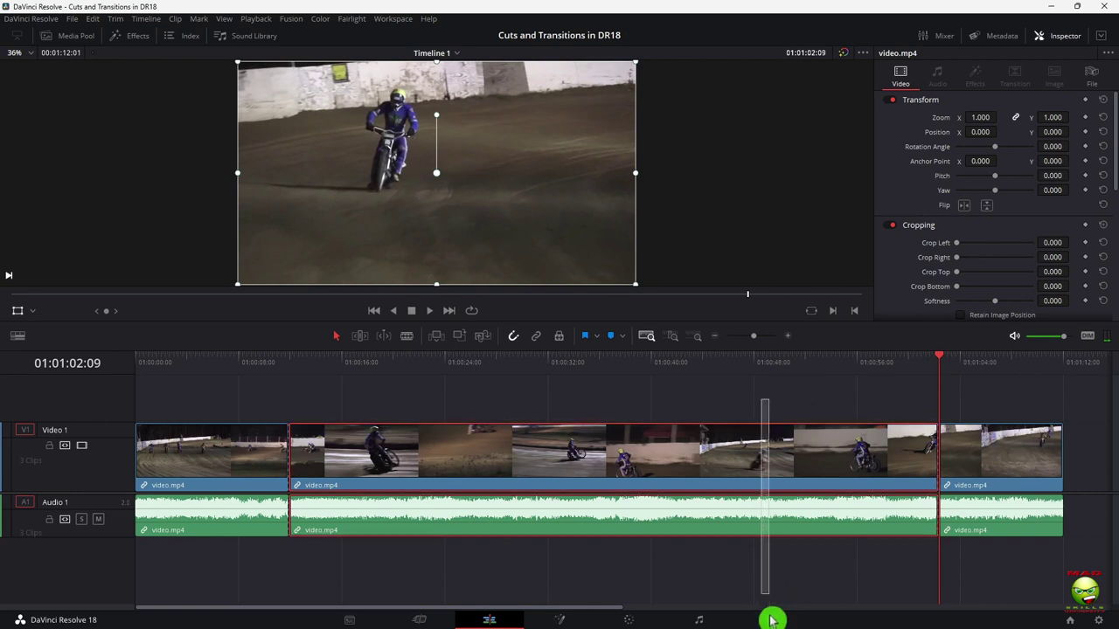
key("Delete")
key("shift+z")
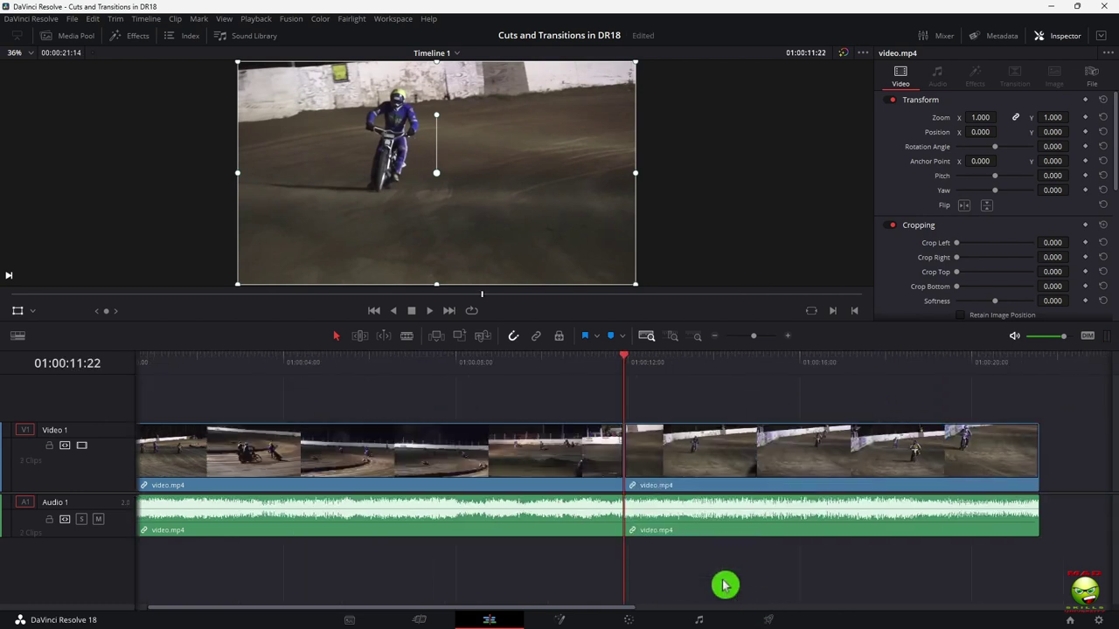
Play the race footage across the new cut from shortly before it.
left_click(535, 360)
key("space")
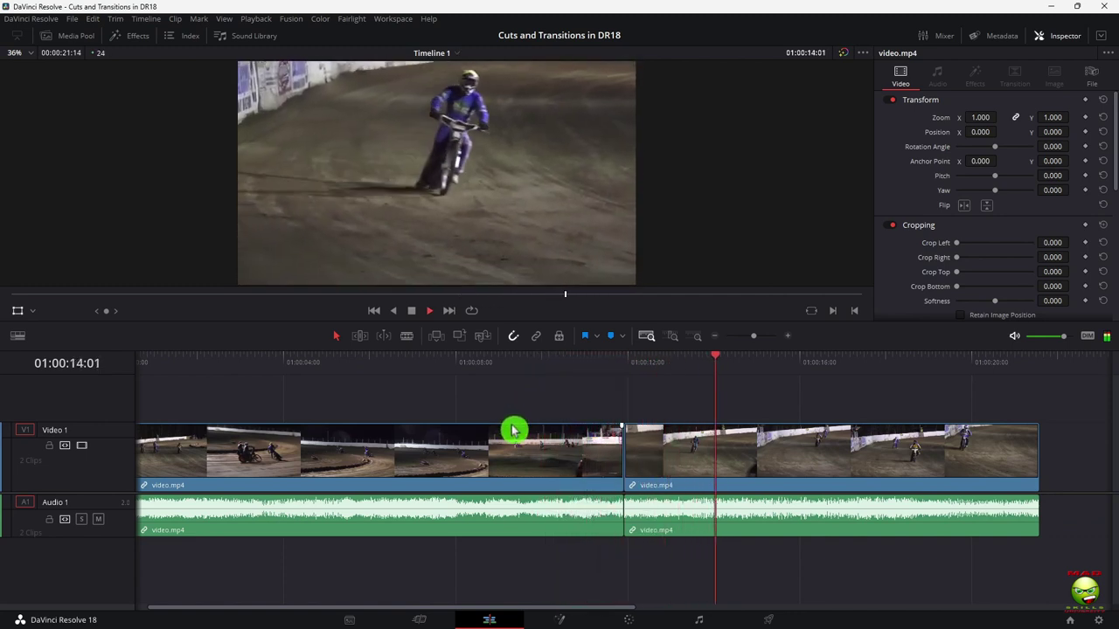
key("space")
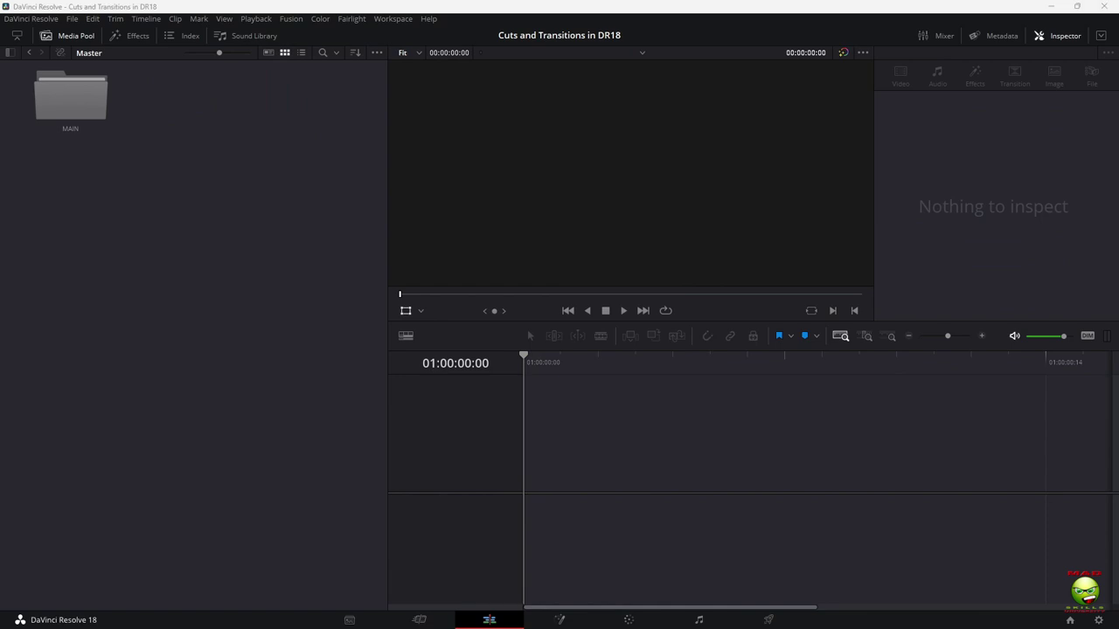
Play the car sequence and review its cut to the wrecked car photo full screen.
left_click_drag(571, 353, 208, 303)
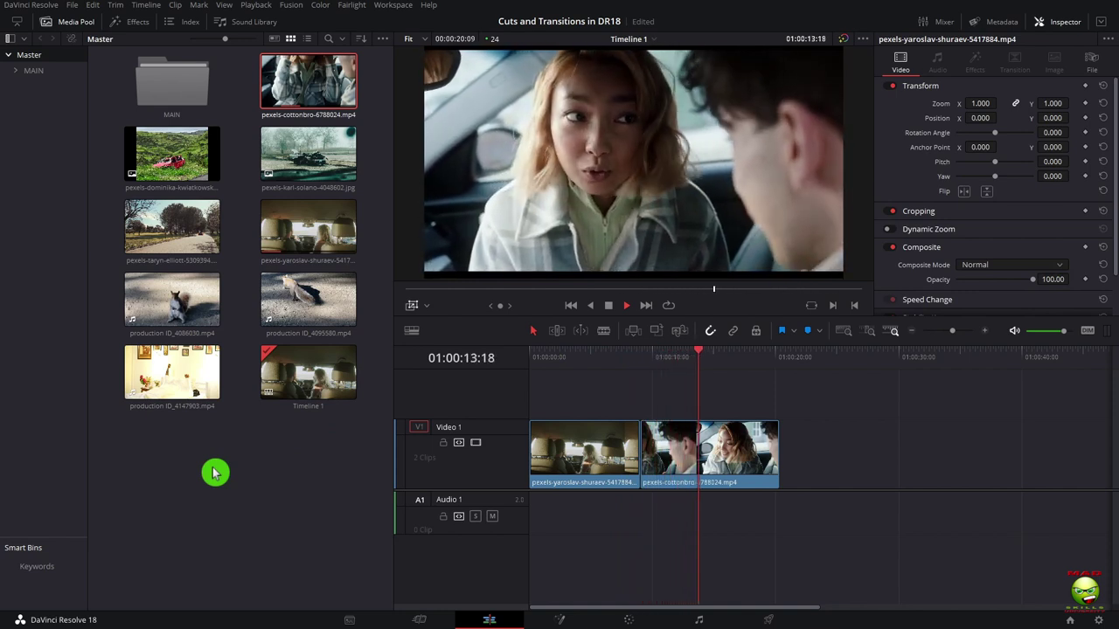
key("space")
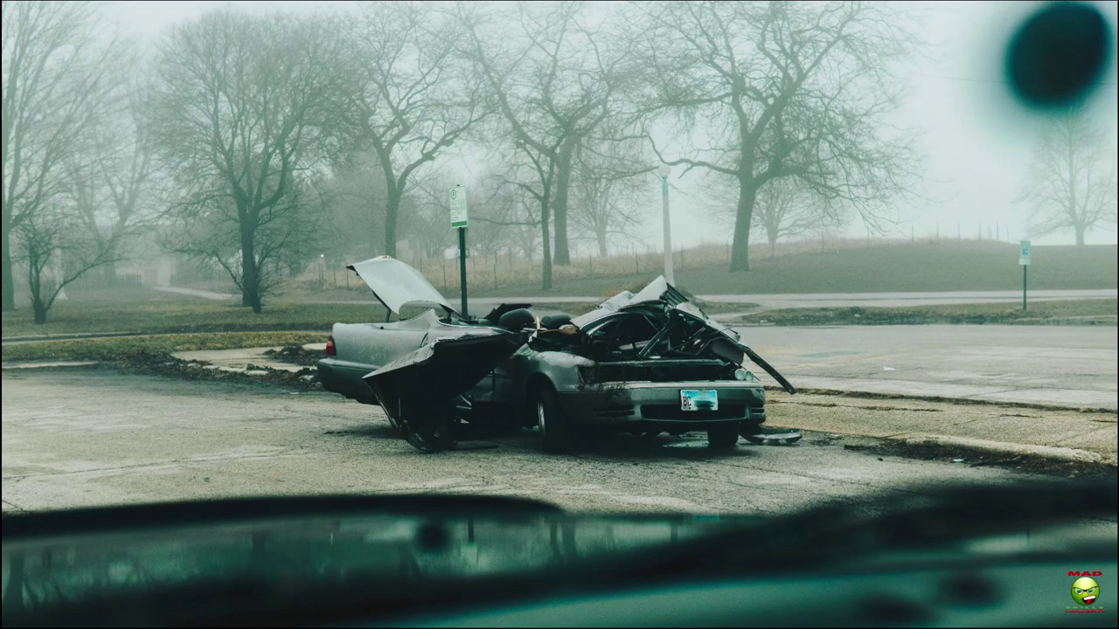
key("Escape")
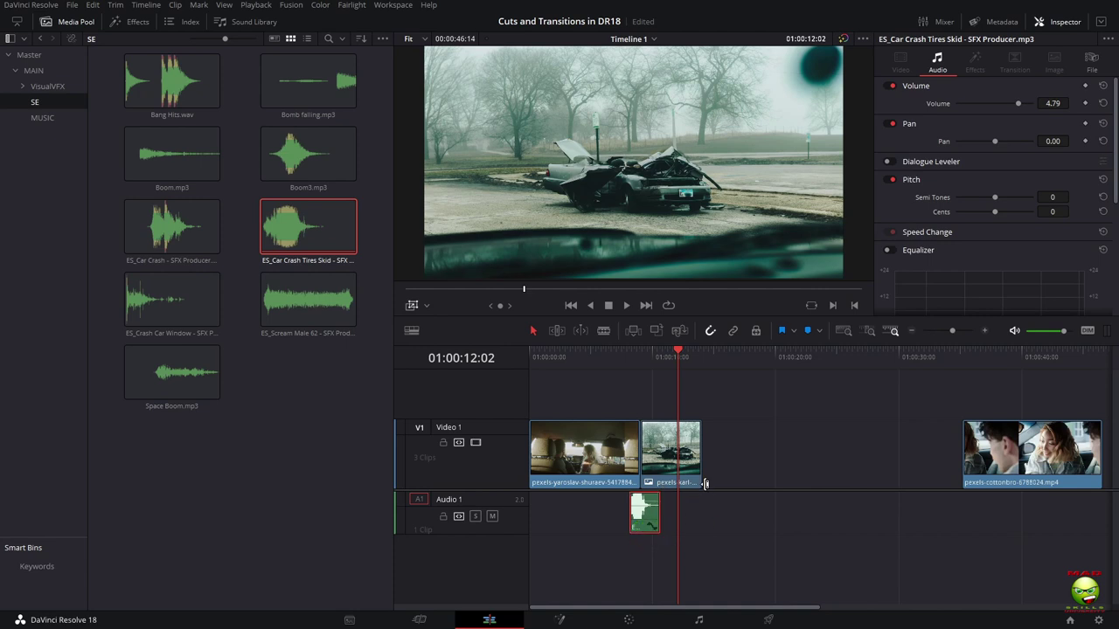
Delete the drive clip, the wrecked car photo and the tire skid sound, and place production ID_4147903.mp4 ahead of the remaining car clip.
key("ctrl+b")
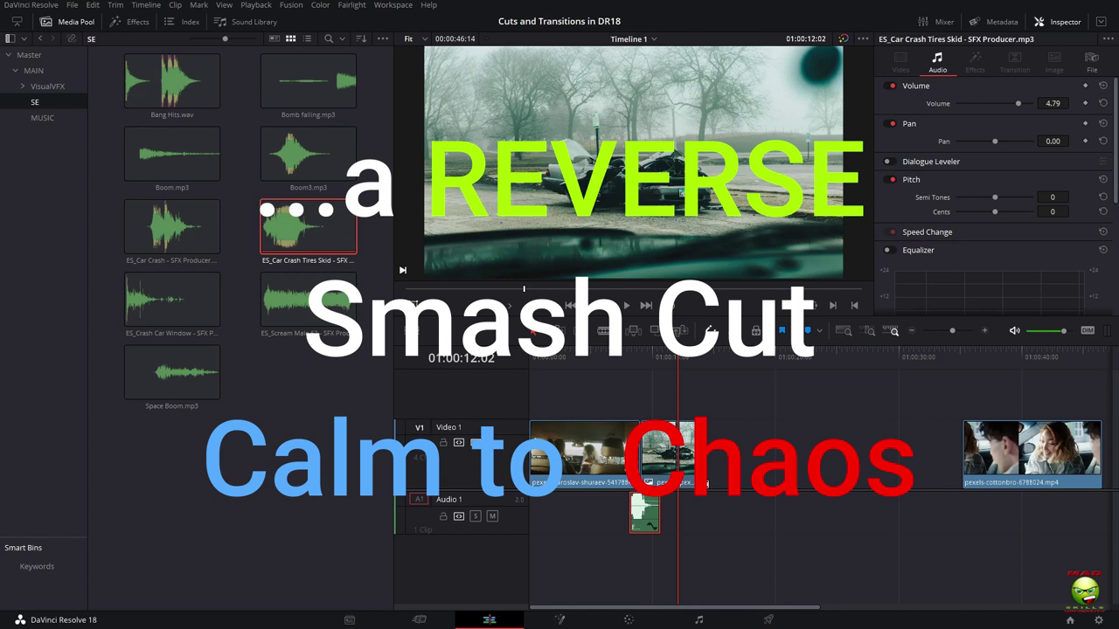
left_click_drag(736, 535, 560, 417)
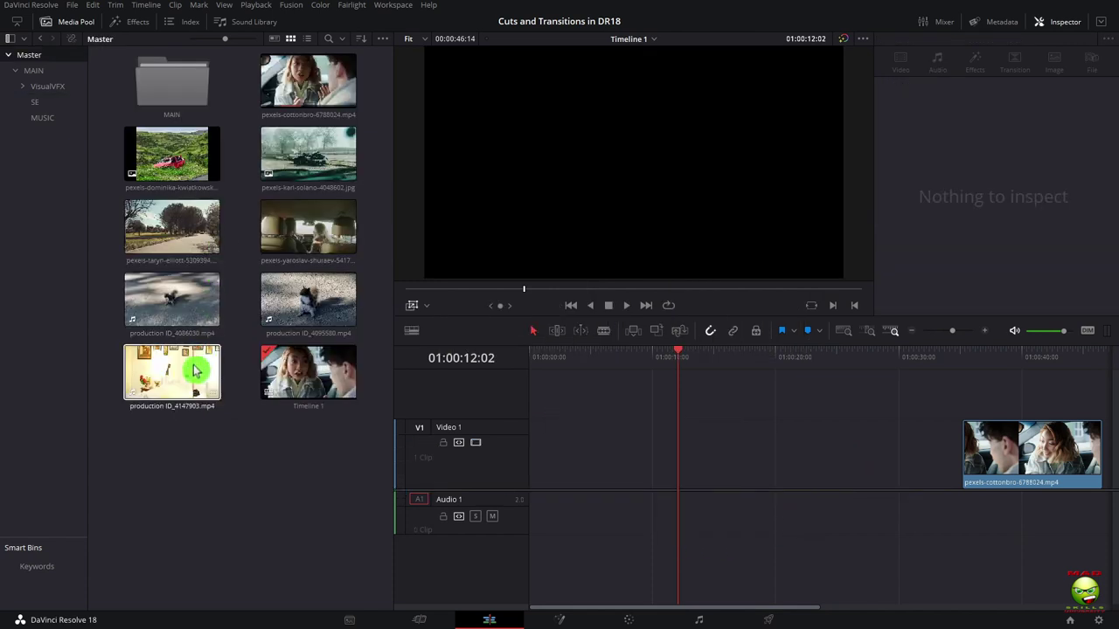
left_click_drag(187, 375, 643, 390)
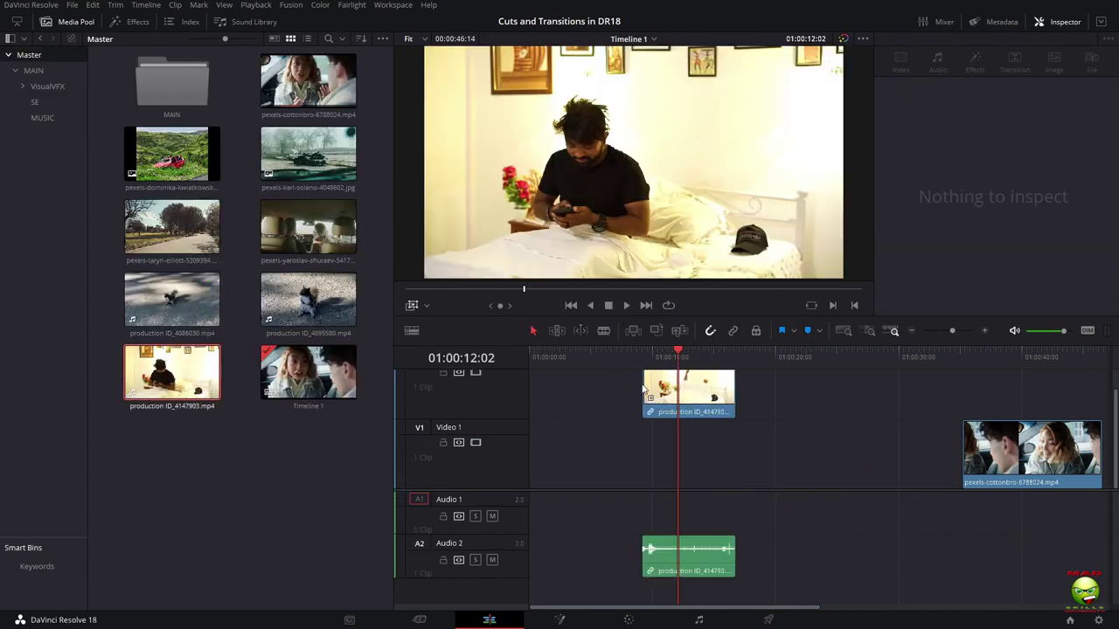
left_click(549, 356)
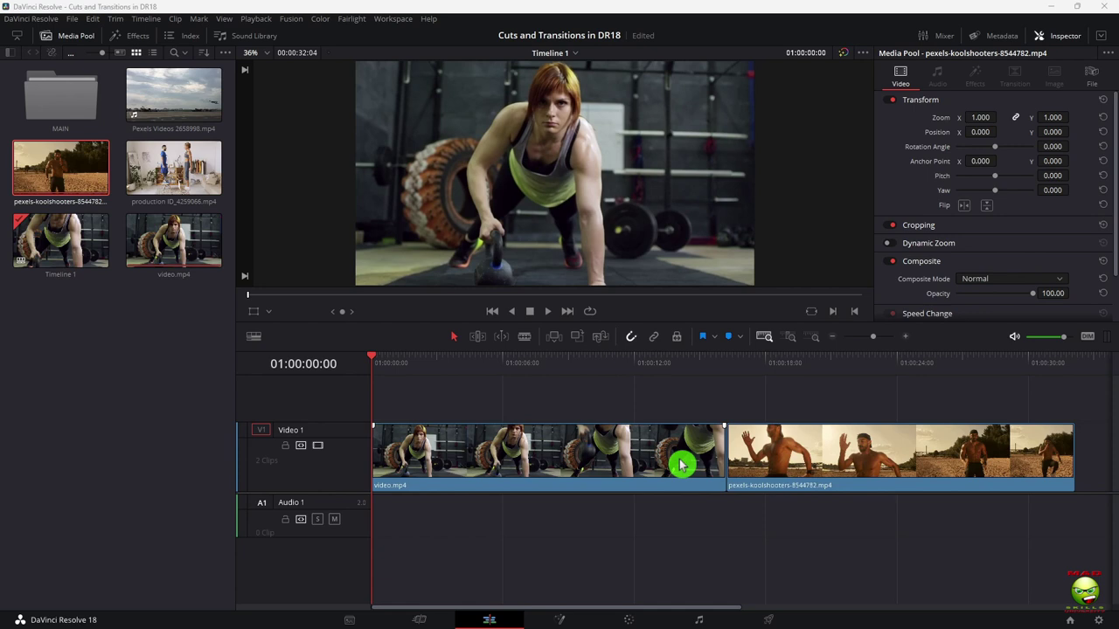
Apply a Cross Dissolve at the cut between video.mp4 and pexels-koolshooters-8544782.mp4.
left_click(724, 364)
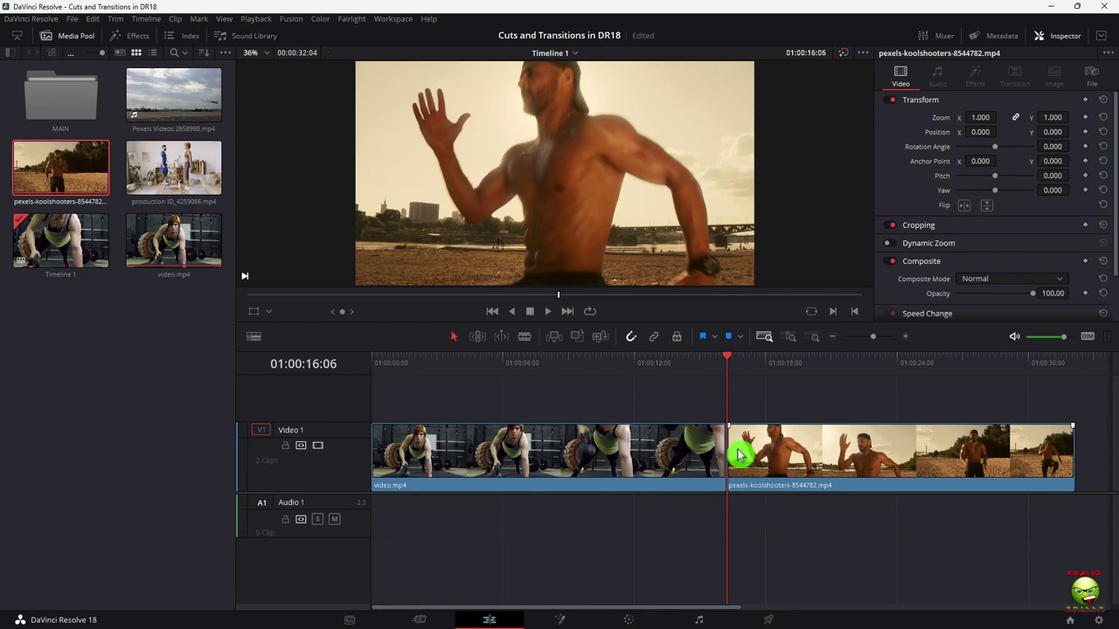
left_click(136, 38)
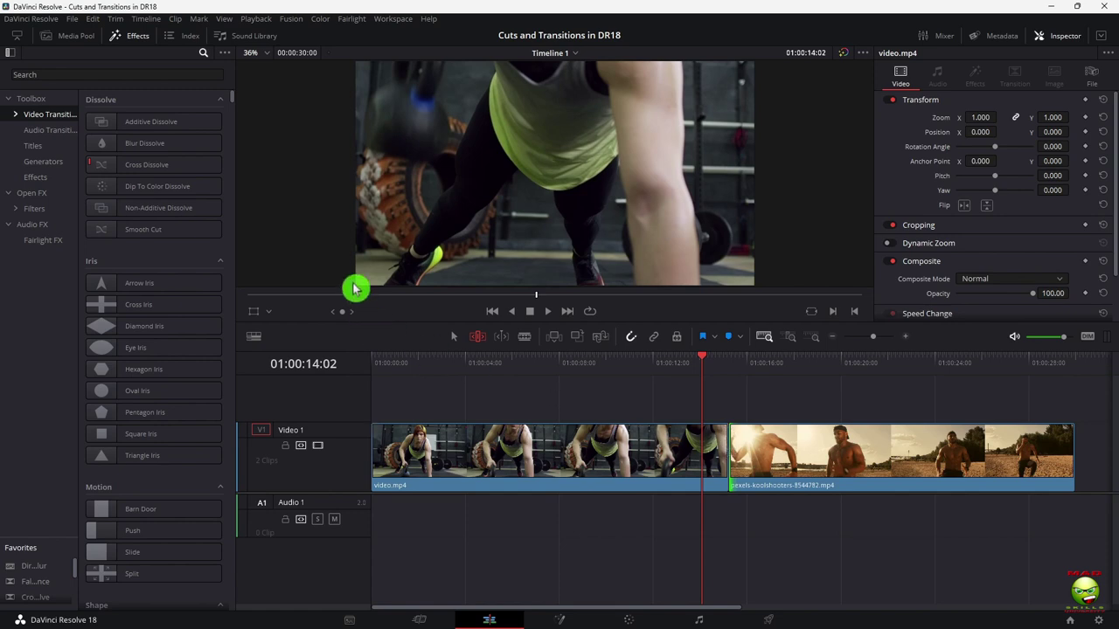
left_click(187, 146)
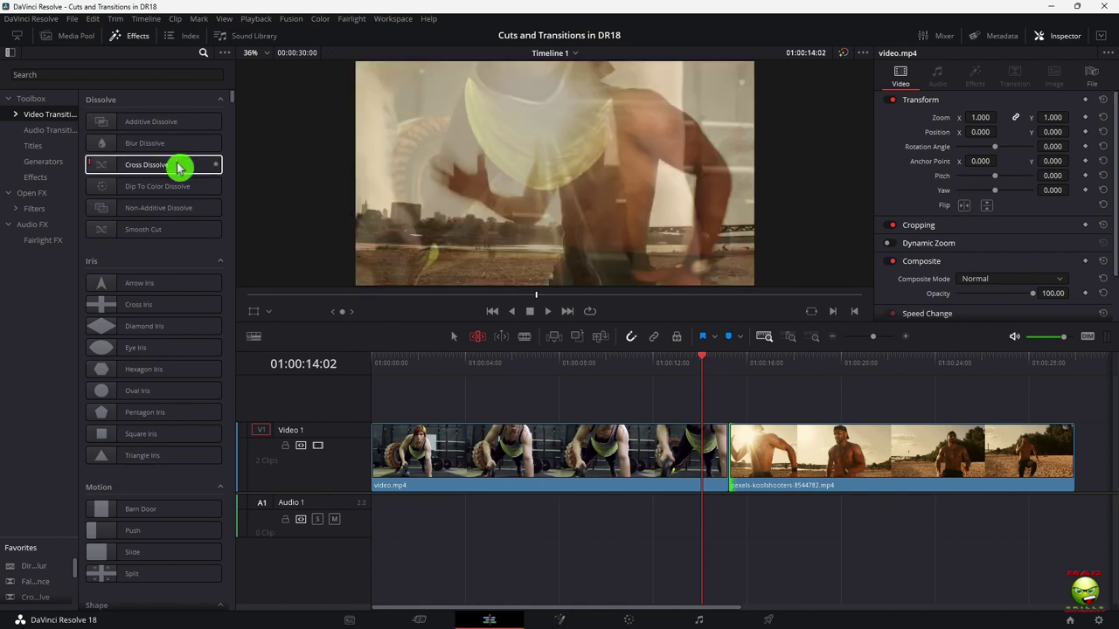
left_click_drag(181, 164, 728, 454)
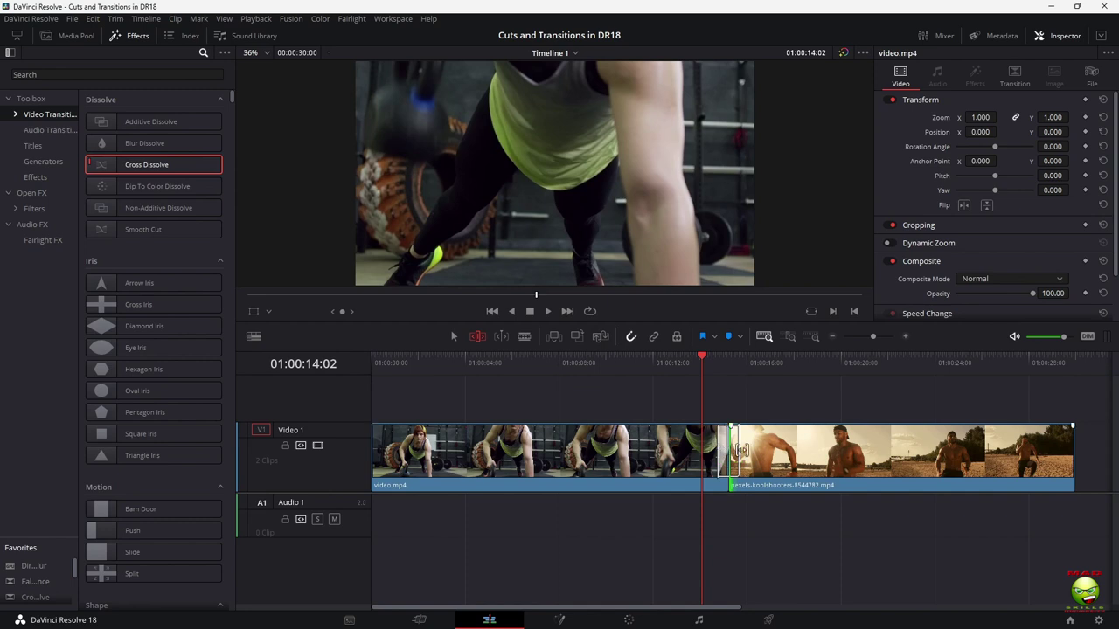
Examine the Cross Dissolve's transition settings and play the dissolve between the gym clip and the beach clip.
left_click(1020, 81)
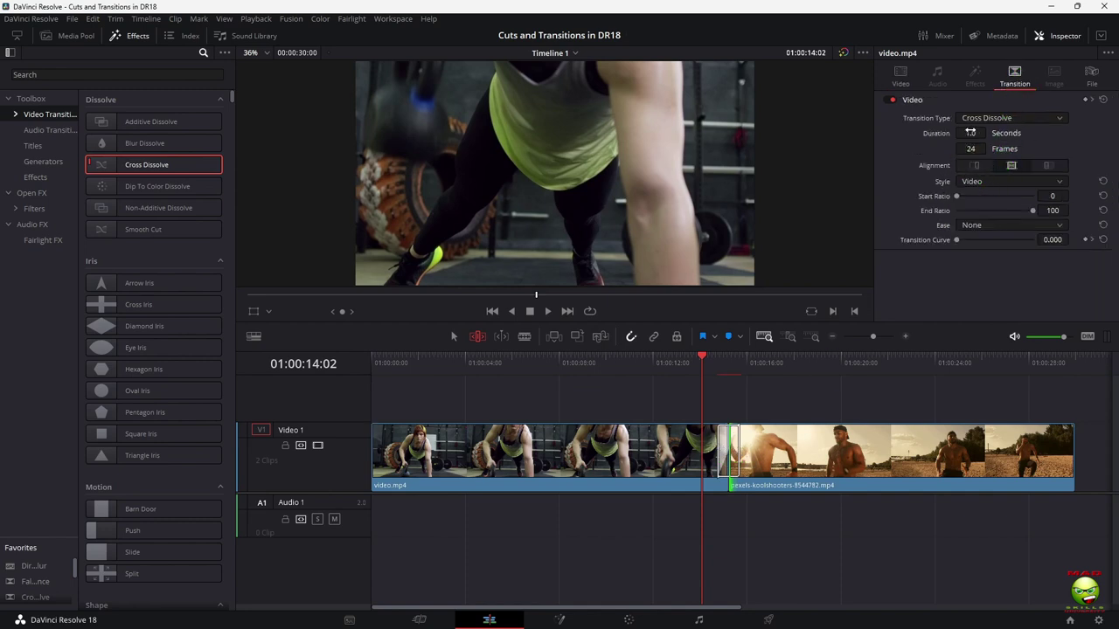
left_click(991, 158)
left_click_drag(956, 239, 1013, 239)
key("space")
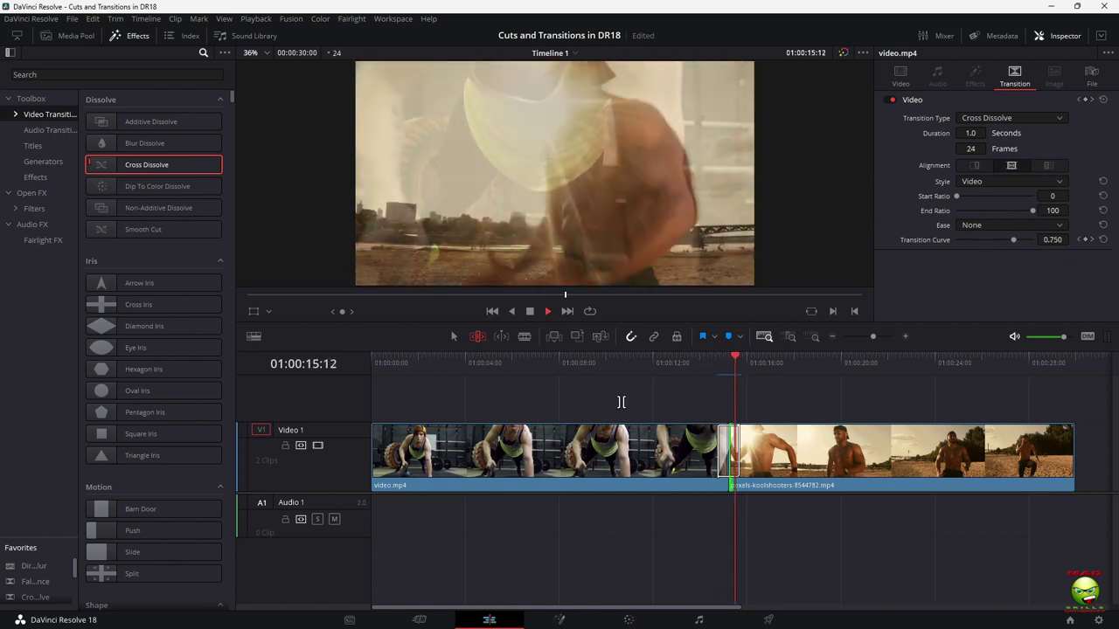
left_click(617, 378)
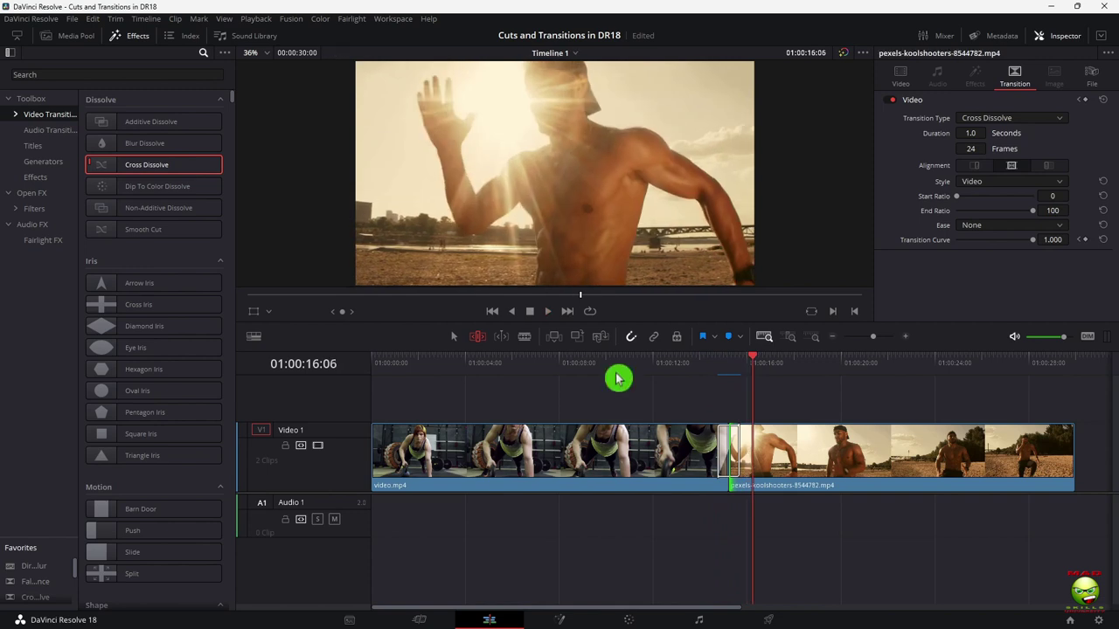
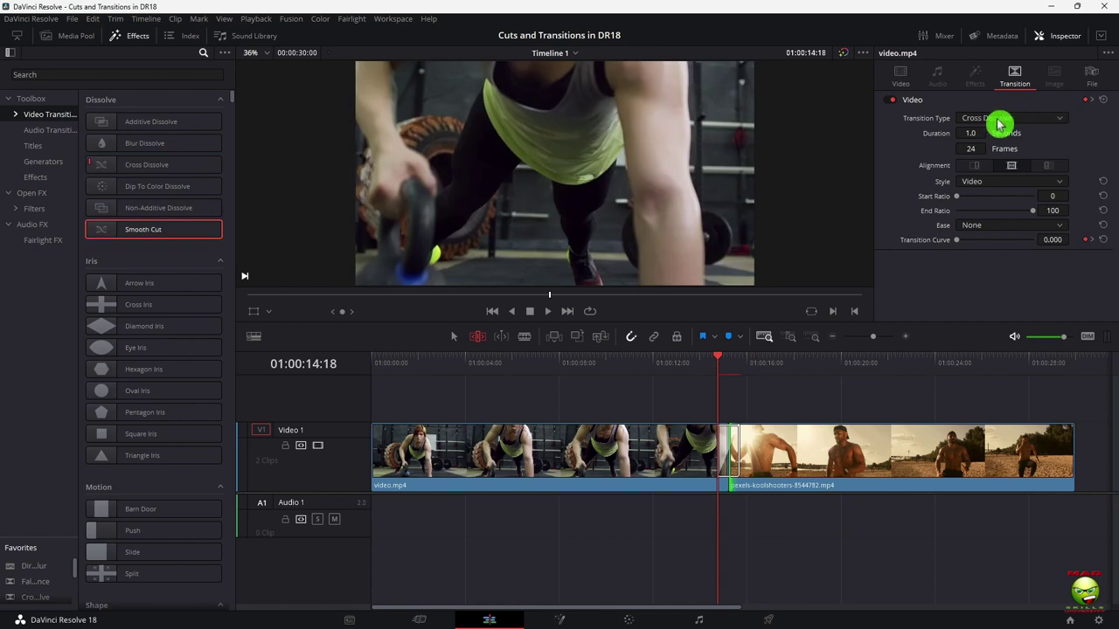
Change the transition type between the gym clip and the beach clip to Additive Dissolve.
left_click(1012, 122)
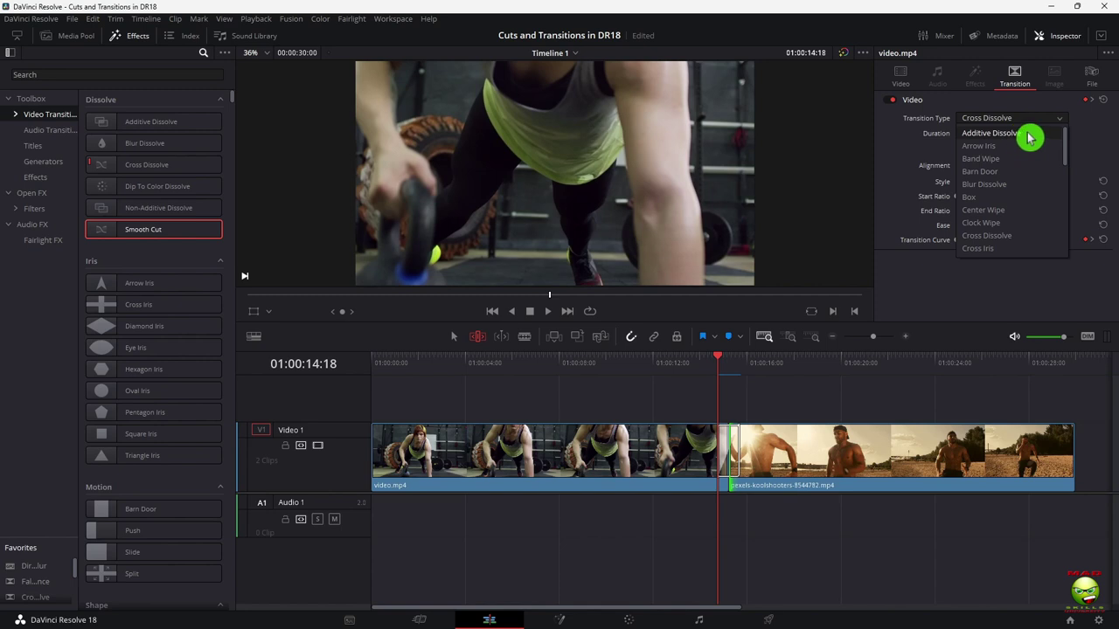
left_click(1028, 133)
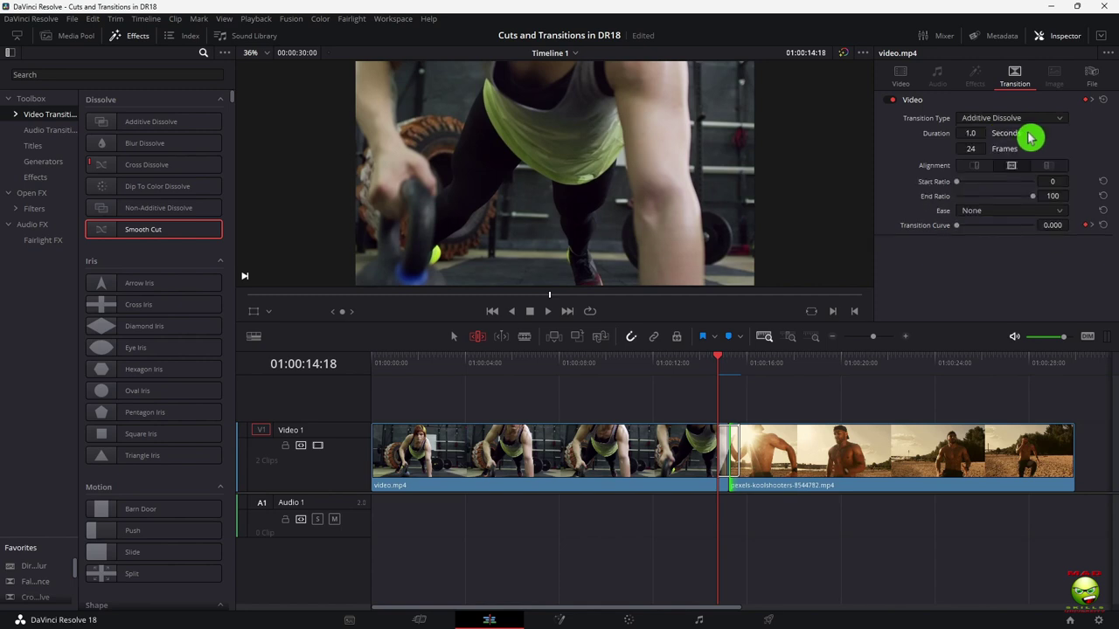
Play the Additive Dissolve between the gym clip and the beach clip.
key("a")
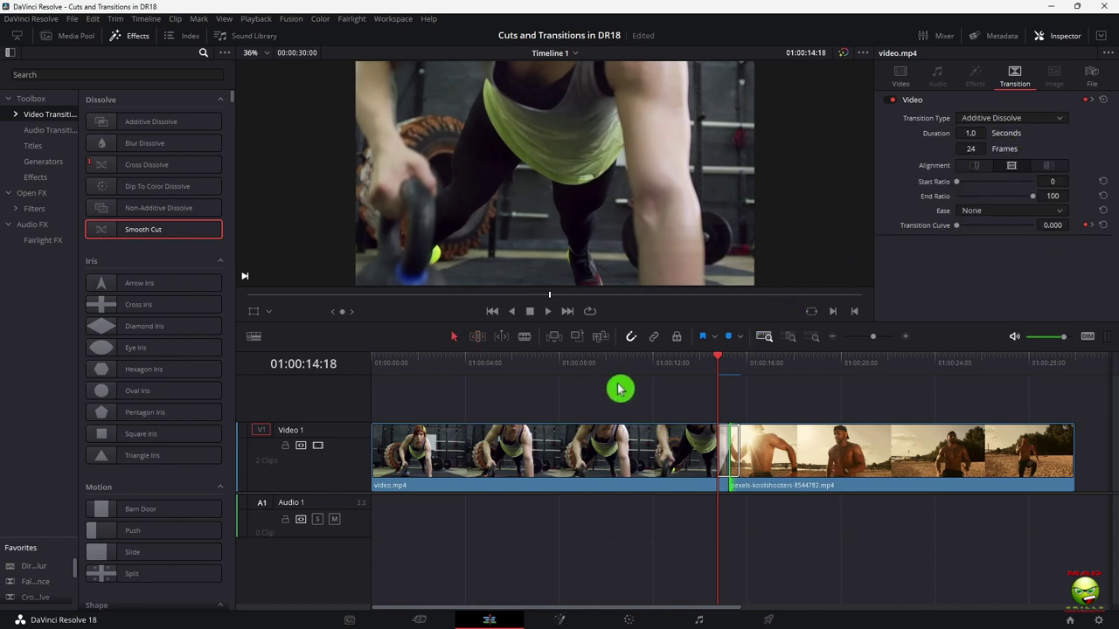
key("space")
key("b")
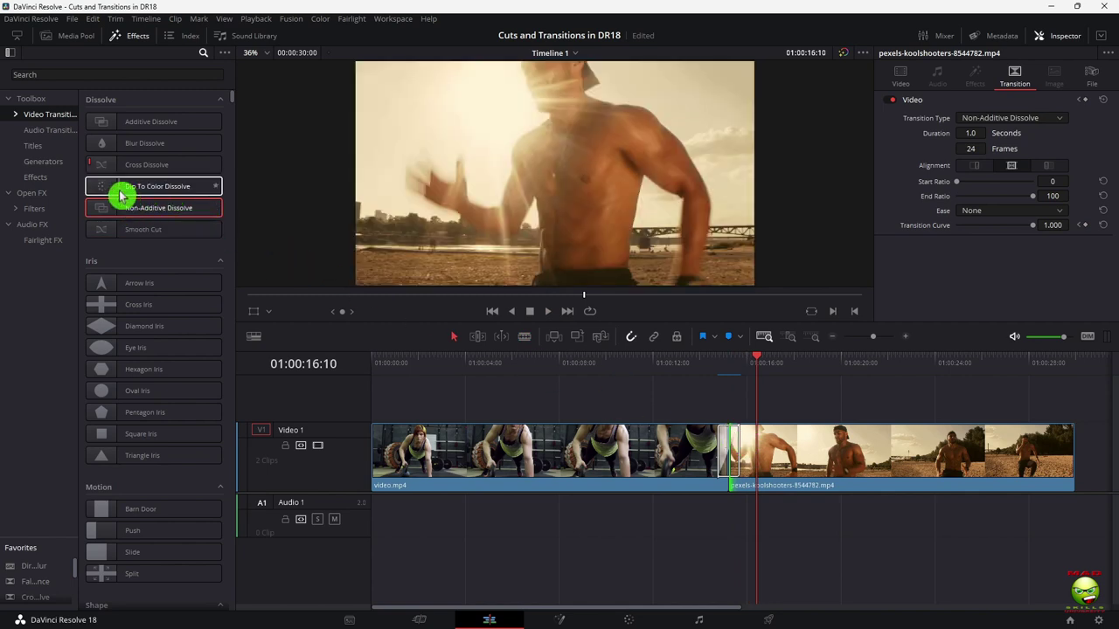
Replace the transition between the gym clip and the beach clip with a Dip To Color Dissolve and set its color to white.
left_click_drag(121, 196, 725, 456)
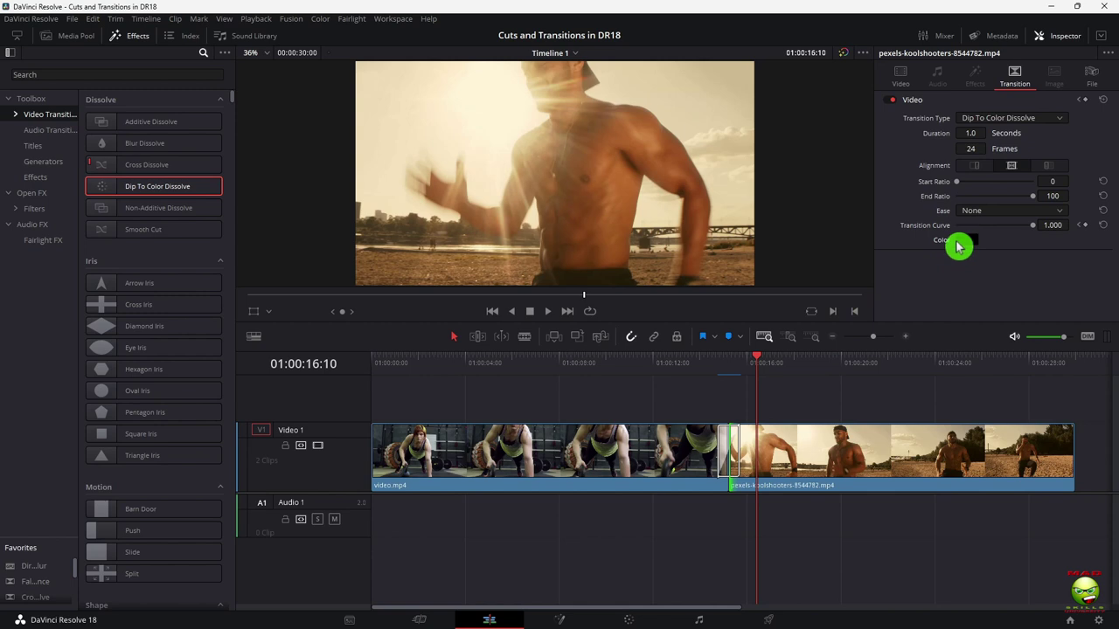
left_click(966, 242)
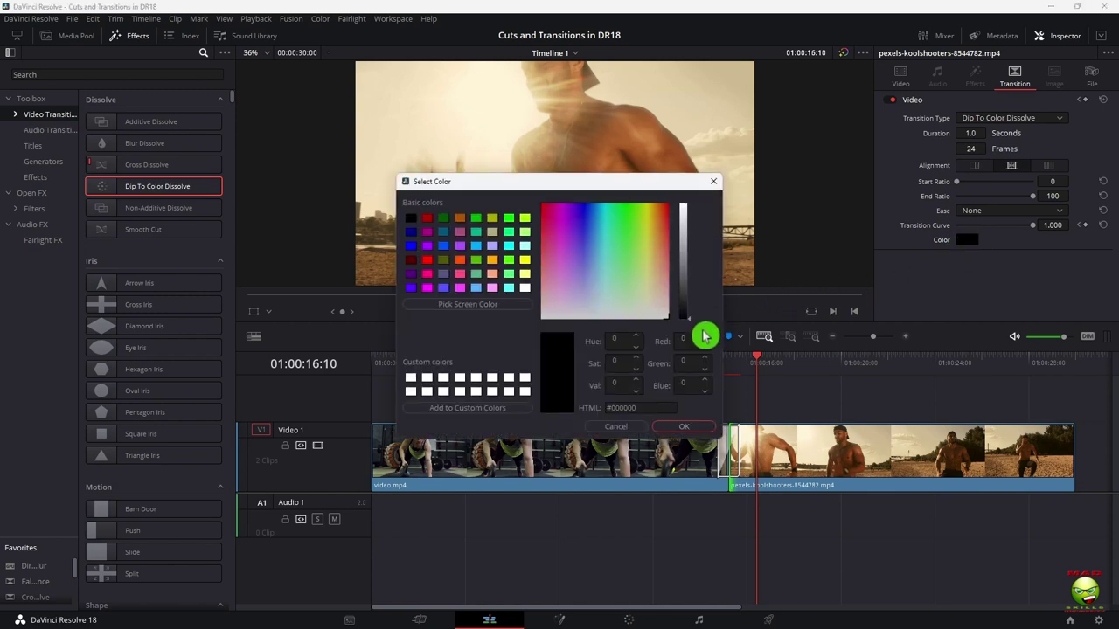
left_click(524, 288)
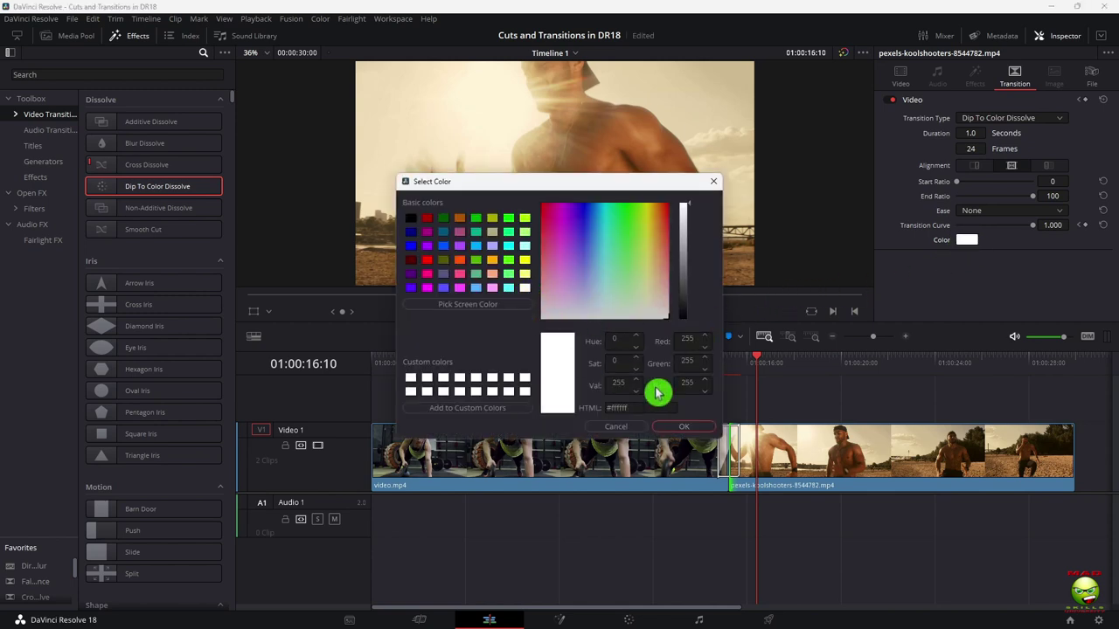
left_click(695, 428)
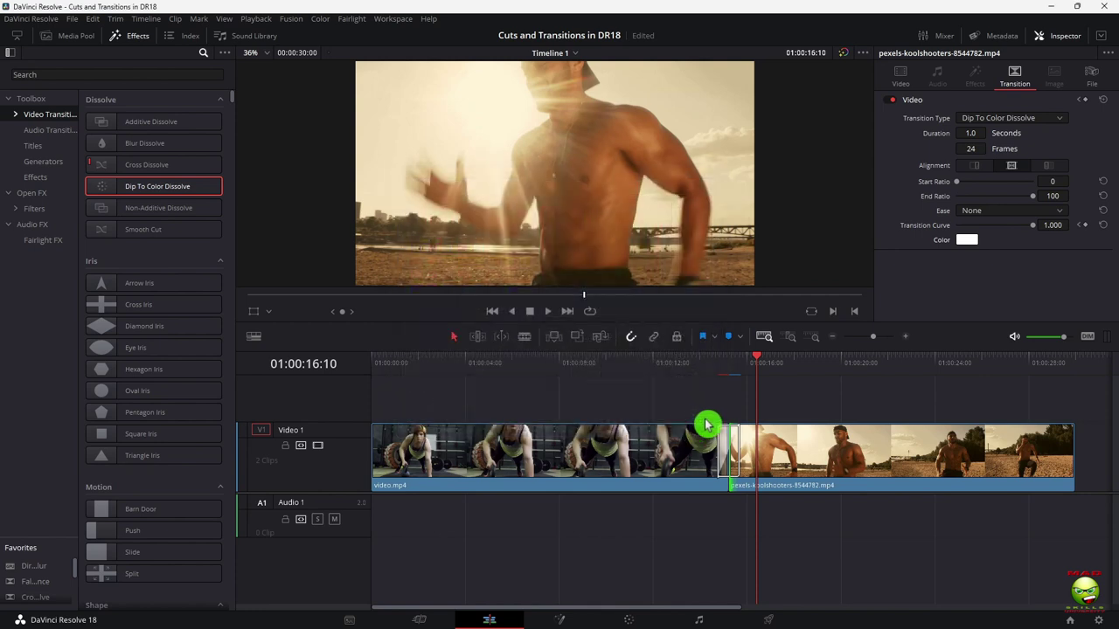
Play the white Dip To Color Dissolve from just before the transition into the beach clip.
left_click(703, 362)
left_click(706, 362)
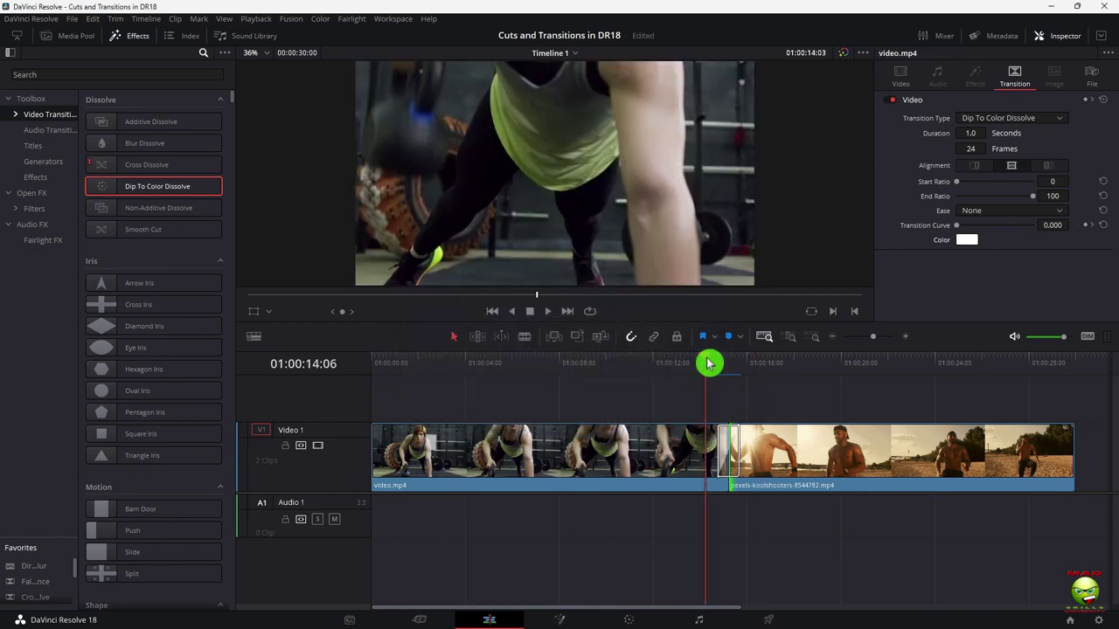
key("space")
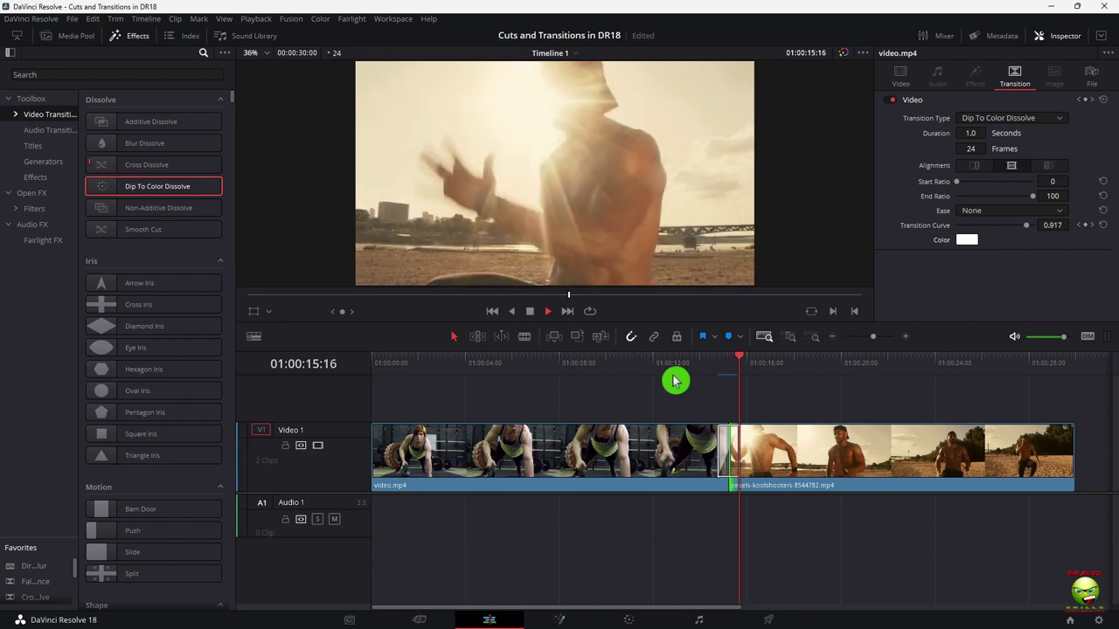
key("space")
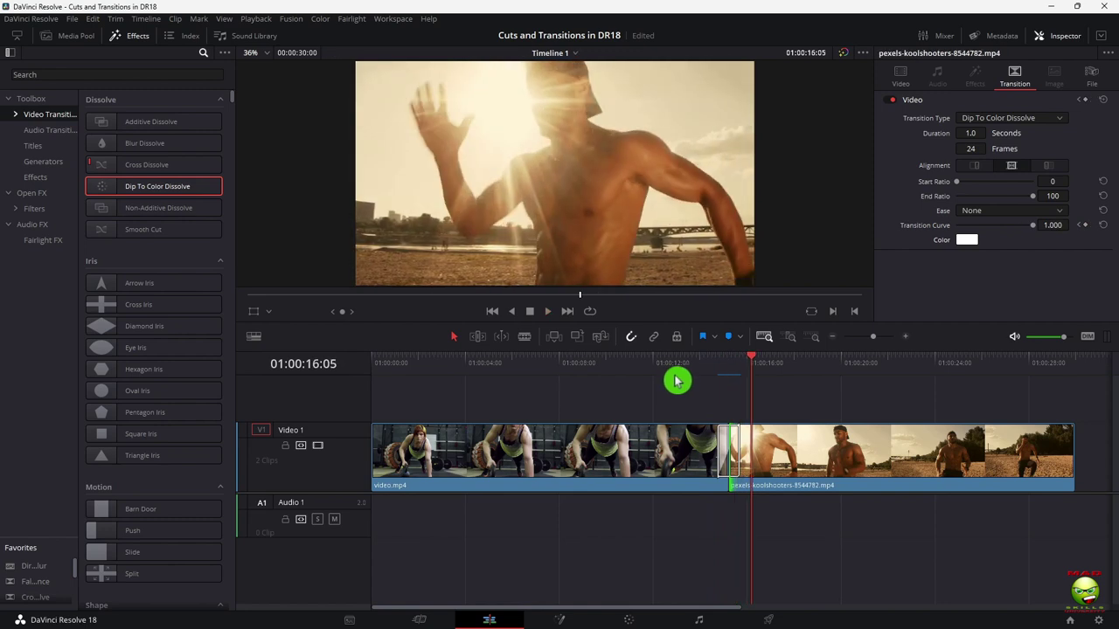
Set the Dip To Color Dissolve's color to black and play the transition.
left_click(964, 245)
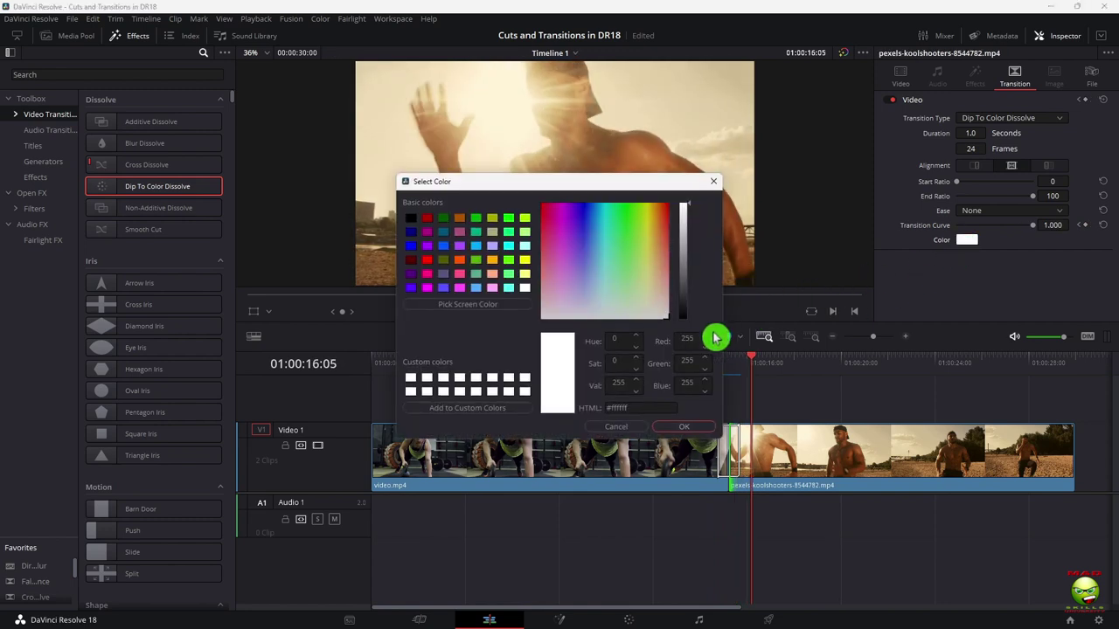
left_click(685, 319)
left_click(684, 427)
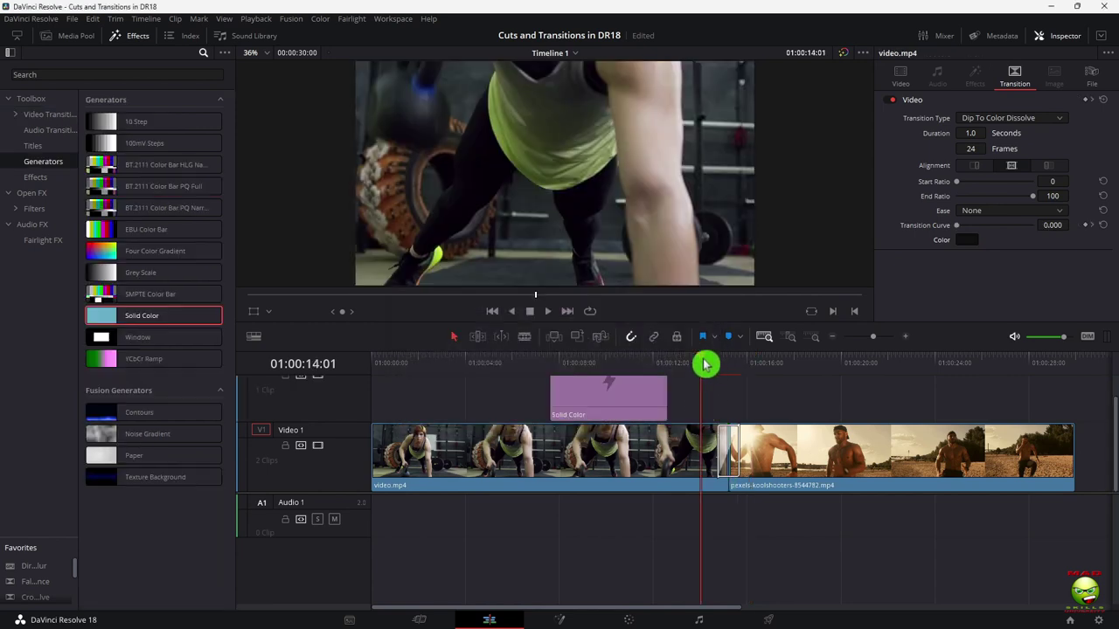
left_click_drag(704, 365, 712, 358)
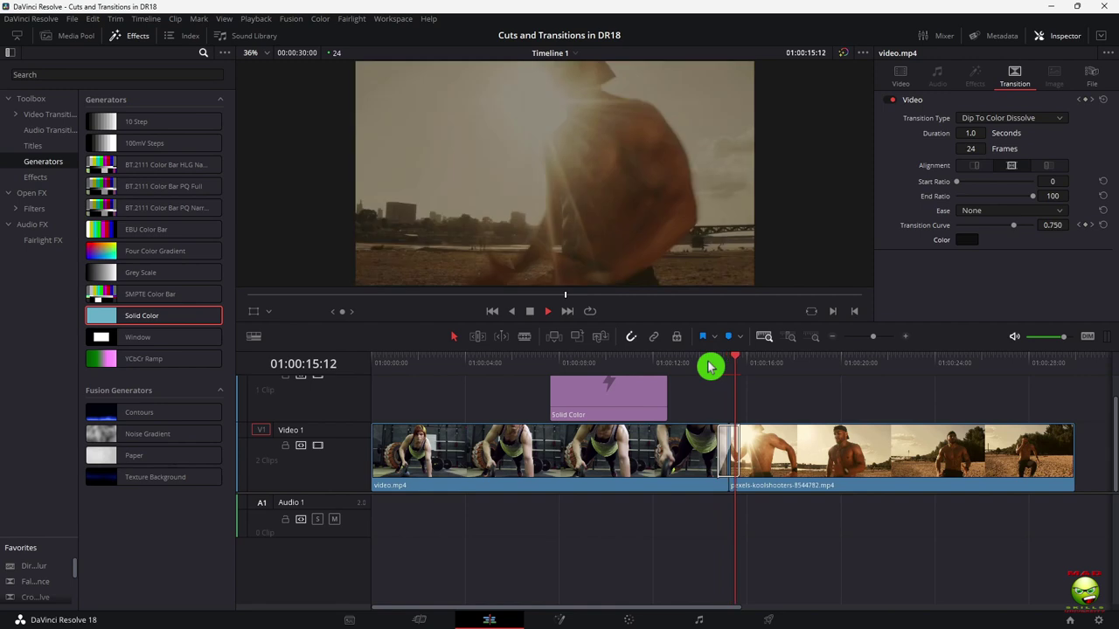
key("space")
Move the Solid Color clip so it ends at the cut, and keyframe its opacity at 0 at its first frame, 01:00:10:06.
left_click_drag(638, 400, 682, 382)
left_click(675, 365)
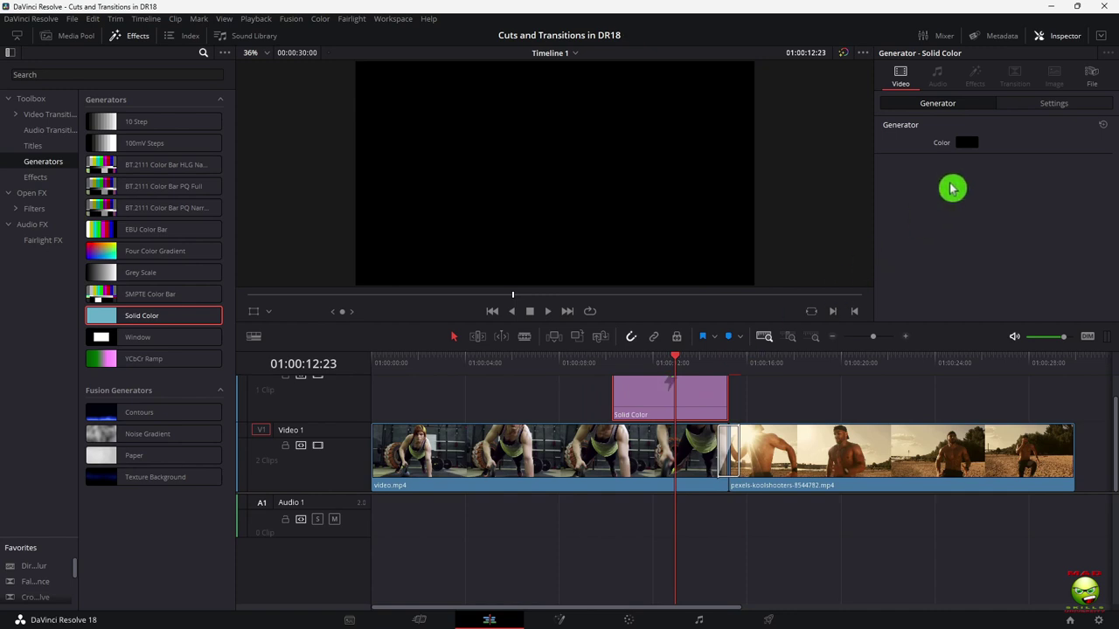
left_click(1046, 104)
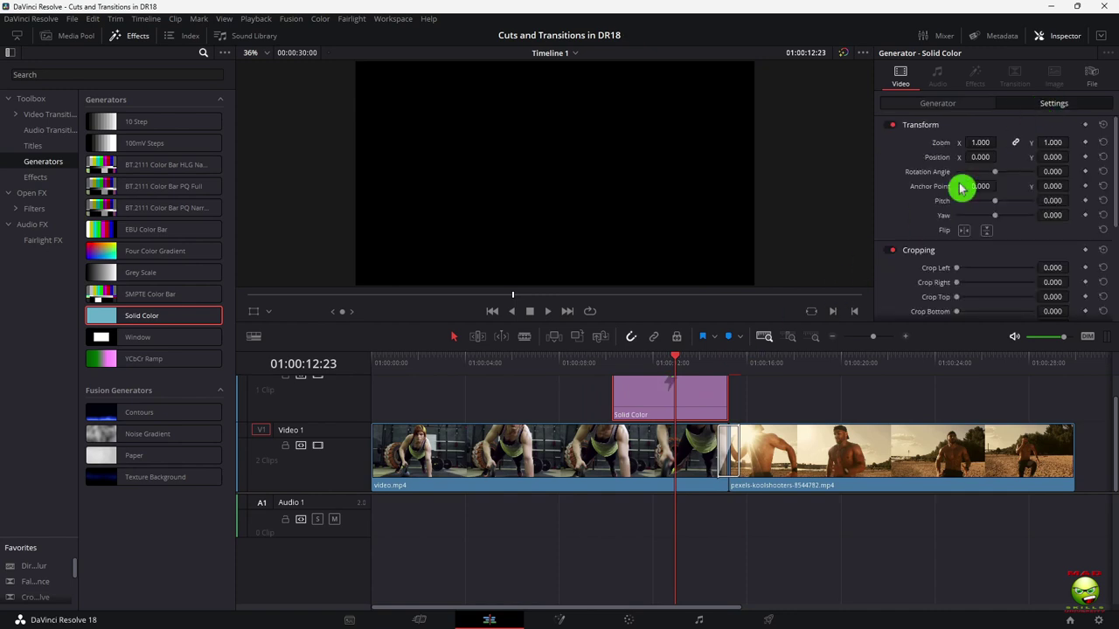
left_click_drag(675, 361, 619, 362)
scroll(1061, 211, "down", 5)
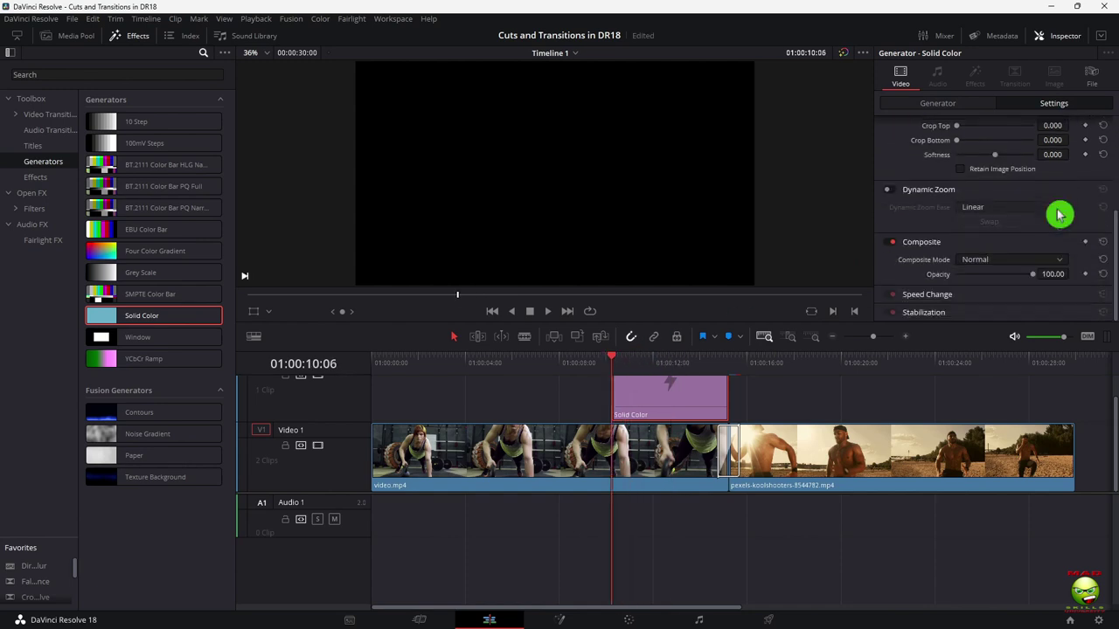
left_click_drag(984, 280, 931, 280)
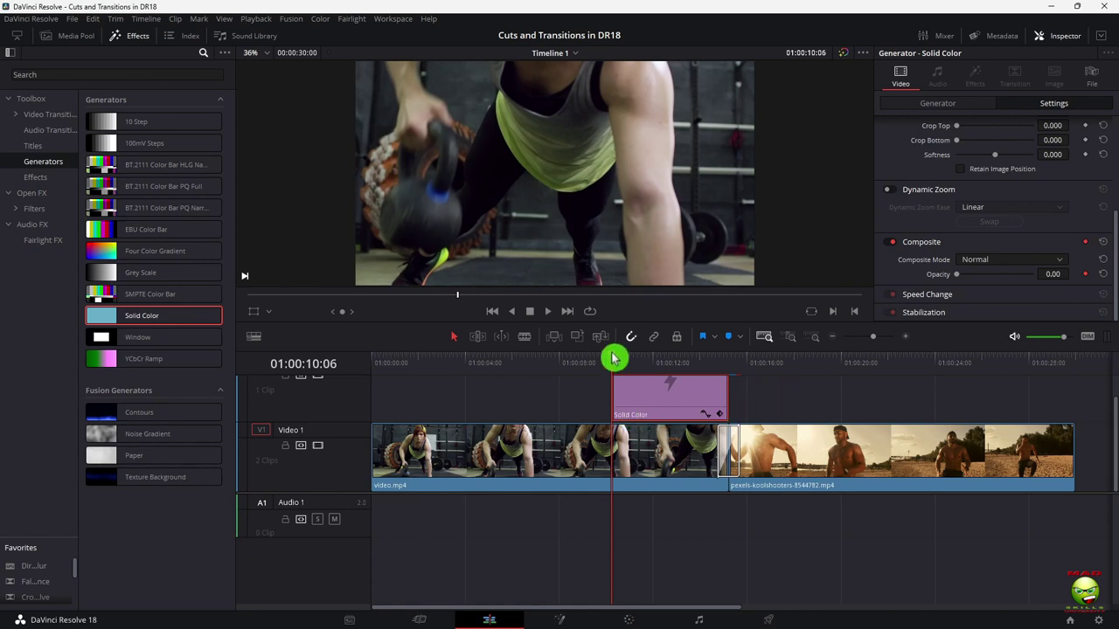
Keyframe the Solid Color clip's opacity at 100 near its end, at 01:00:15:03.
left_click_drag(617, 361, 723, 358)
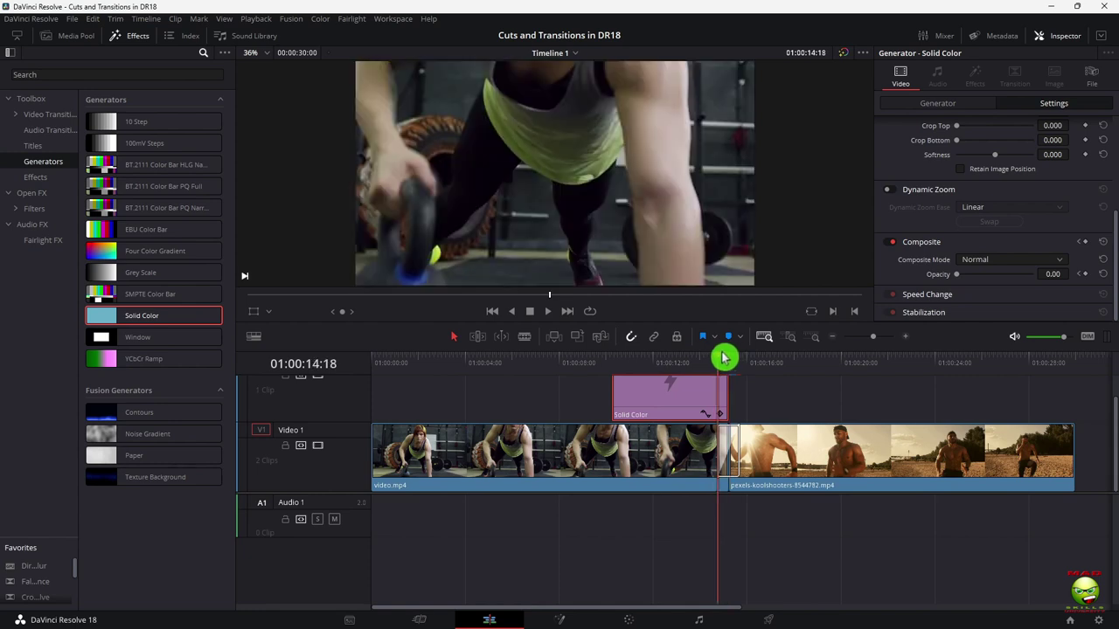
key("Right")
key("Right")
key("Right")
key("Right")
left_click_drag(1027, 278, 1036, 278)
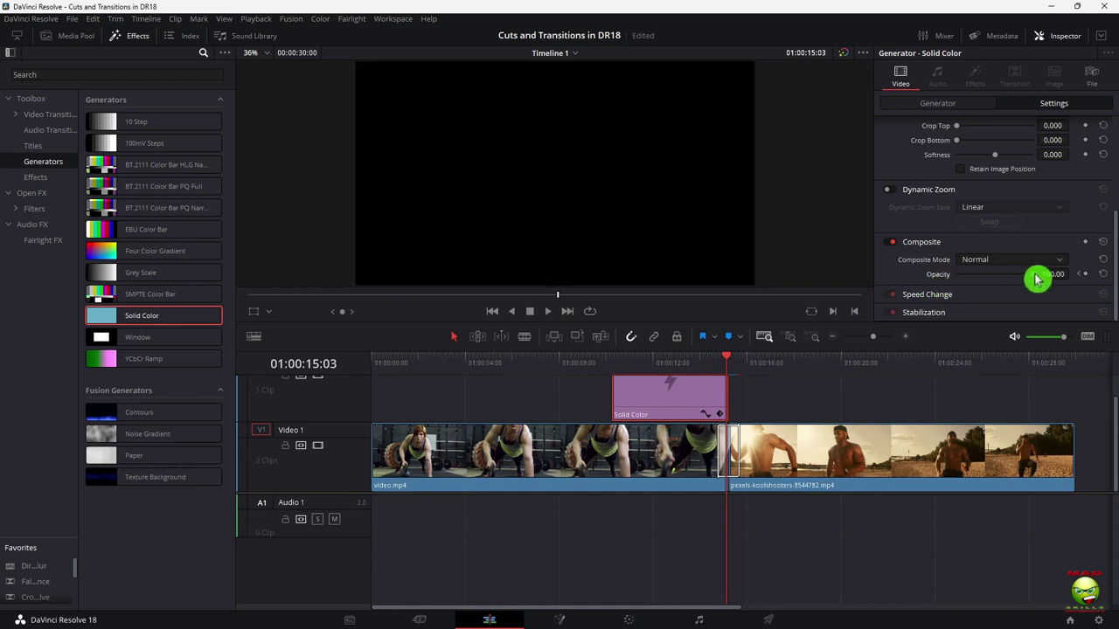
Play the Solid Color fade to black from its start through the cut to the beach clip.
left_click(617, 357)
key("space")
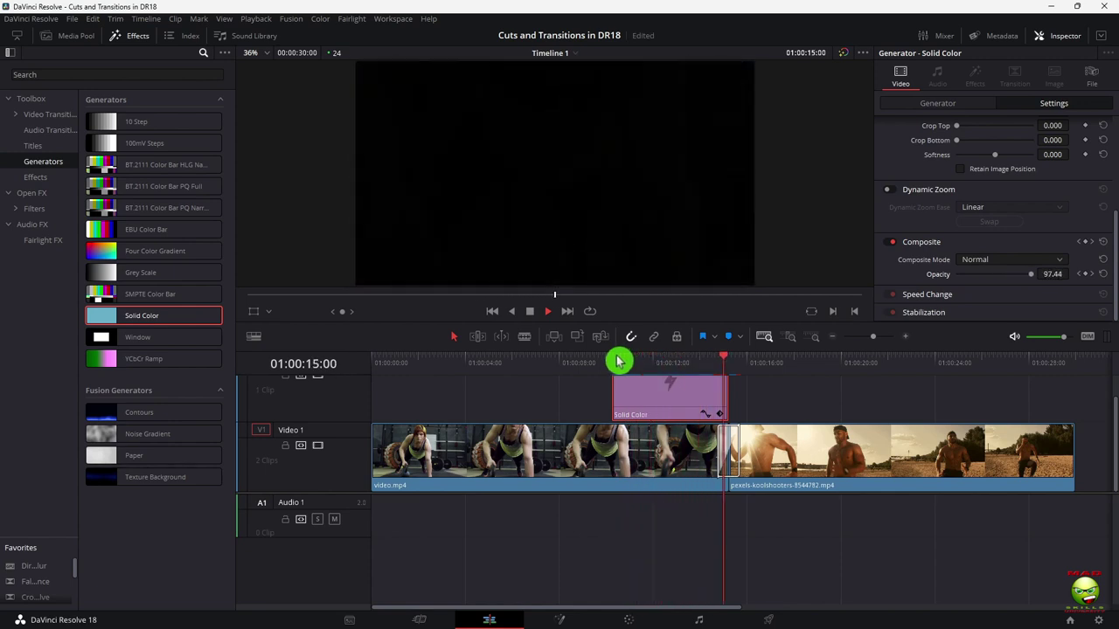
key("space")
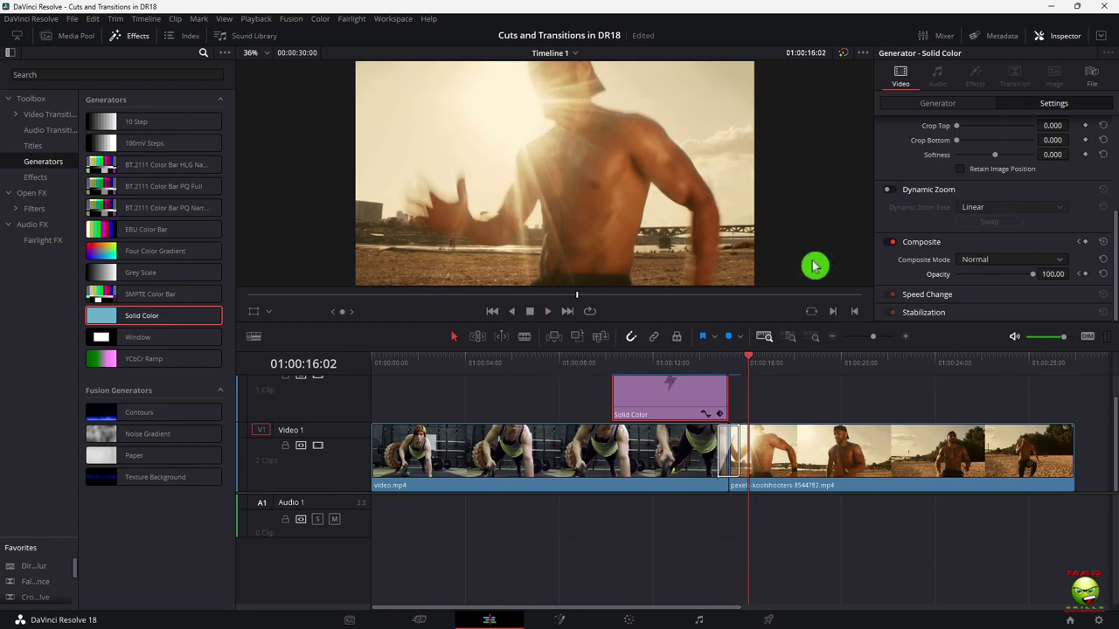
Set the Solid Color generator's color to white and play the fade from the start of the generator clip.
left_click(940, 105)
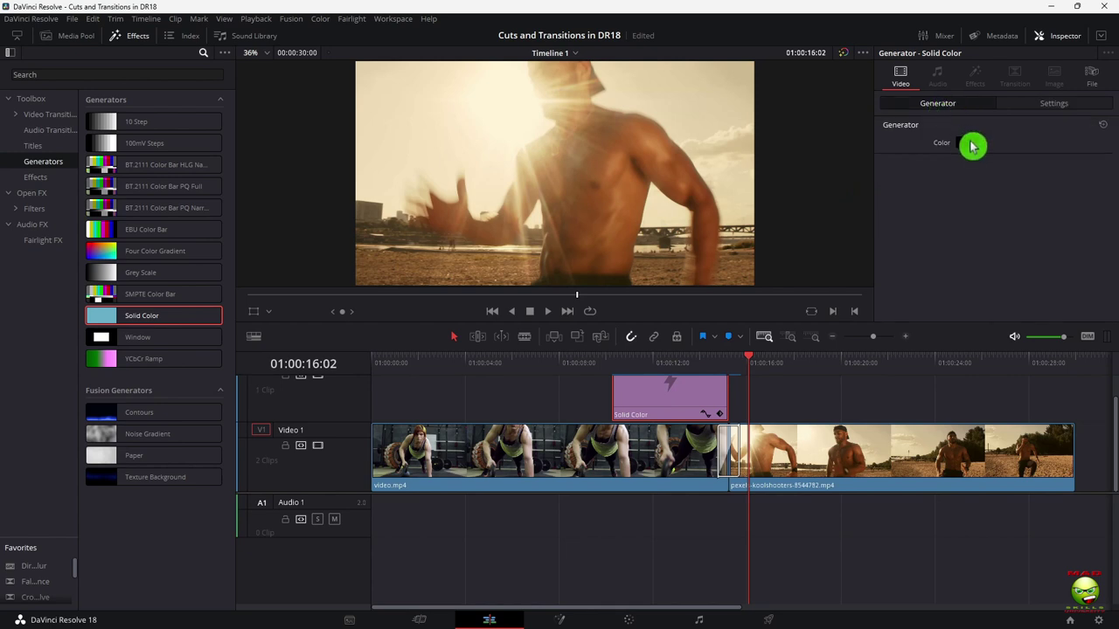
left_click(970, 145)
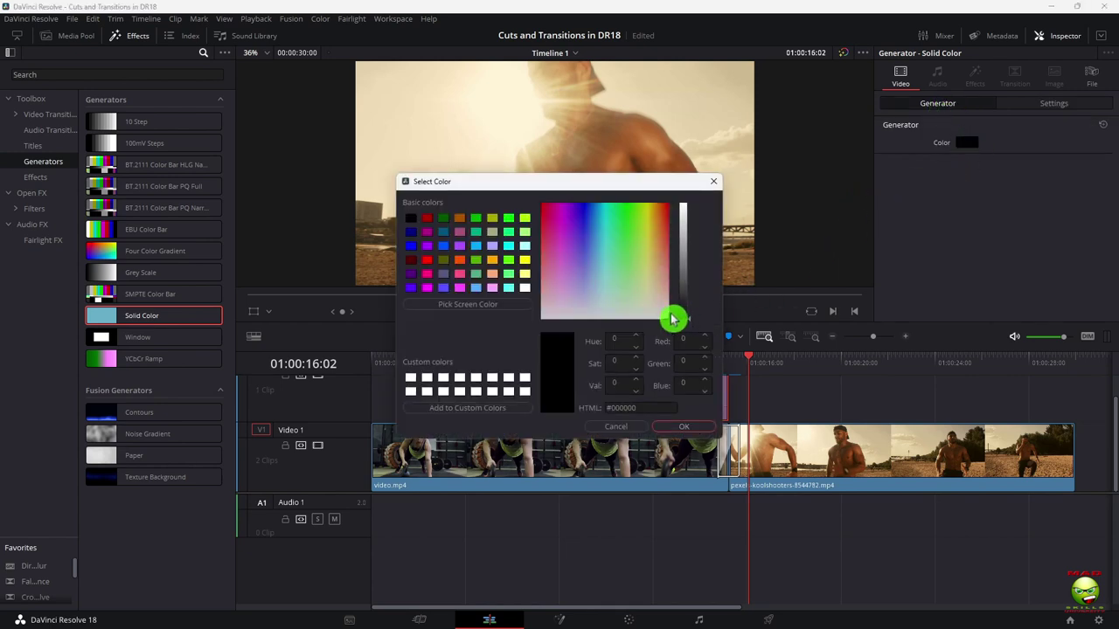
left_click(525, 287)
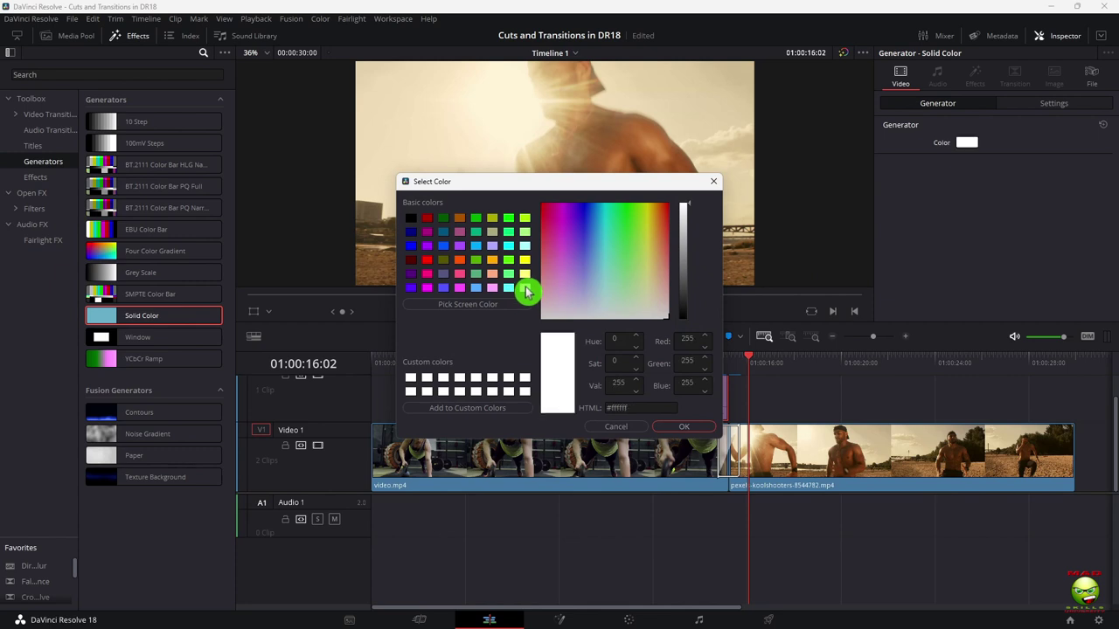
left_click(681, 429)
left_click(612, 362)
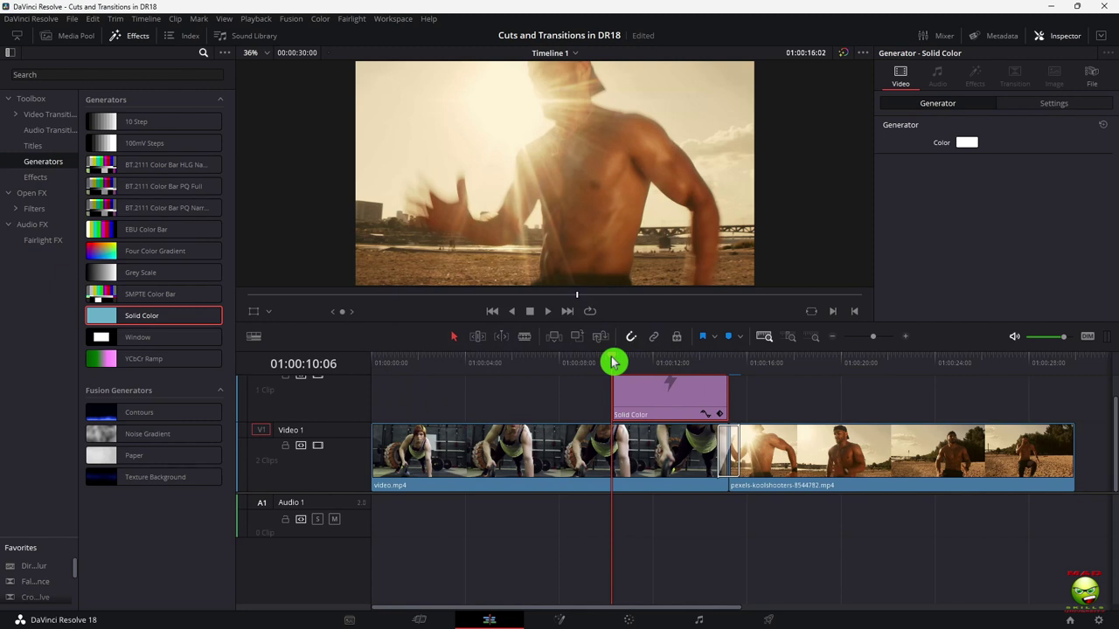
key("space")
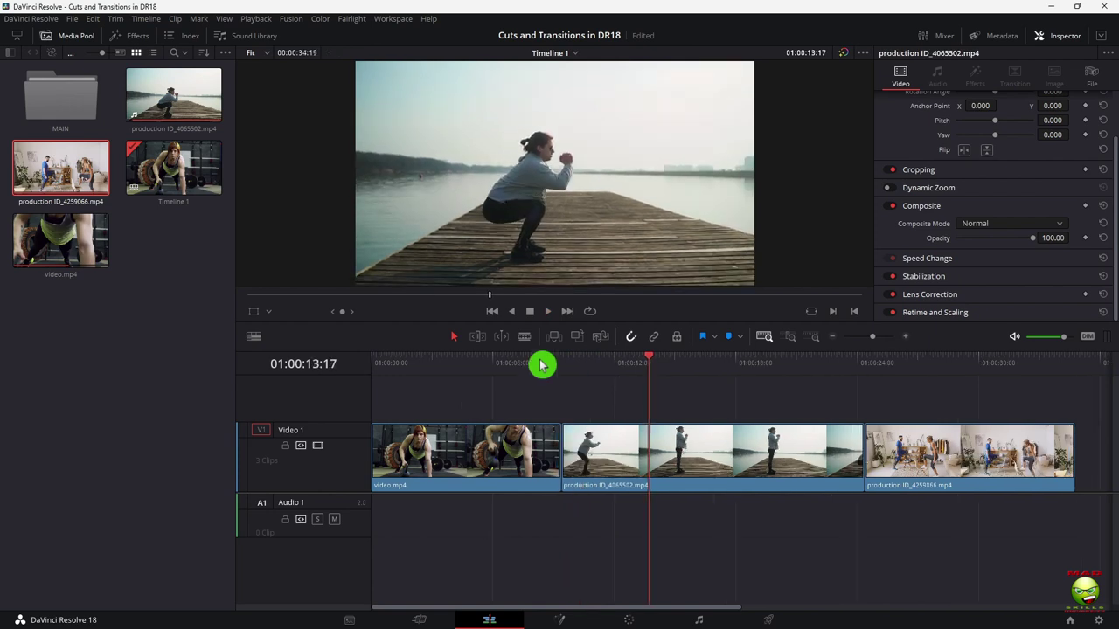
Split production ID_4065502.mp4 at 01:00:13:17, delete the part after the split and close the gap before production ID_4259066.mp4.
key("ctrl+b")
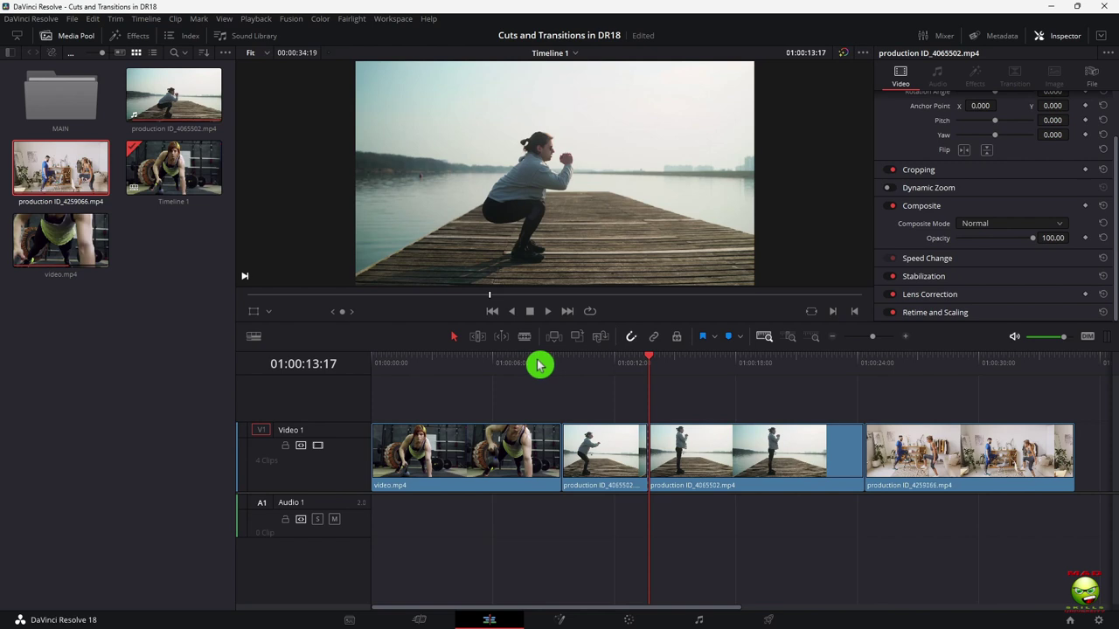
key("BackSpace")
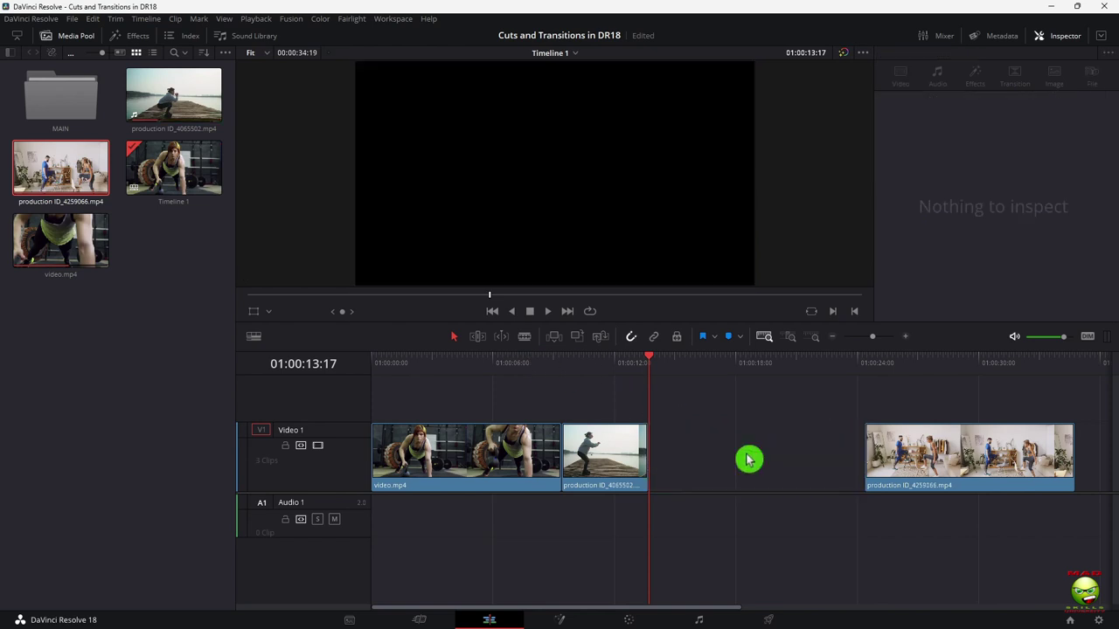
left_click(749, 458)
key("BackSpace")
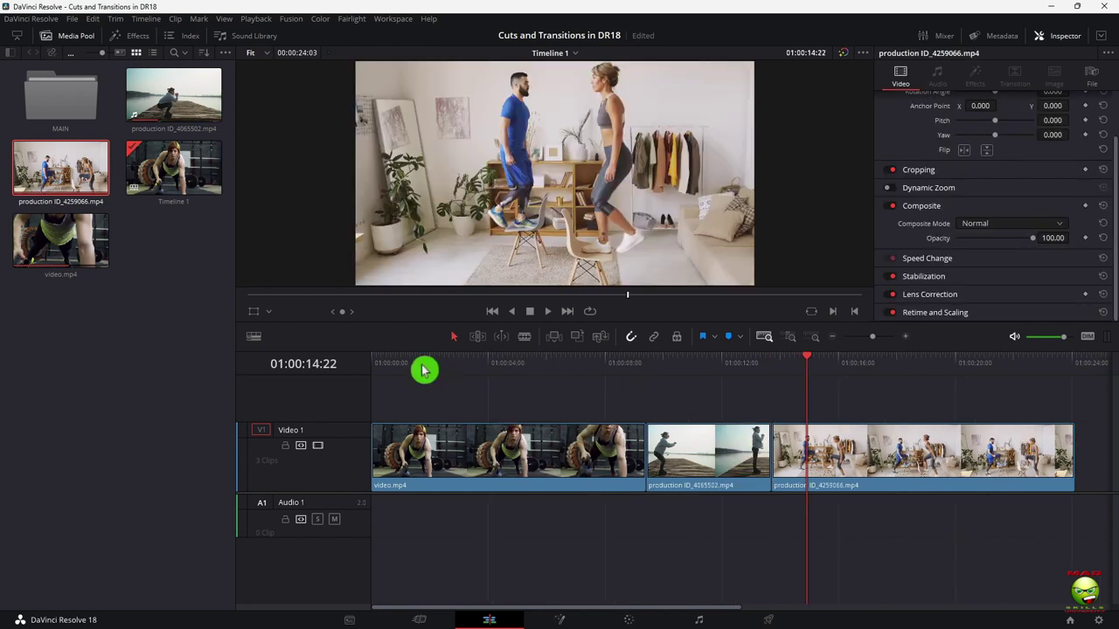
left_click(537, 364)
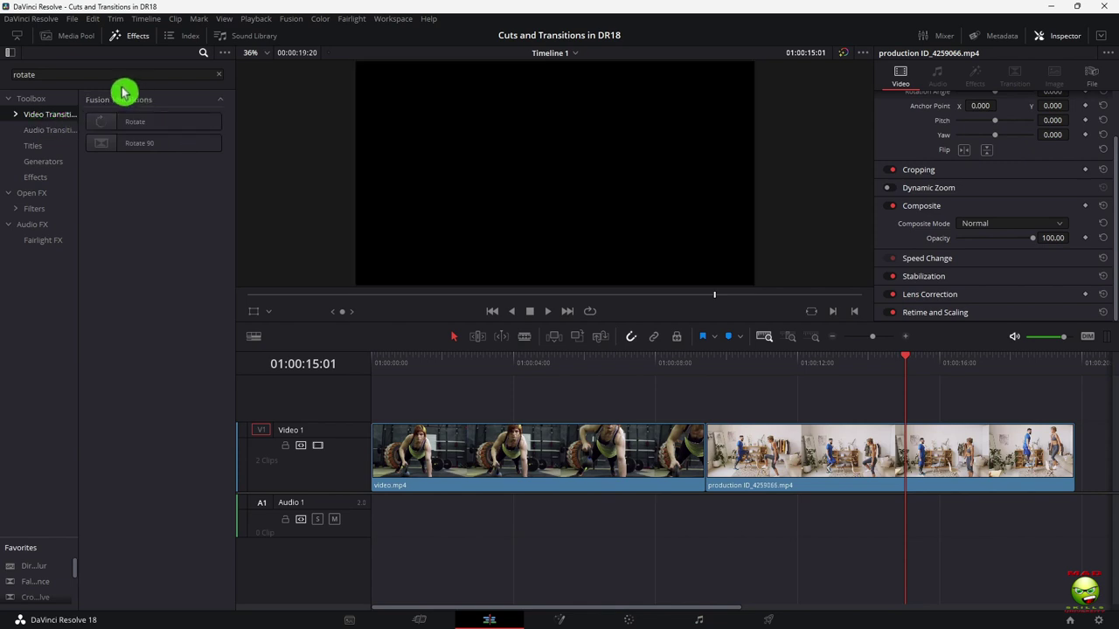
Clear the effects search and apply the Fusion Rotate transition at the cut between video.mp4 and production ID_4259066.mp4.
double_click(99, 74)
key("BackSpace")
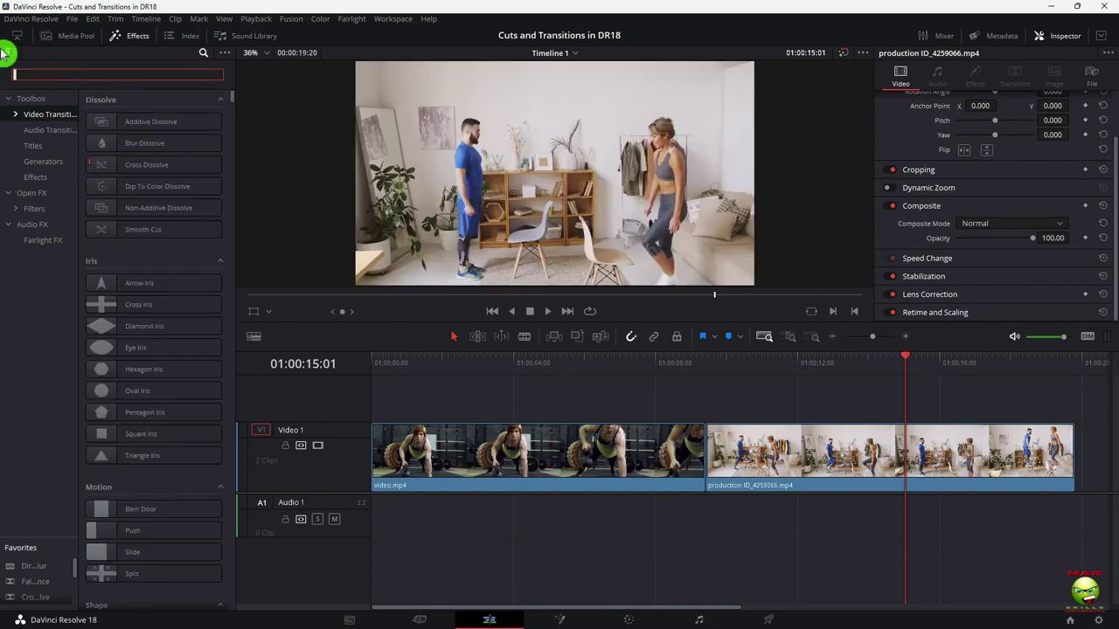
scroll(175, 422, "down", 5)
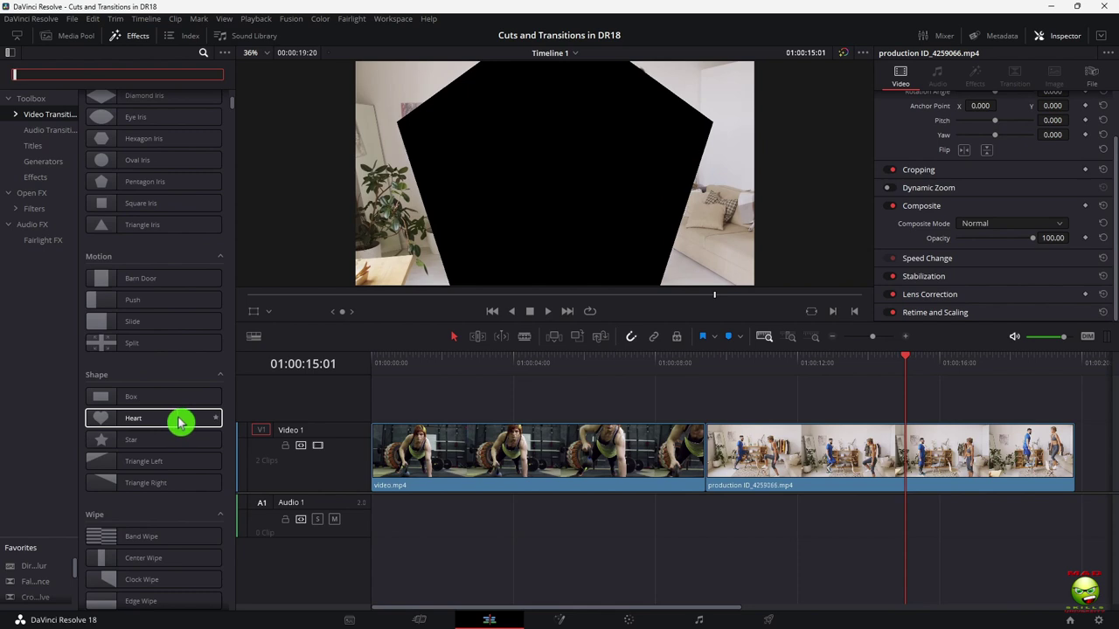
scroll(179, 422, "down", 9)
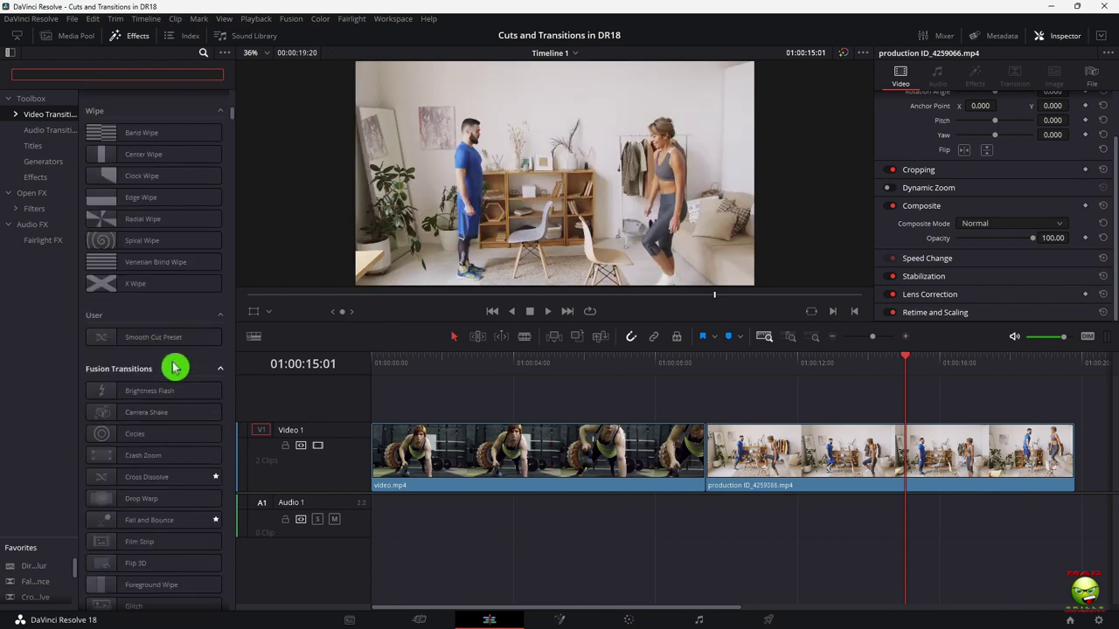
scroll(163, 382, "down", 4)
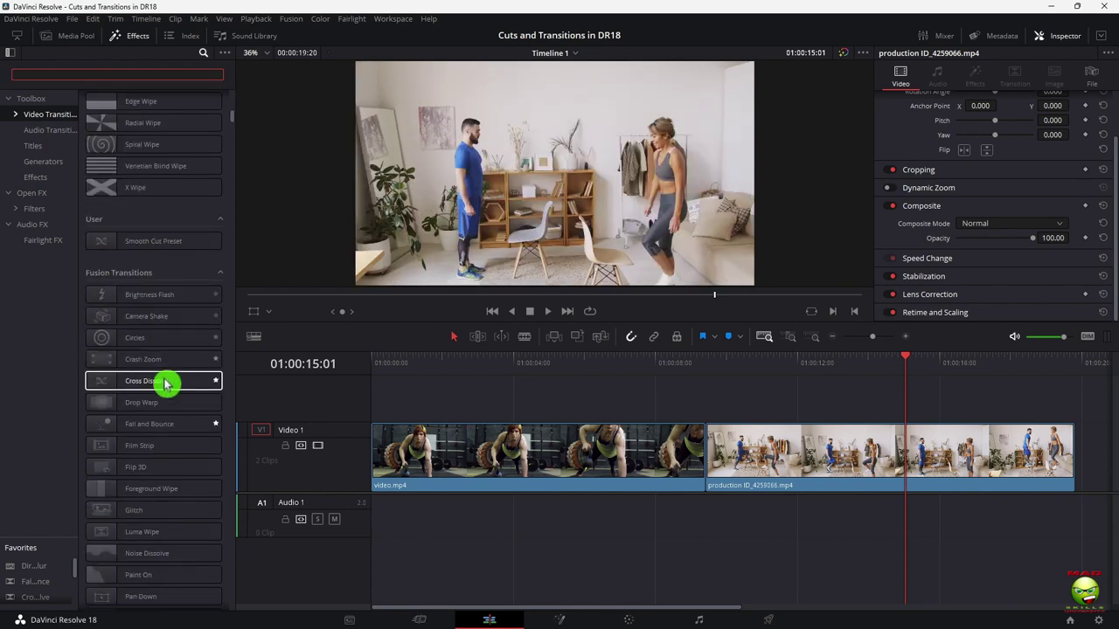
scroll(182, 387, "down", 4)
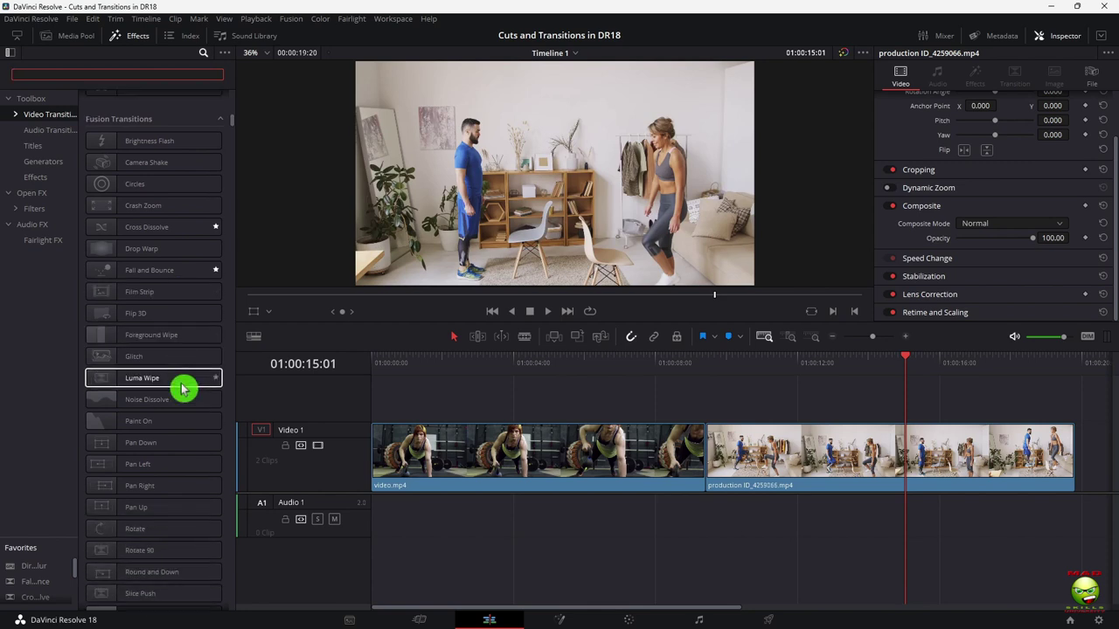
left_click_drag(120, 491, 709, 460)
key("t")
left_click(711, 450)
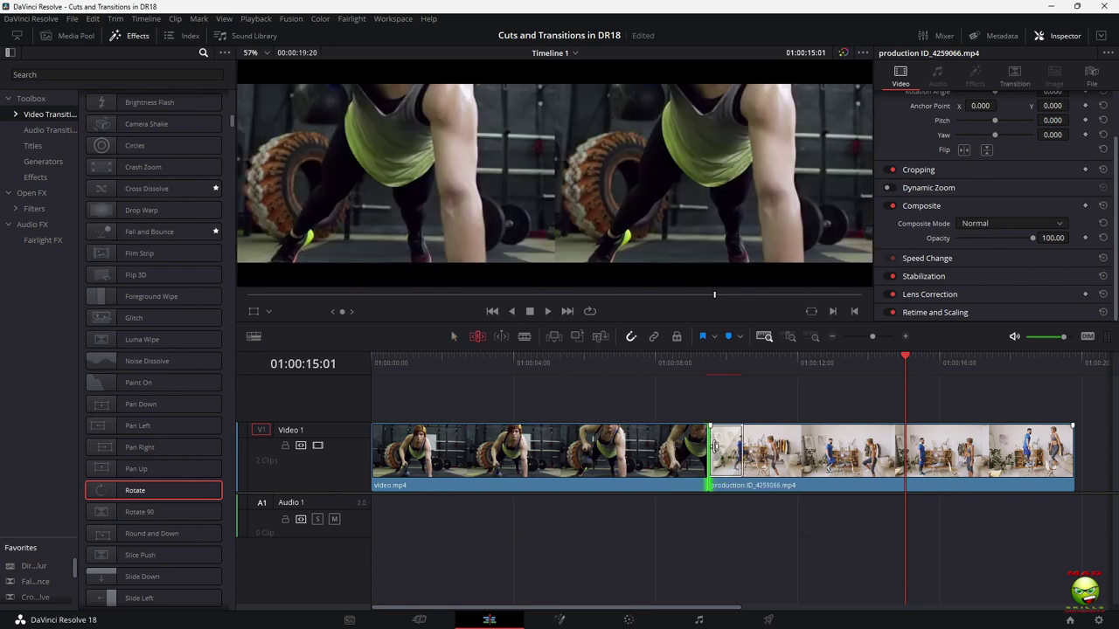
Center the Rotate transition on the cut between video.mp4 and production ID_4259066.mp4 and play through it.
left_click(1018, 83)
left_click(1016, 150)
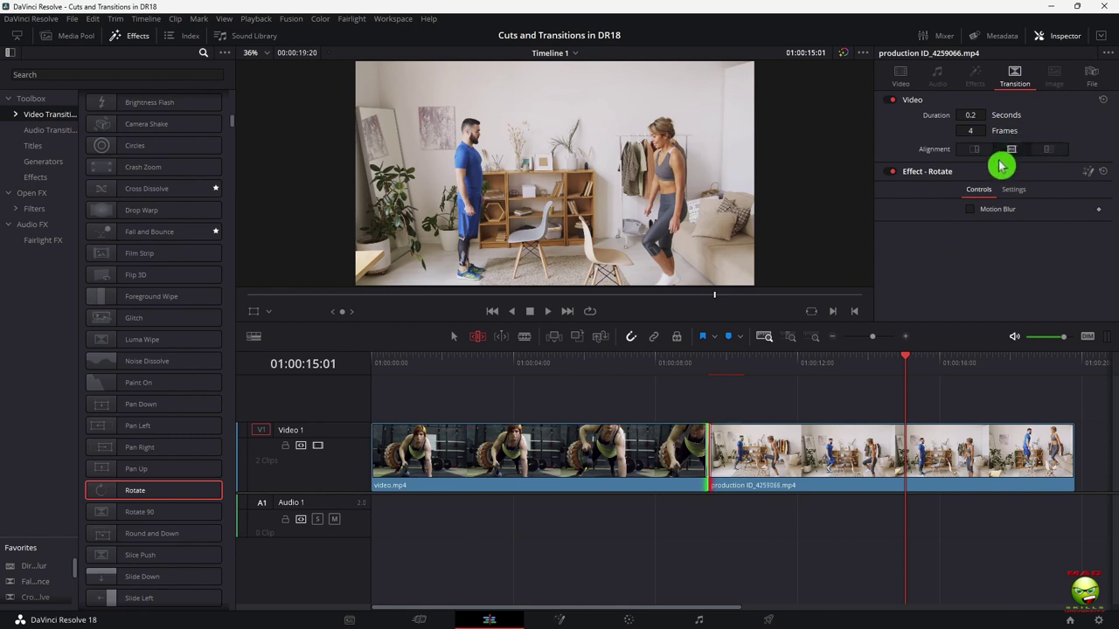
left_click(686, 373)
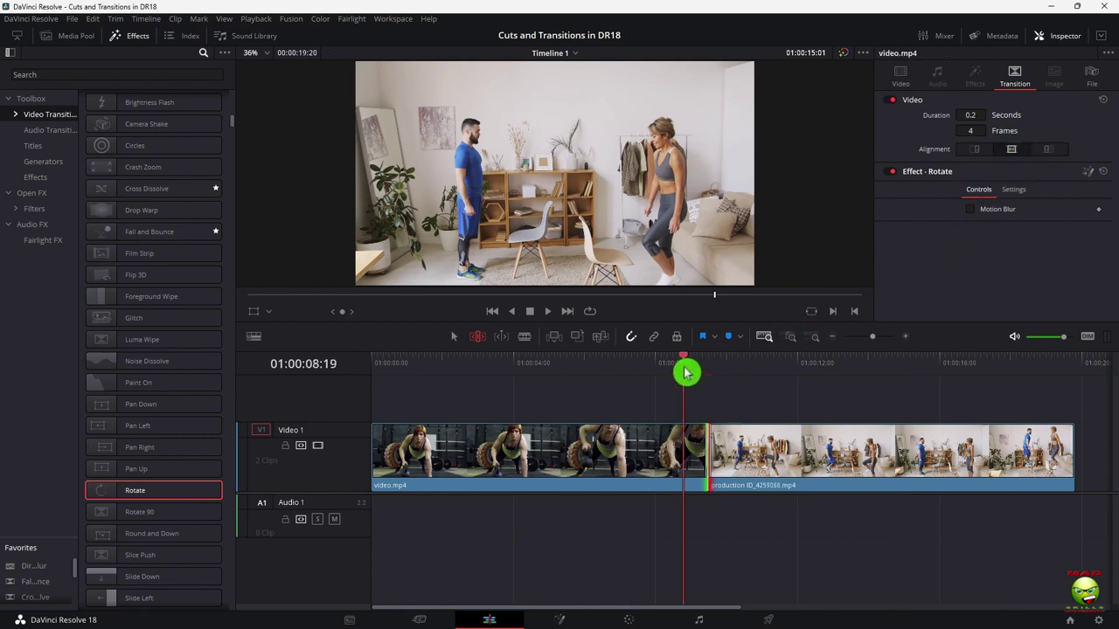
key("space")
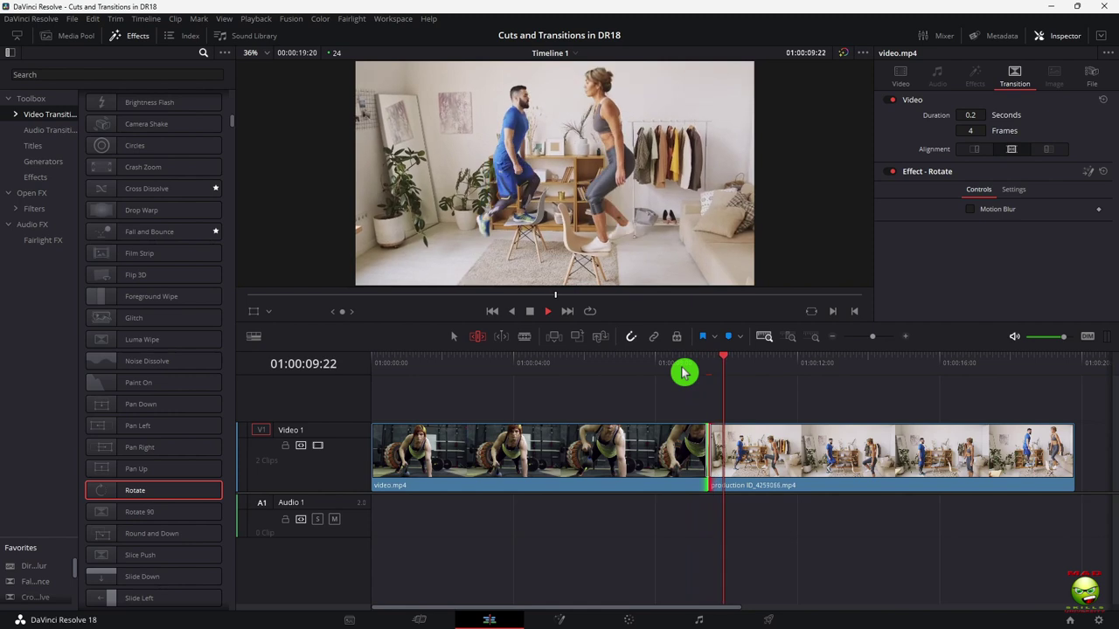
key("space")
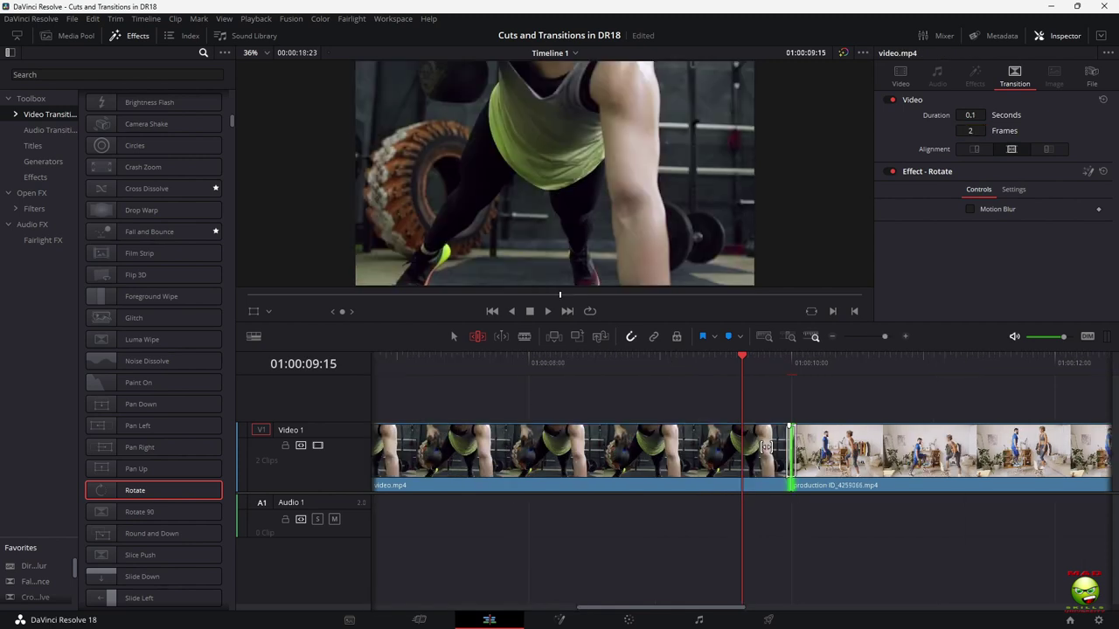
Lengthen the Rotate transition to 1.3 seconds (30 frames) and play through the cut.
left_click_drag(766, 446, 863, 467)
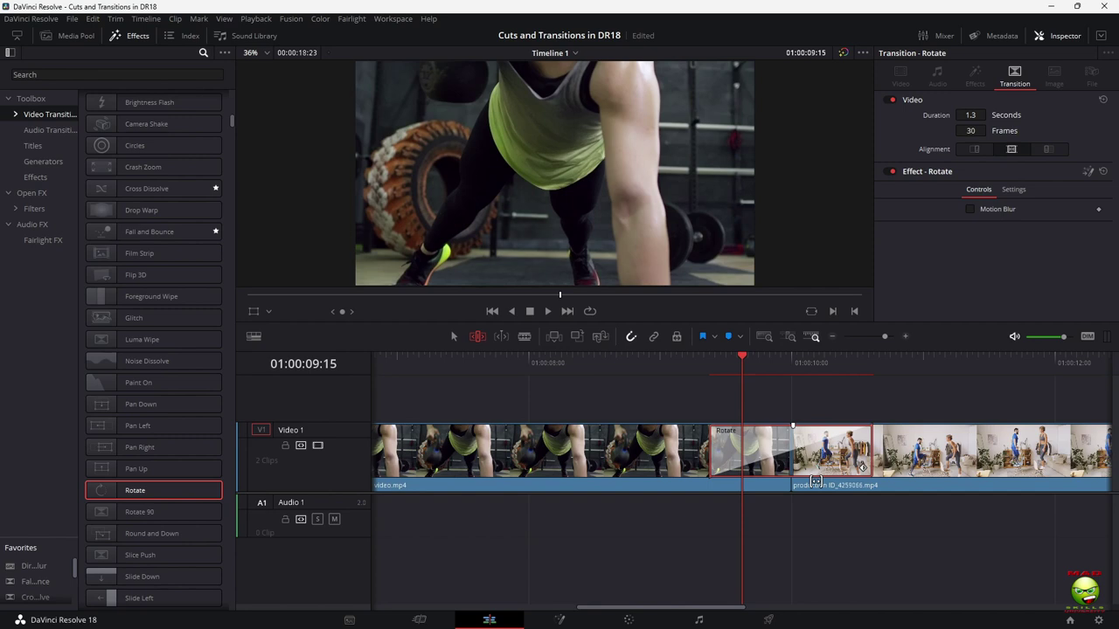
key("space")
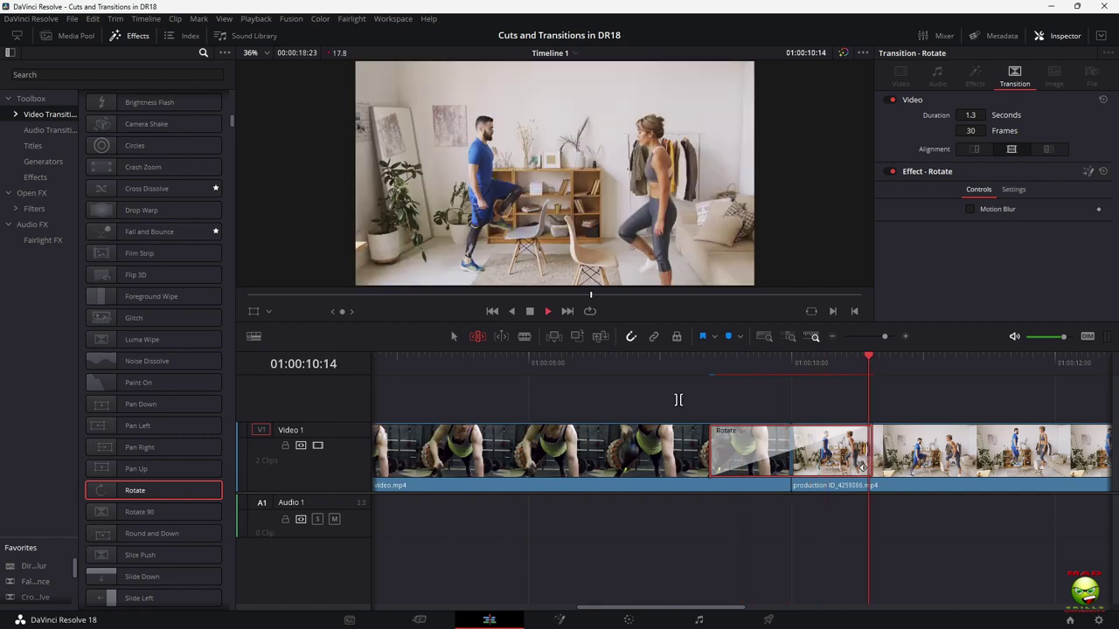
Replace the Rotate transition with the Fusion Brightness Flash transition and play through it.
left_click(204, 106)
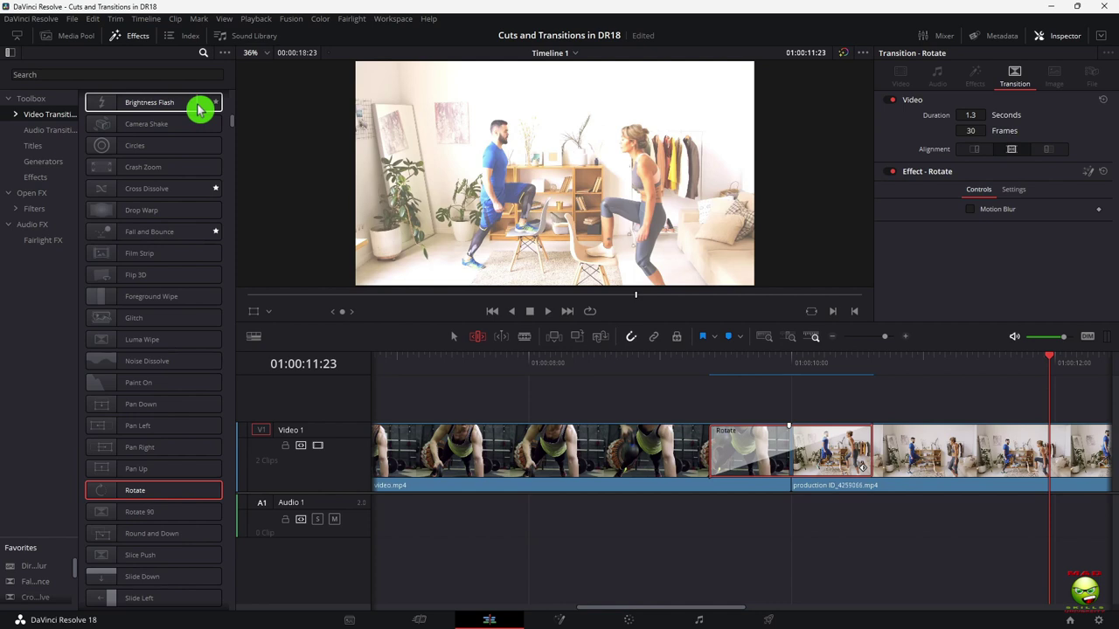
left_click_drag(197, 109, 824, 479)
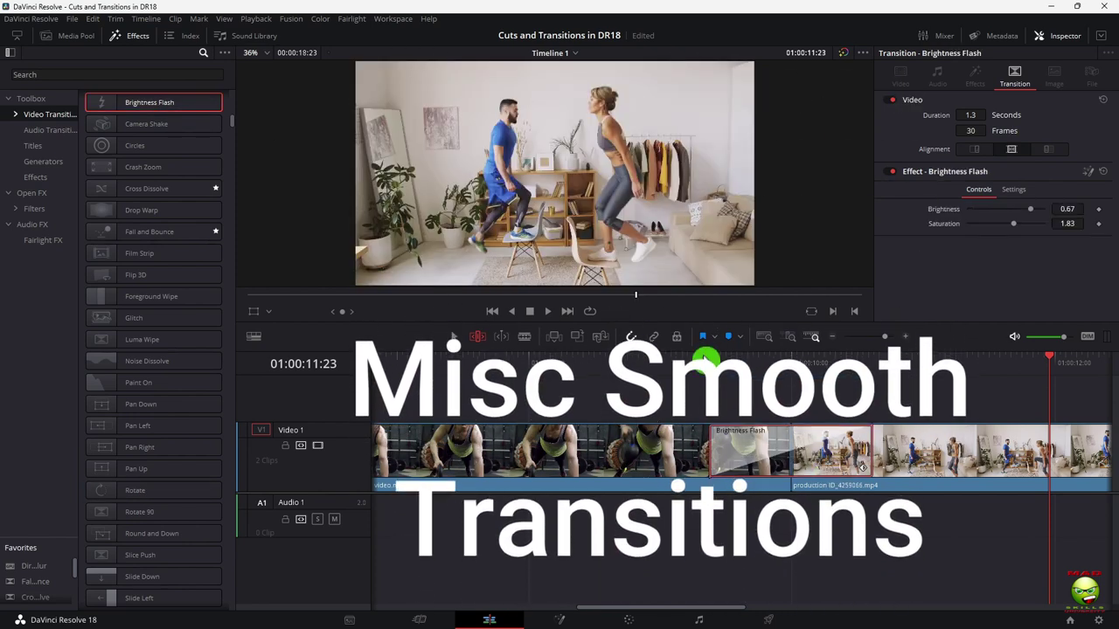
left_click(708, 360)
key("space")
key("space")
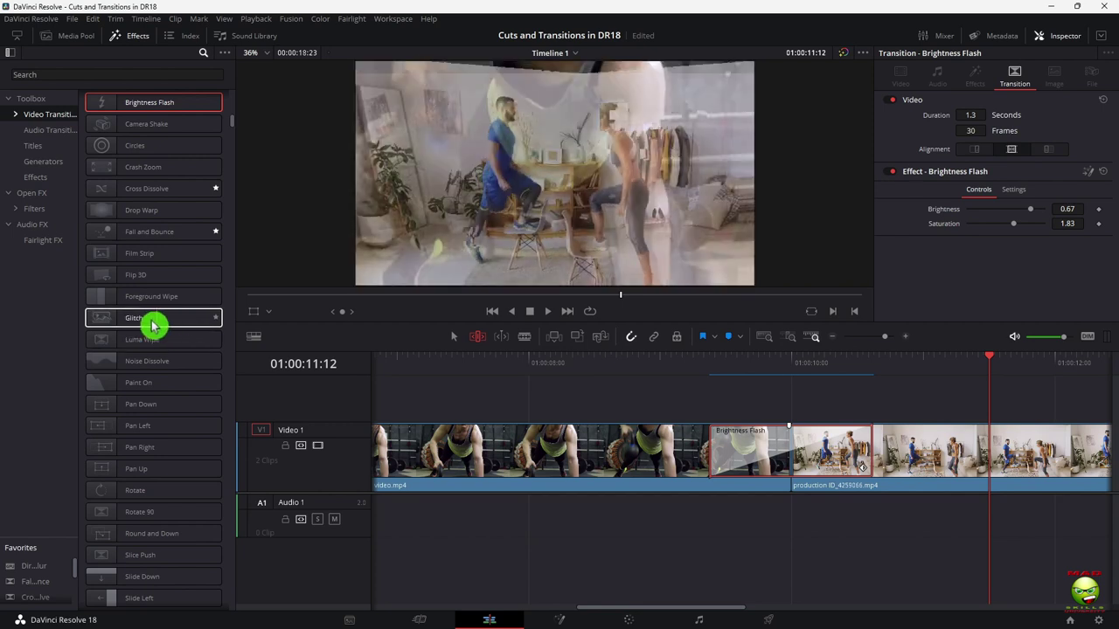
Replace the Brightness Flash transition at the cut with the Fusion Glitch transition.
left_click_drag(192, 325, 797, 456)
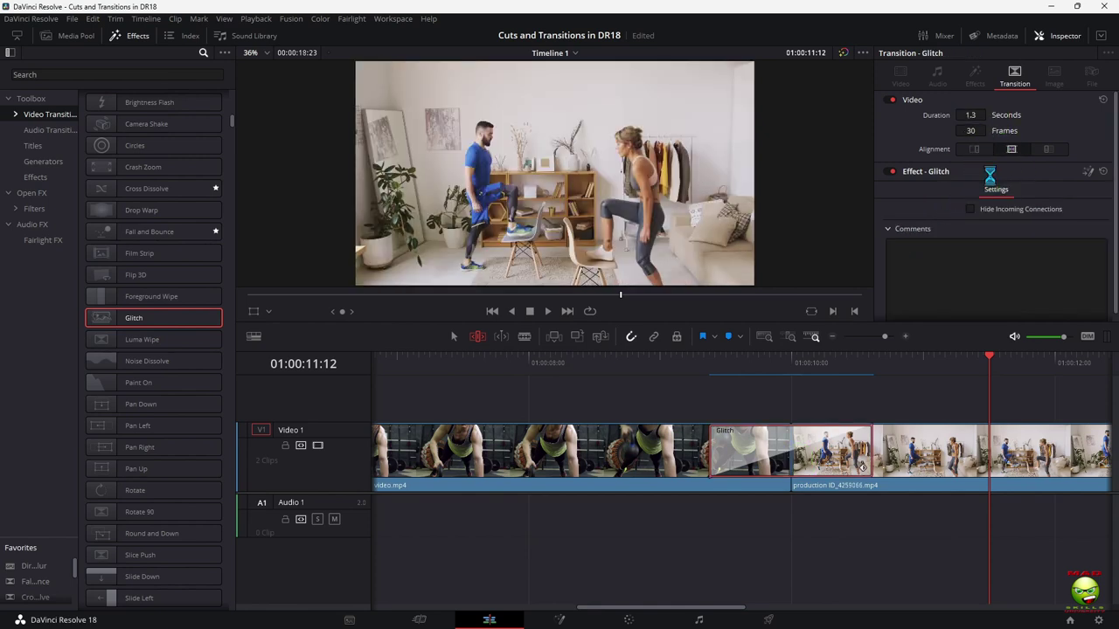
scroll(178, 437, "up", 4)
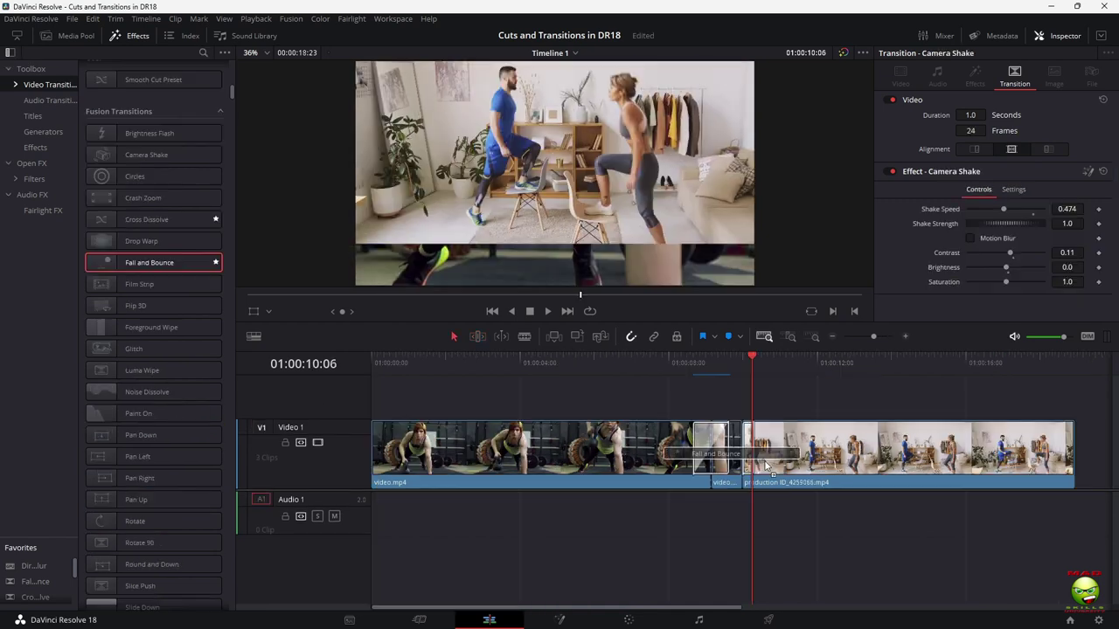
Apply Fall and Bounce at the start of production ID_4259066.mp4 and place Boom.mp3 beneath it on Audio 1.
left_click_drag(166, 262, 757, 466)
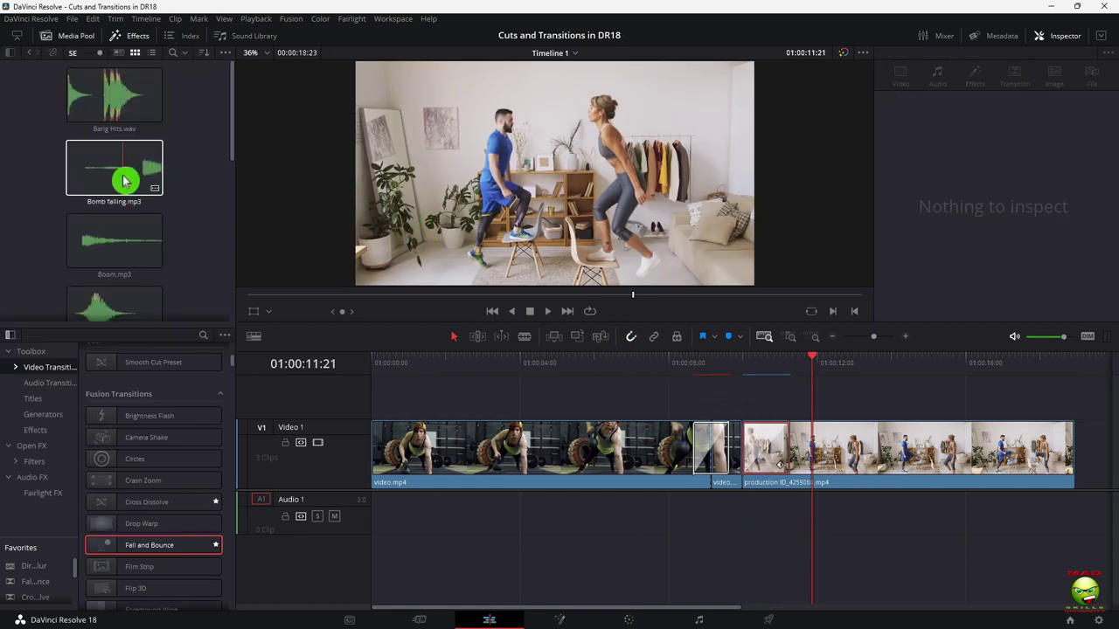
left_click_drag(122, 253, 733, 511)
Play the Fall and Bounce transition together with the Boom.mp3 sound effect.
left_click(744, 361)
key("space")
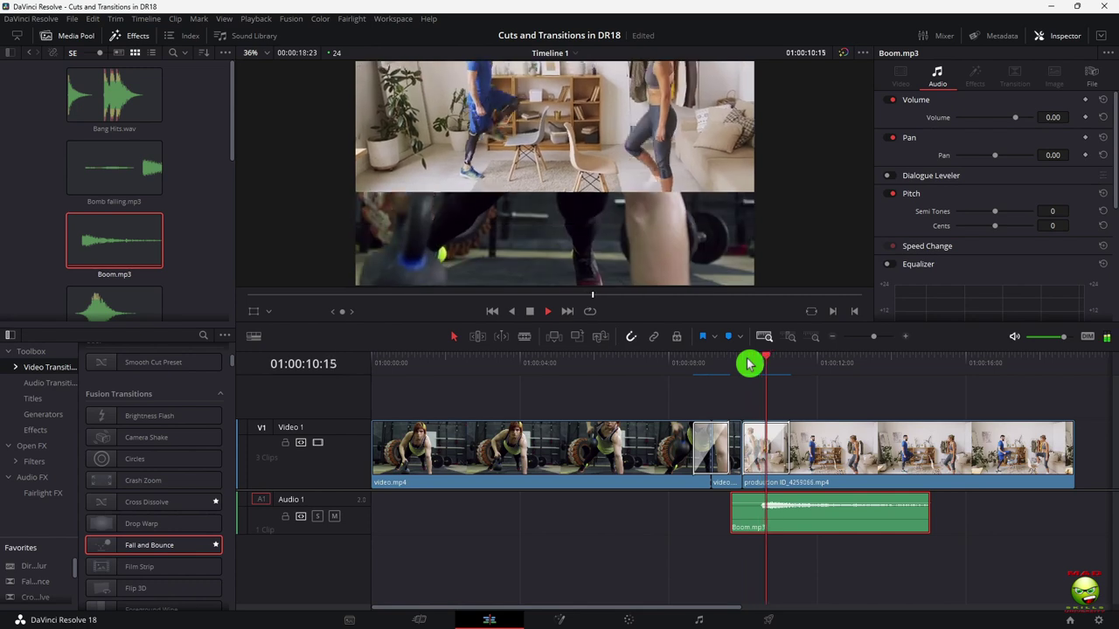
key("space")
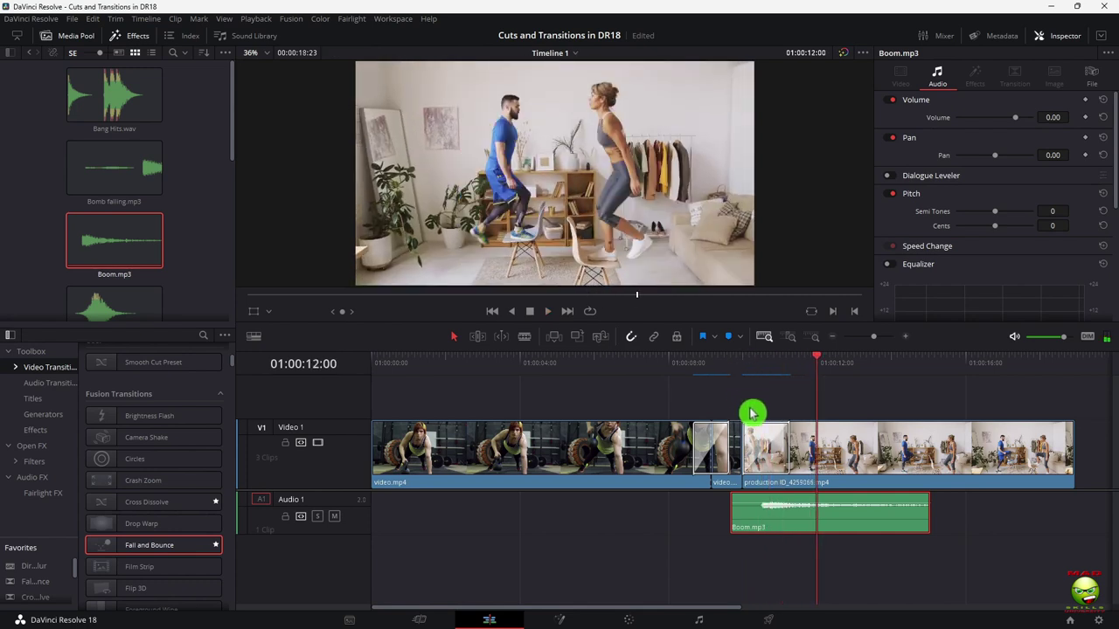
Split production ID_4259066.mp4 at 01:00:11:07, where the Fall and Bounce transition ends.
left_click(826, 450)
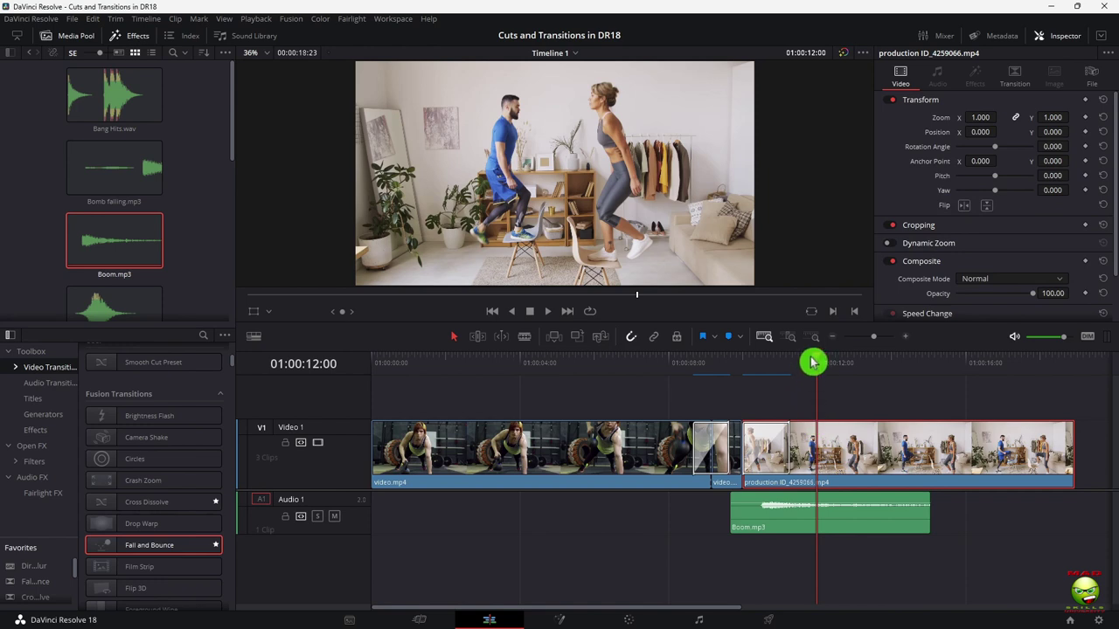
left_click_drag(813, 362, 798, 365)
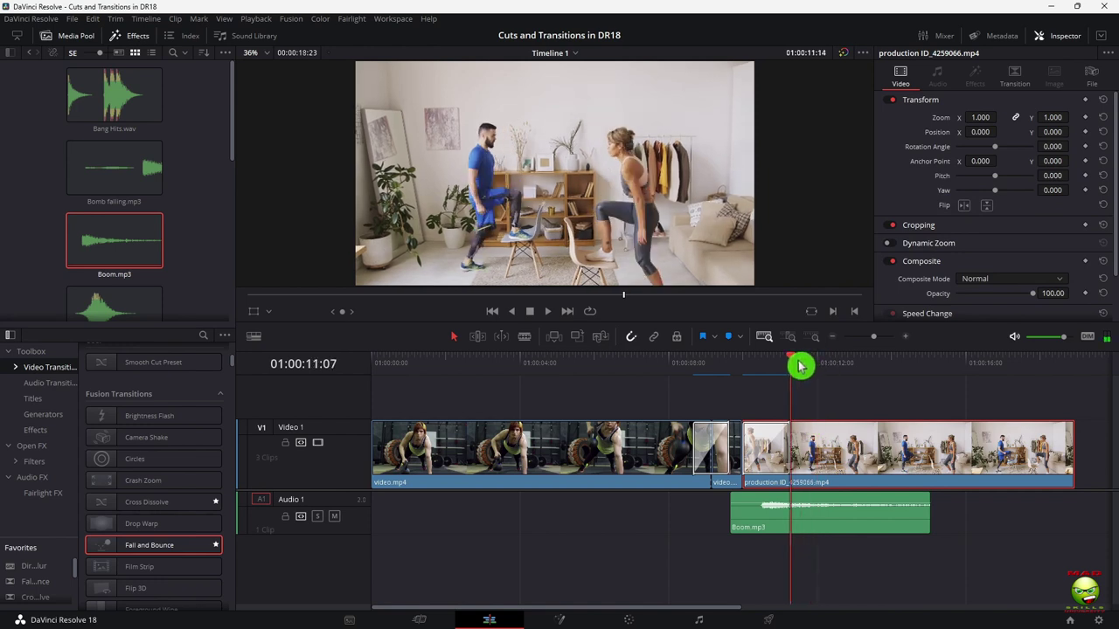
key("ctrl+b")
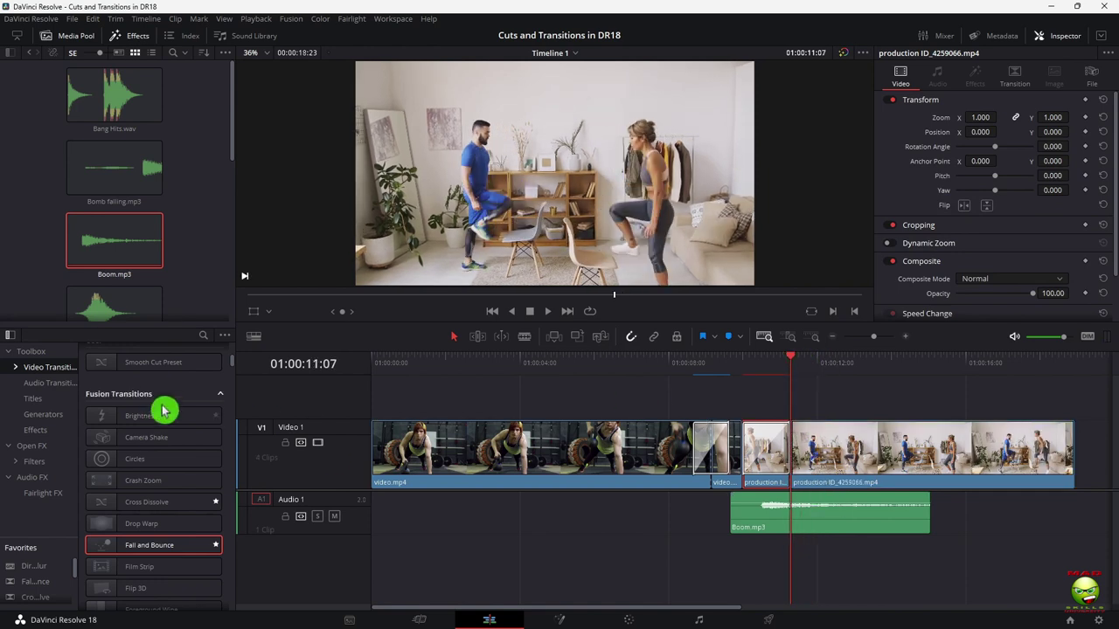
Try to apply the Camera Shake transition at the new split in production ID_4259066.mp4 and play through the transitions.
left_click(105, 35)
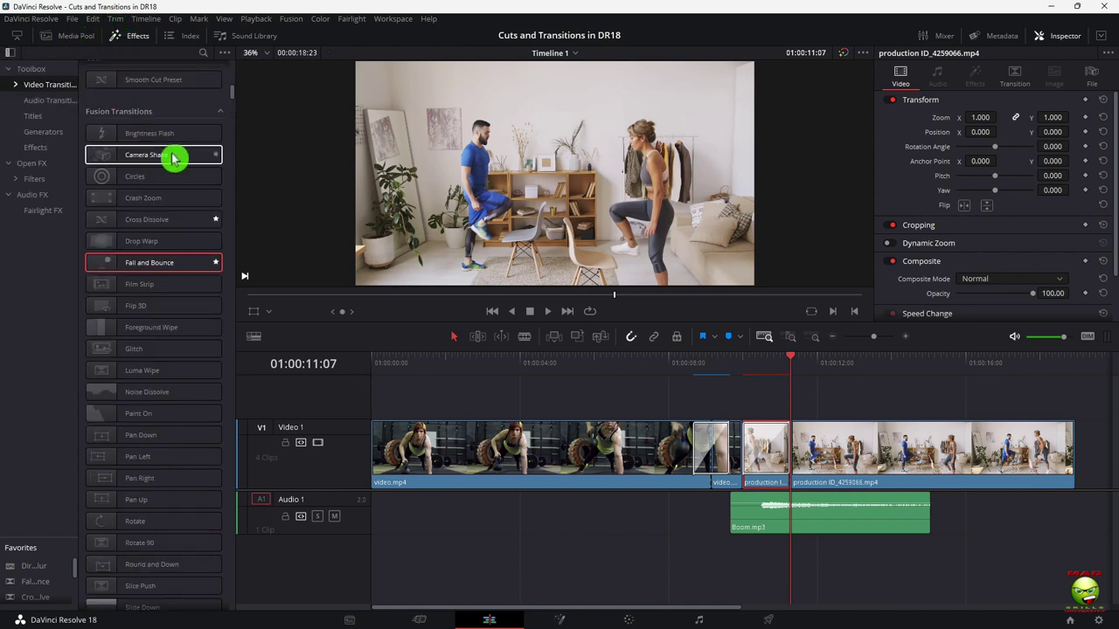
left_click_drag(157, 160, 788, 477)
left_click(707, 368)
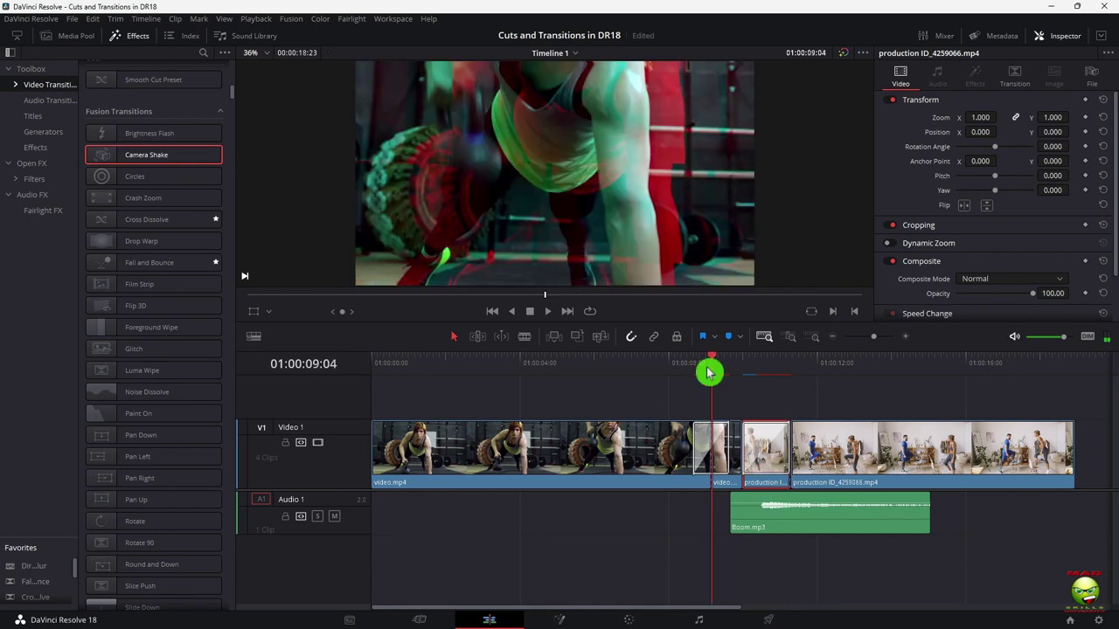
key("space")
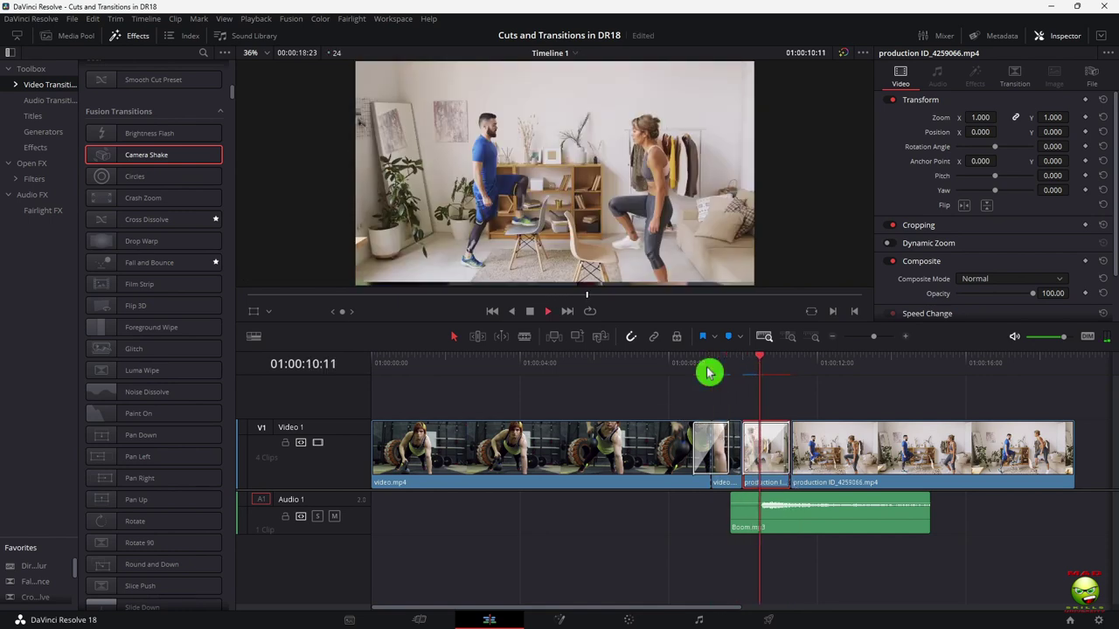
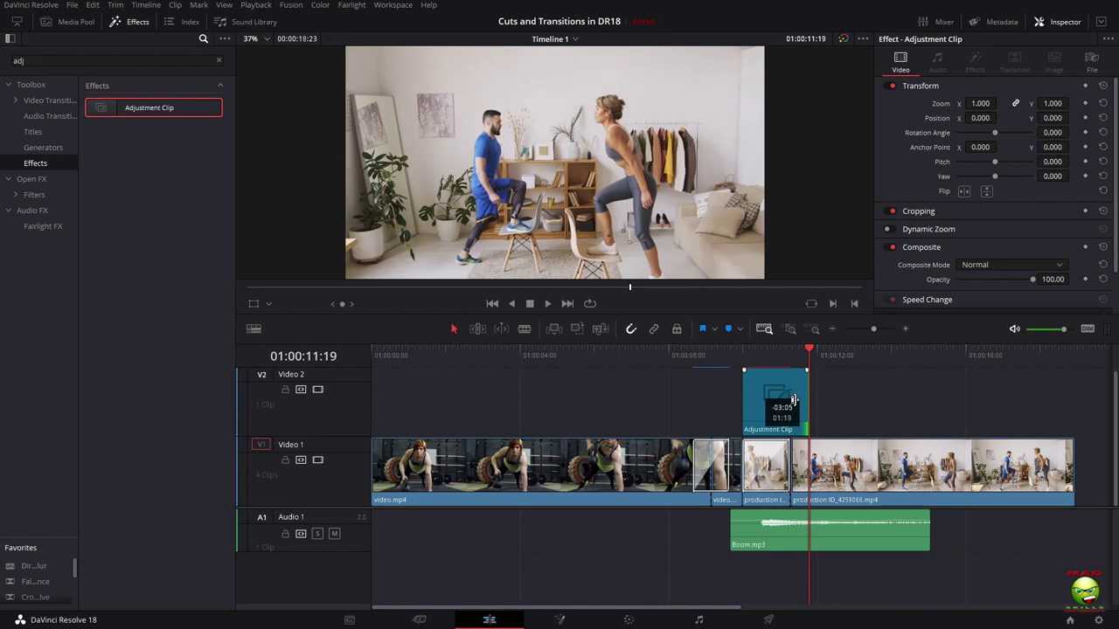
Trim the end of the Adjustment Clip to the split in the clip below and apply the Digital Glitch effect to it.
left_click_drag(798, 399, 789, 399)
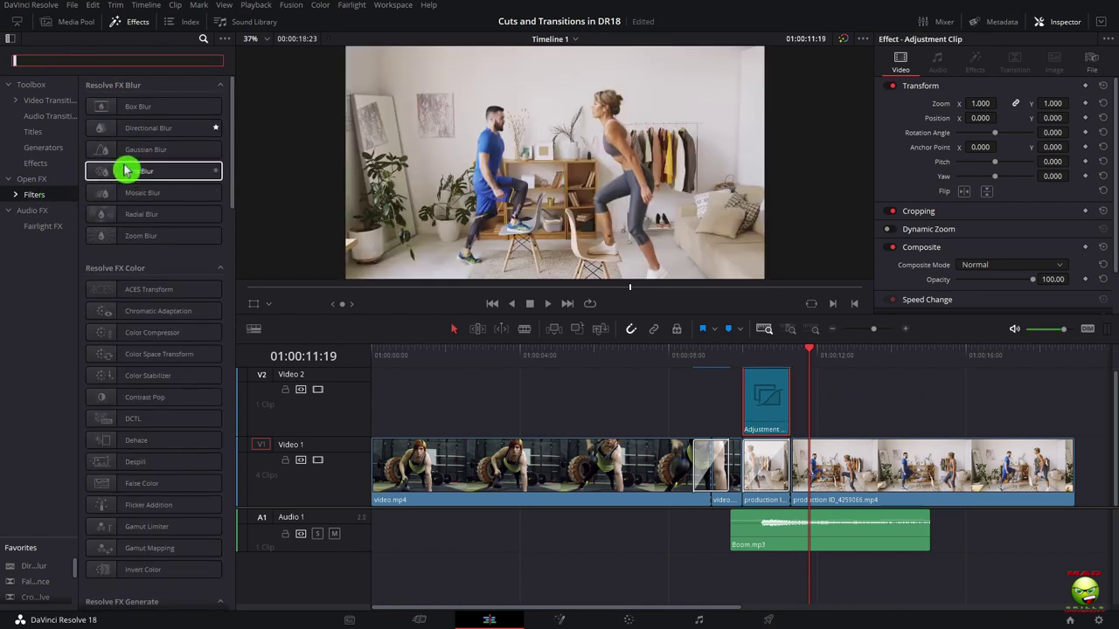
left_click(56, 166)
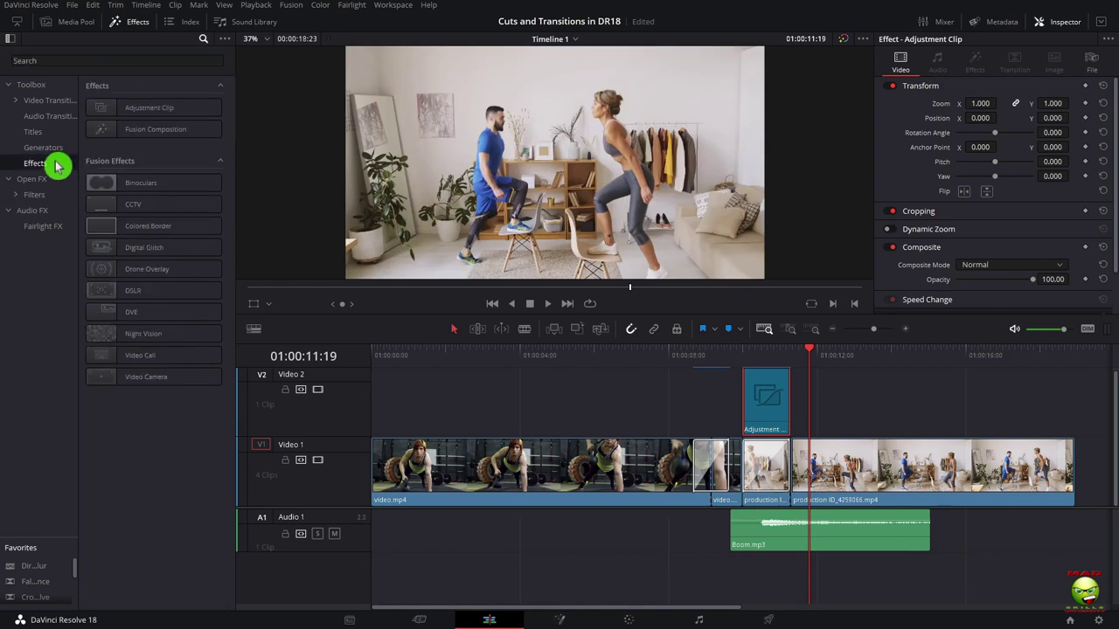
left_click(150, 182)
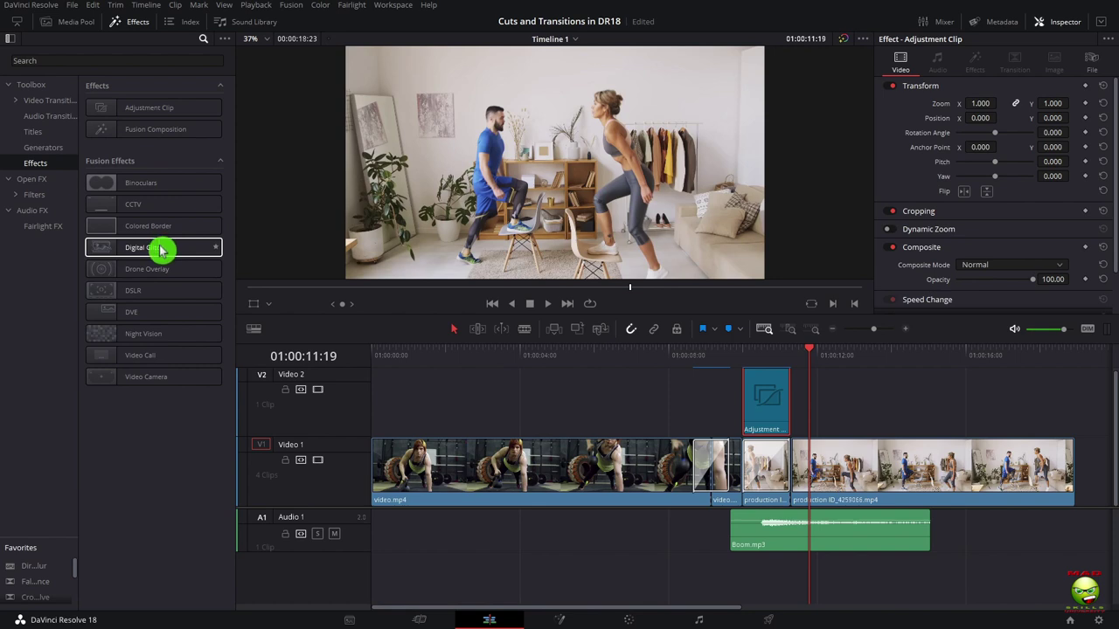
left_click_drag(162, 250, 769, 411)
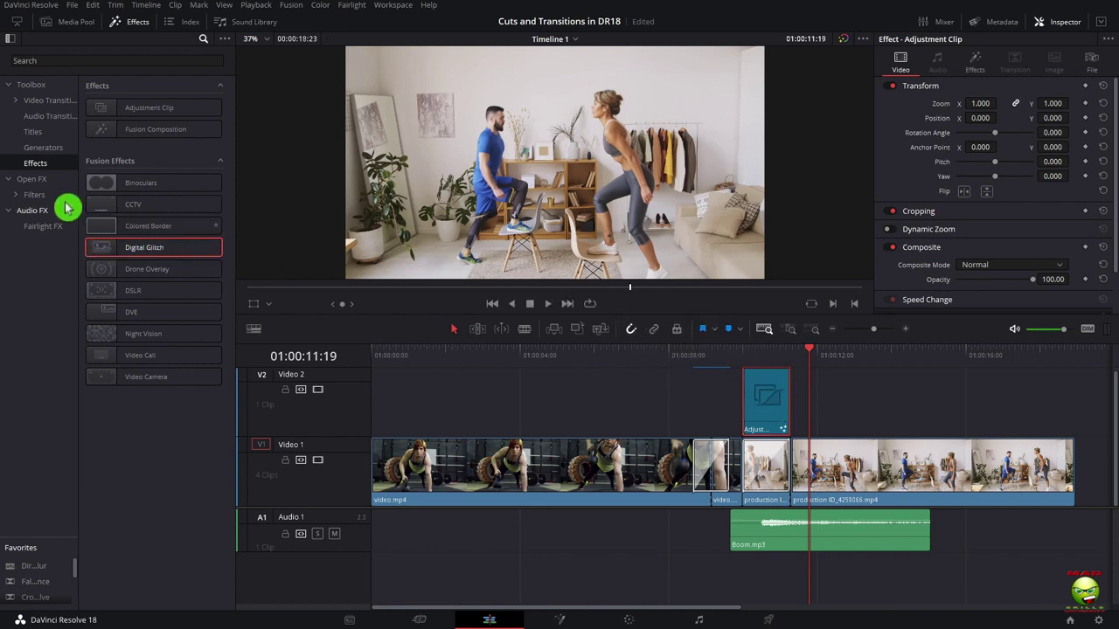
Apply the Gaussian Blur filter to the Adjustment Clip on Video 2.
left_click(35, 194)
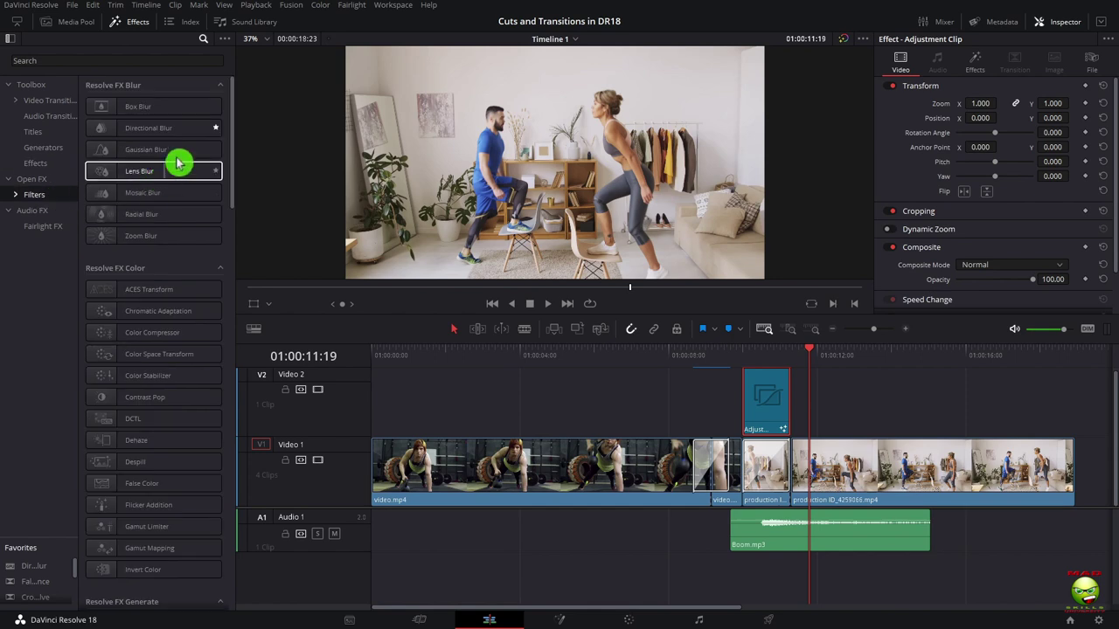
left_click_drag(173, 152, 777, 399)
scroll(131, 339, "down", 2)
scroll(131, 339, "down", 15)
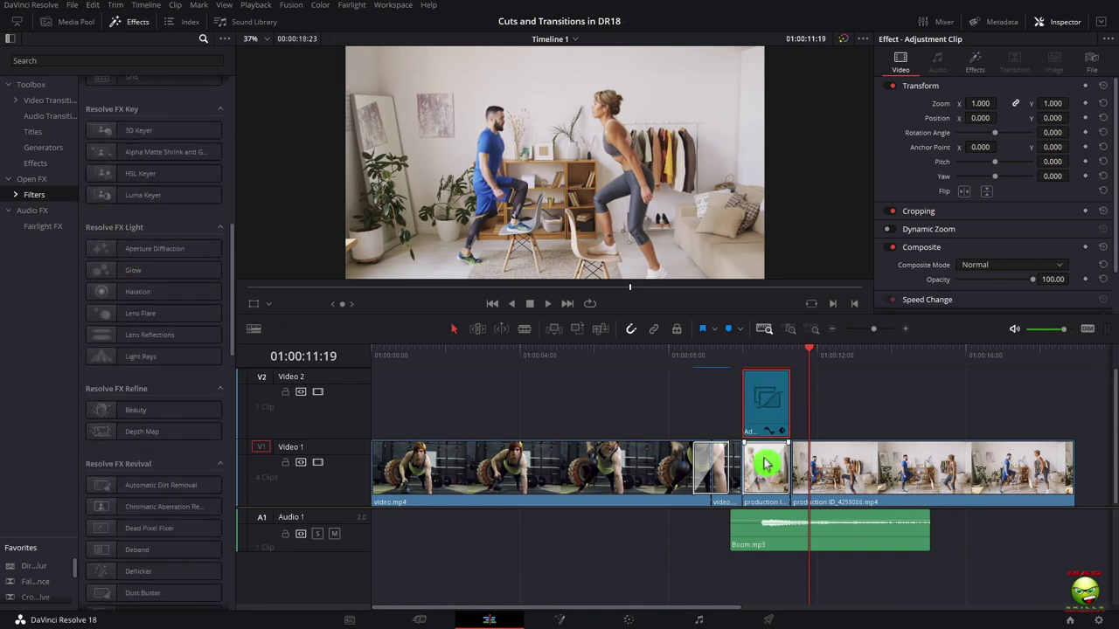
Play the layered transition and examine the settings of the Adjustment Clip's Digital Glitch and Gaussian Blur and of the Camera Shake transition.
left_click(727, 361)
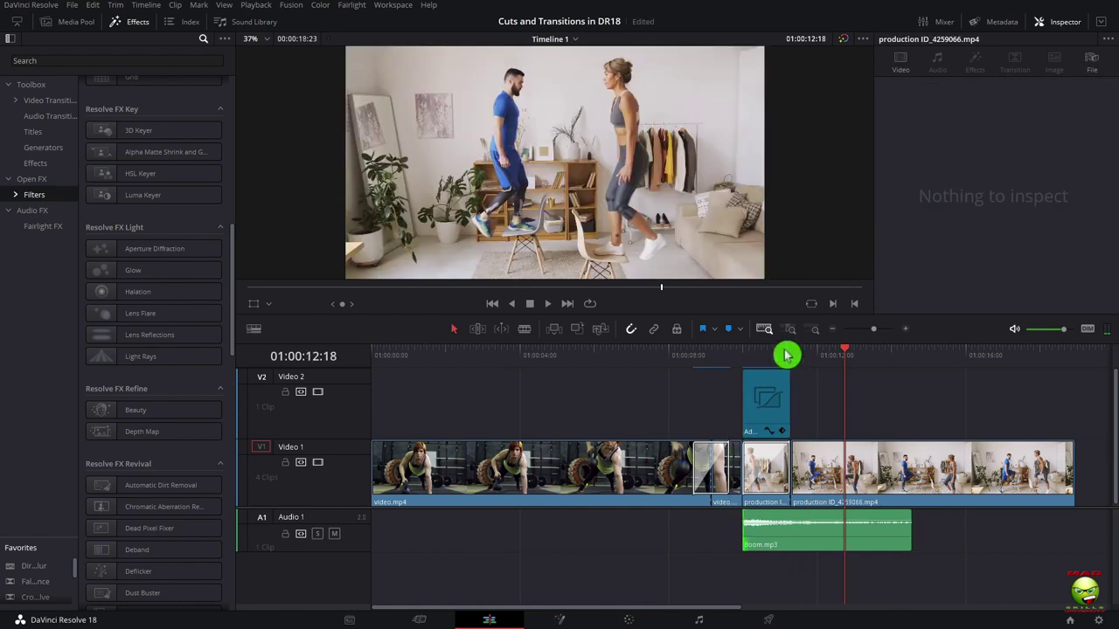
left_click(763, 361)
left_click(770, 375)
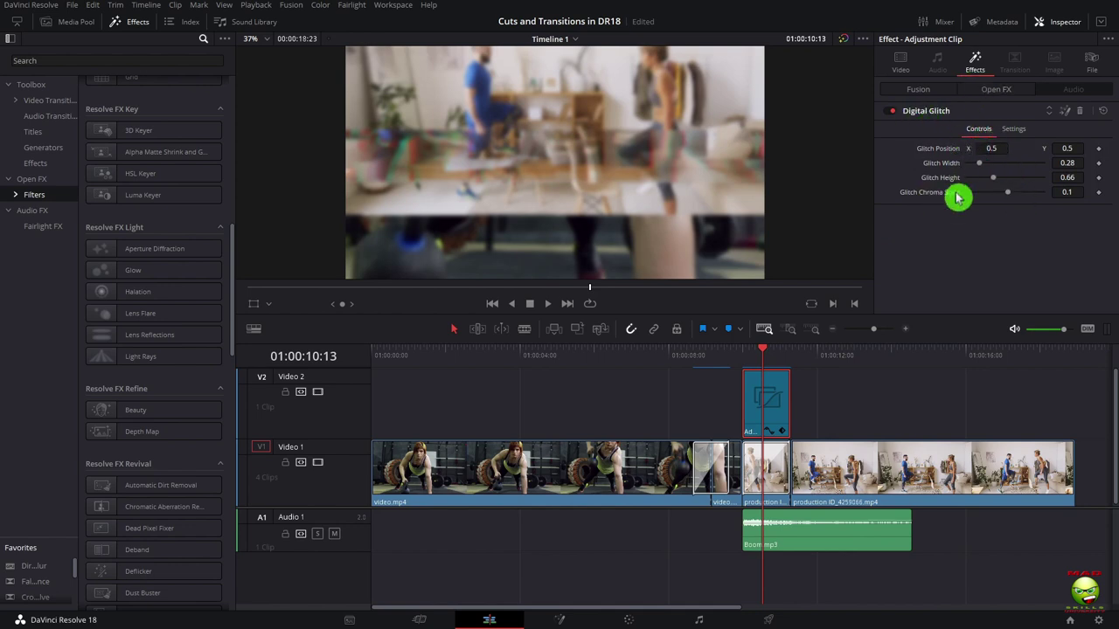
left_click(991, 93)
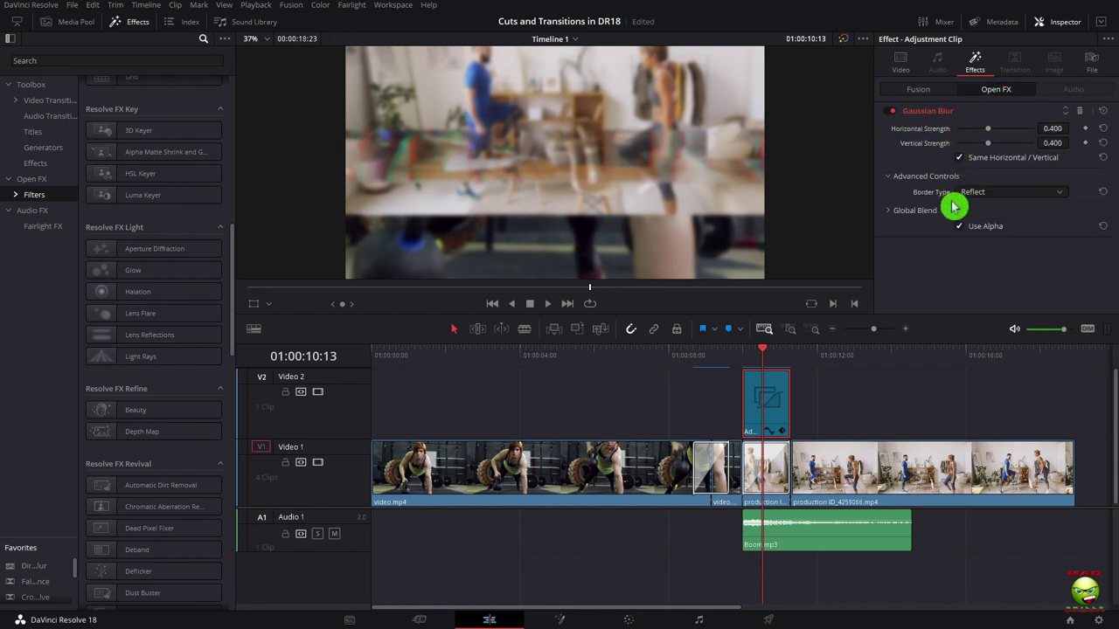
left_click(937, 93)
left_click(997, 92)
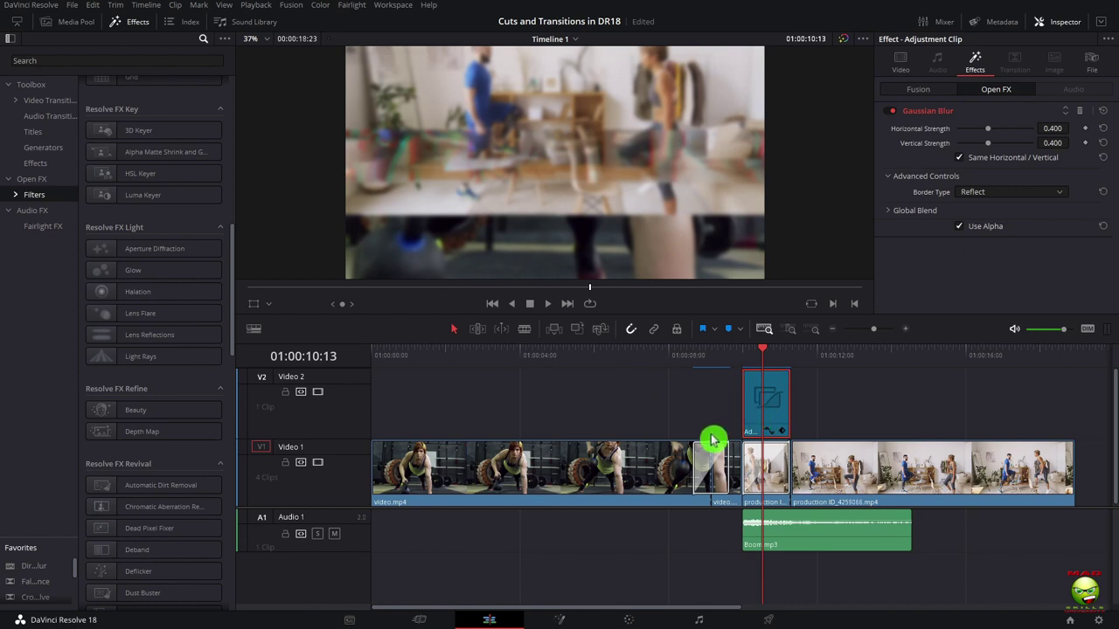
mouse_move(704, 464)
left_mouse_down()
mouse_move(719, 365)
mouse_move(722, 476)
left_mouse_up()
left_click(722, 476)
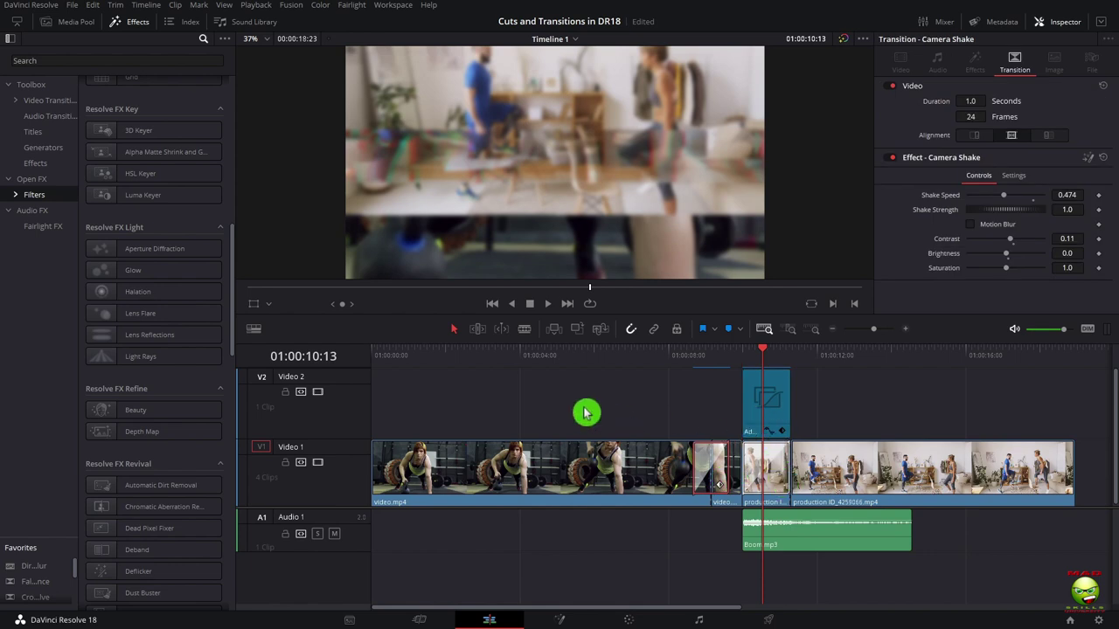
Split video.mp4 at 01:00:04:20 and again at 01:00:03:11.
left_click(551, 365)
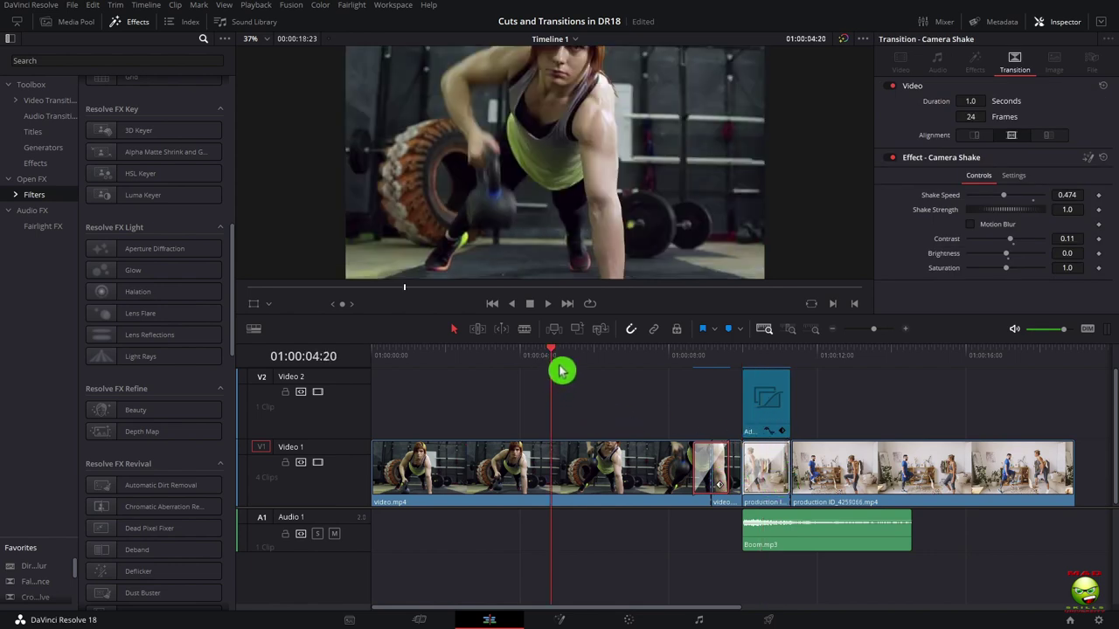
key("ctrl+backslash")
left_click(500, 356)
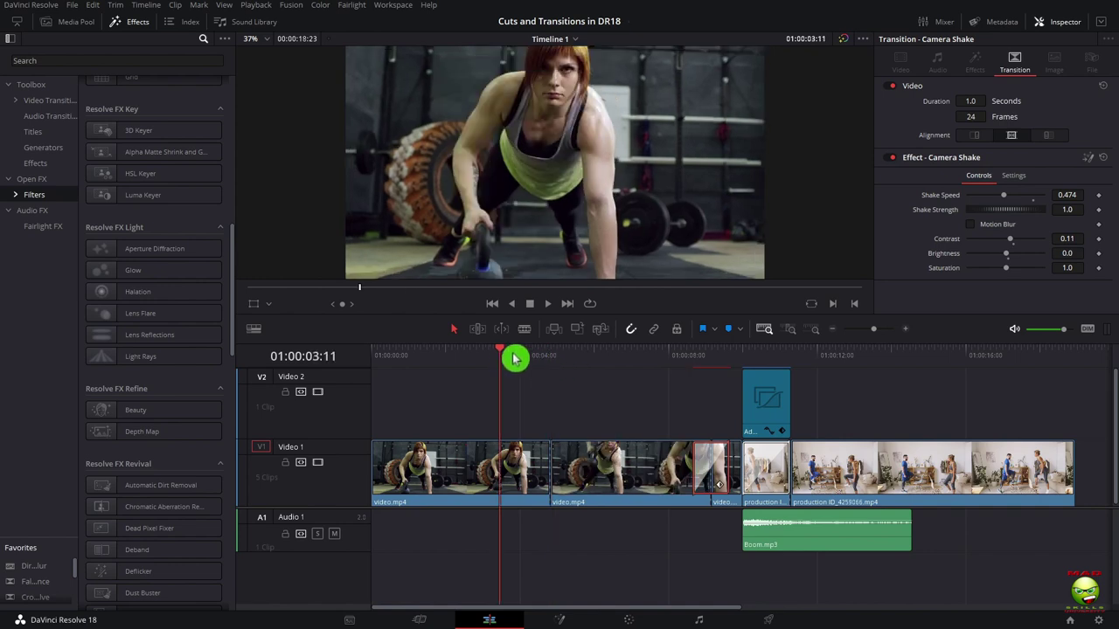
key("ctrl+backslash")
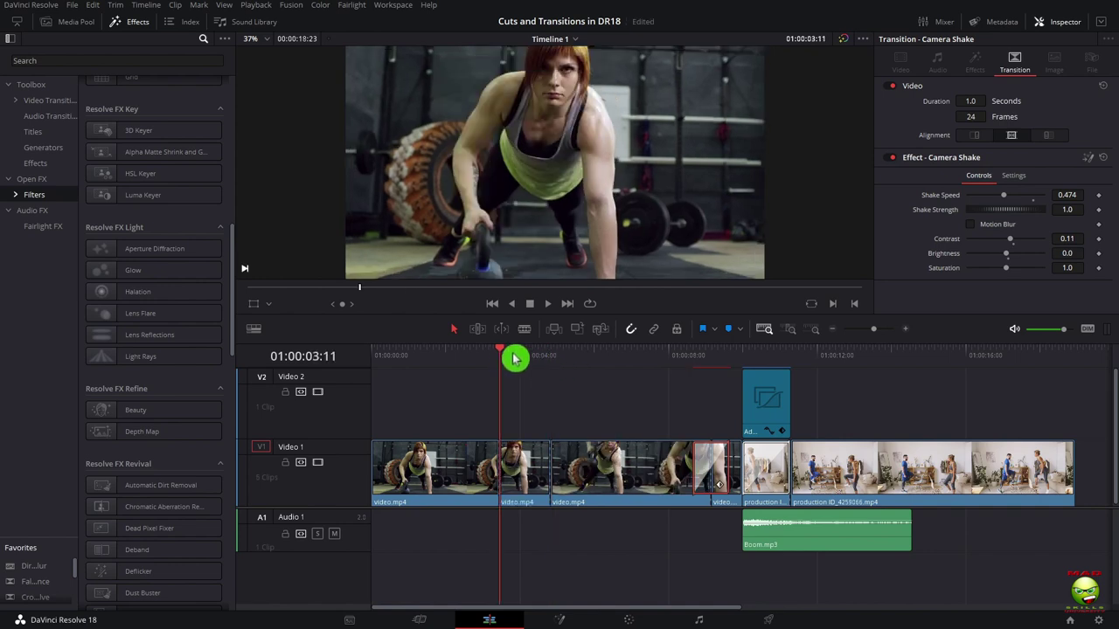
Delete all clips from the timeline and the selected old media from the media pool.
left_click(521, 487)
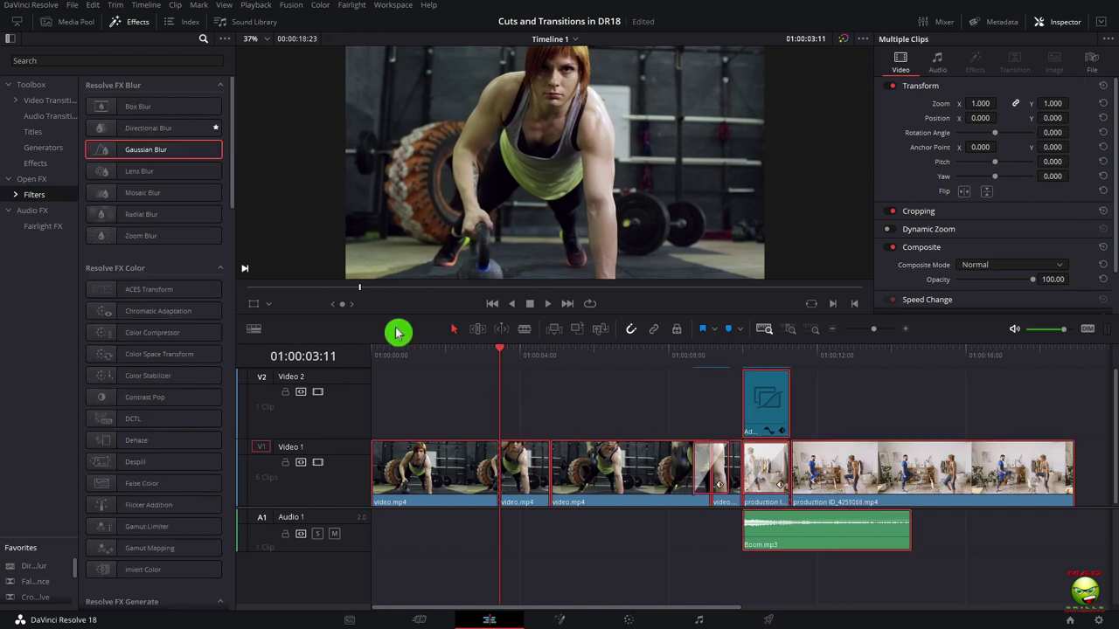
key("Delete")
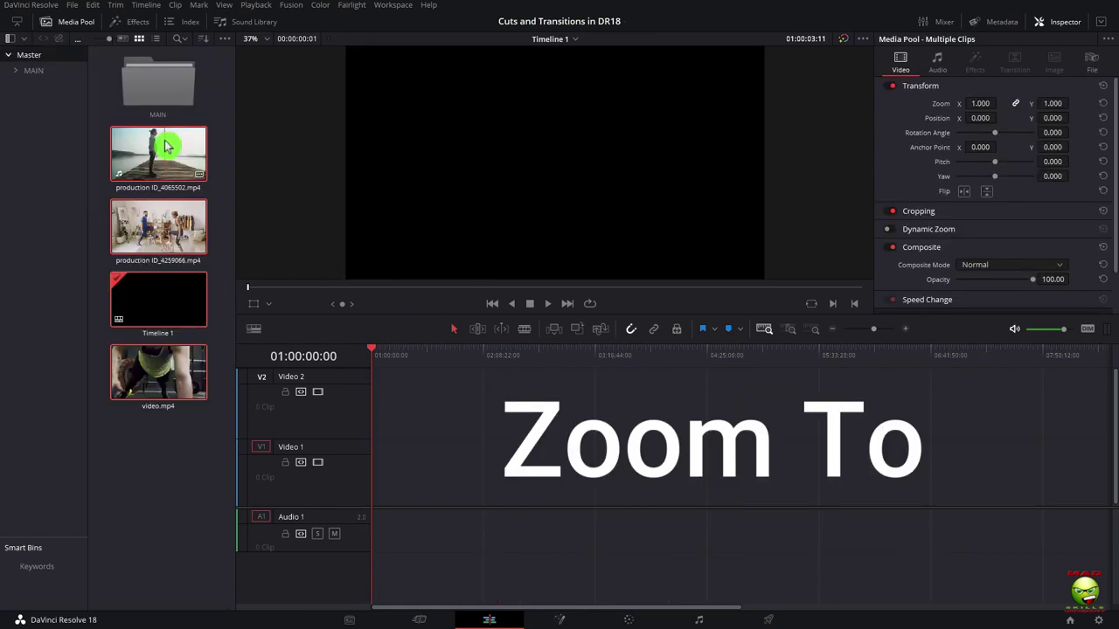
key("Delete")
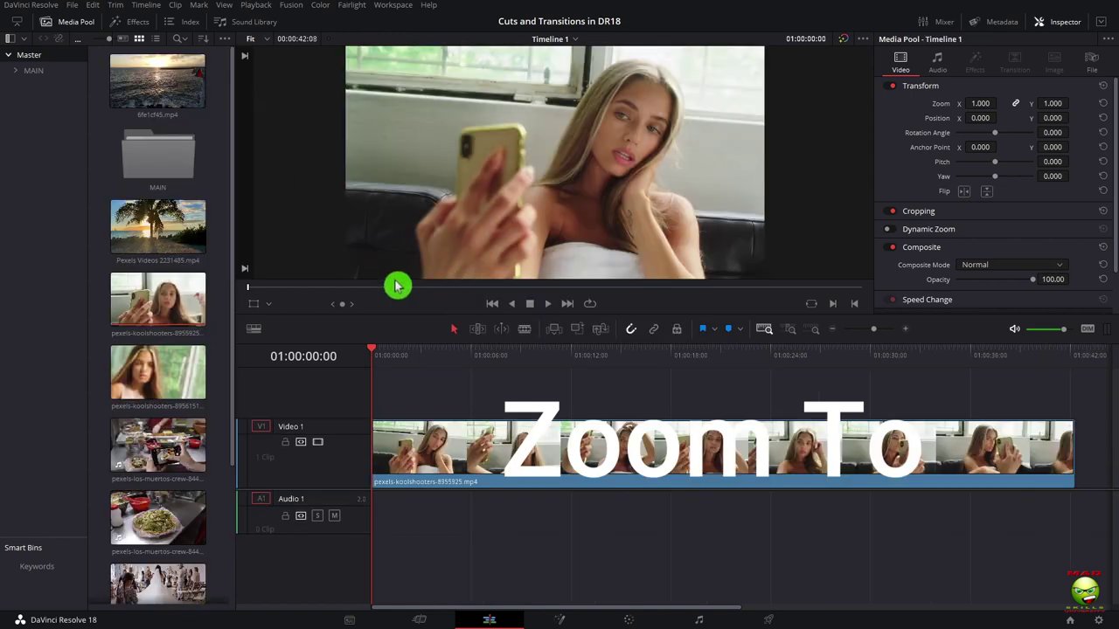
Split pexels-koolshooters-8955925.mp4 at 01:00:13:21 and ripple delete the part before the cut.
left_click(476, 359)
left_click_drag(476, 359, 655, 369)
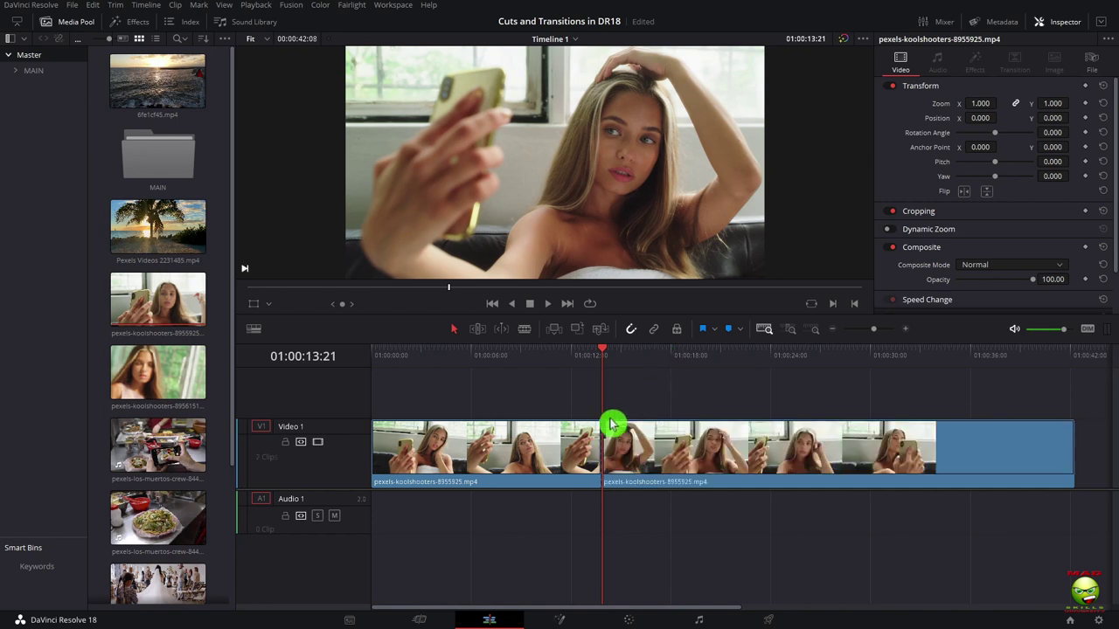
key("Delete")
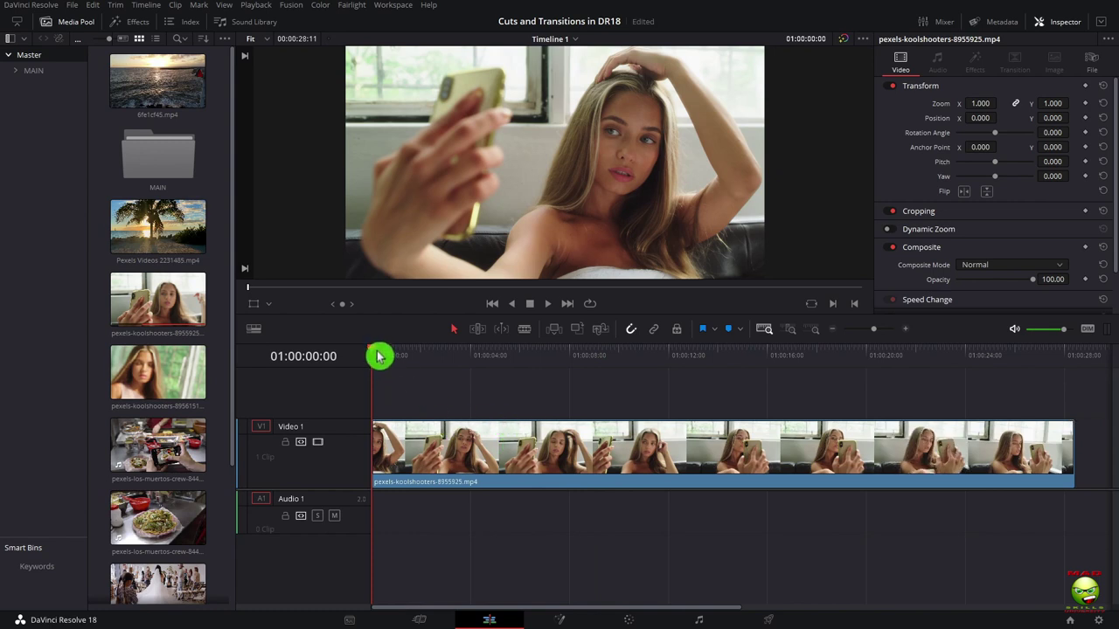
Split the remaining selfie clip at 01:00:03:11 and delete everything after the cut.
left_click_drag(384, 354, 459, 355)
left_click(479, 454)
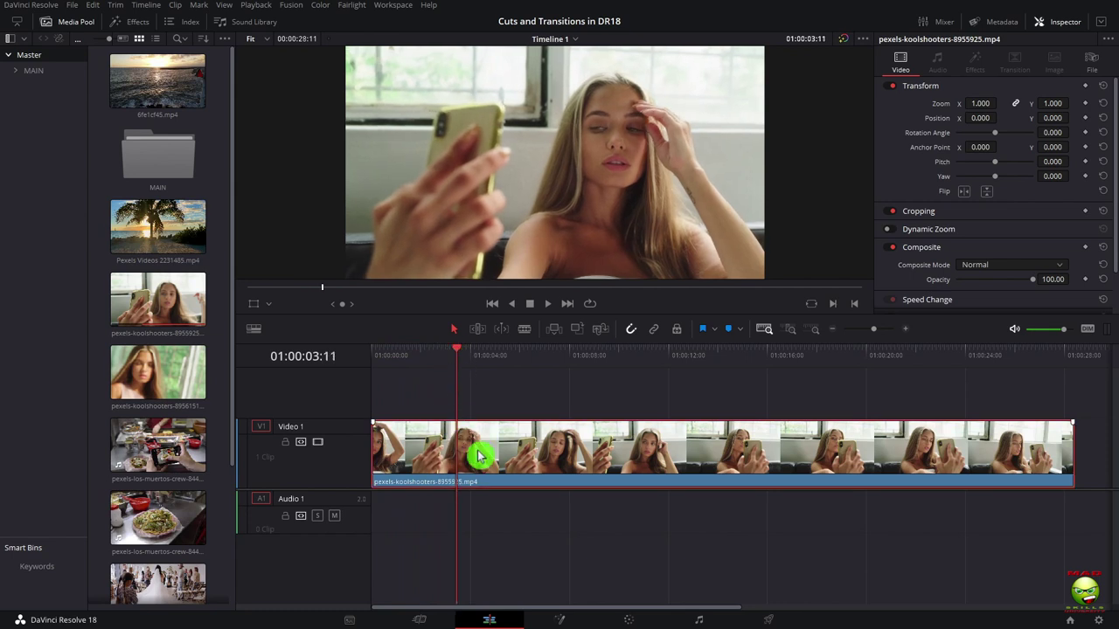
key("ctrl+b")
key("Delete")
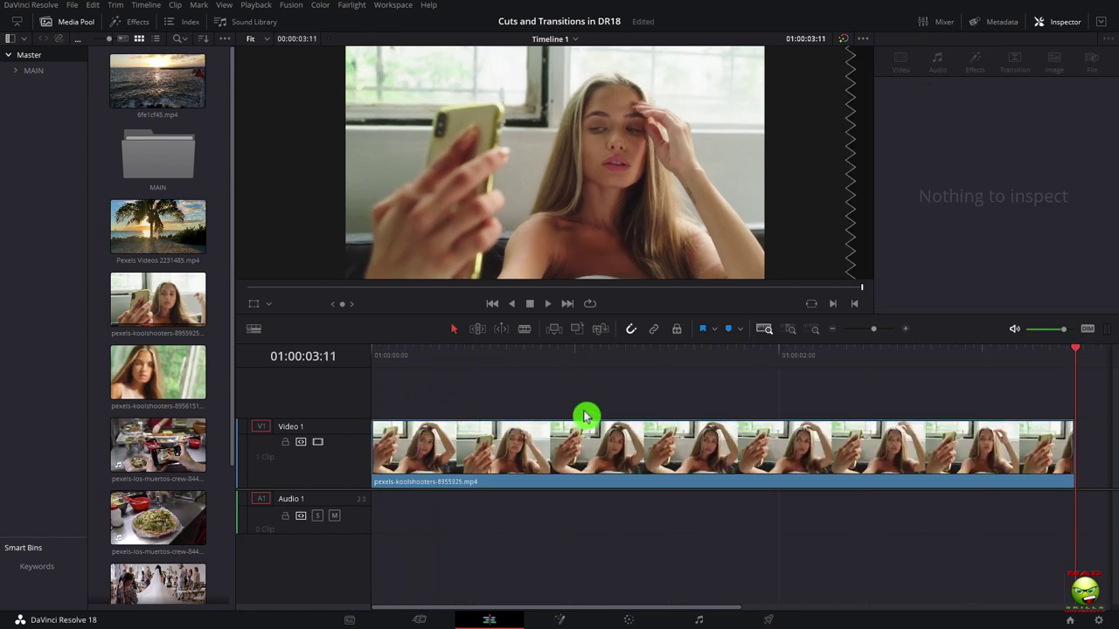
Display the Dynamic Zoom overlay in the viewer for the selfie clip.
left_click(565, 457)
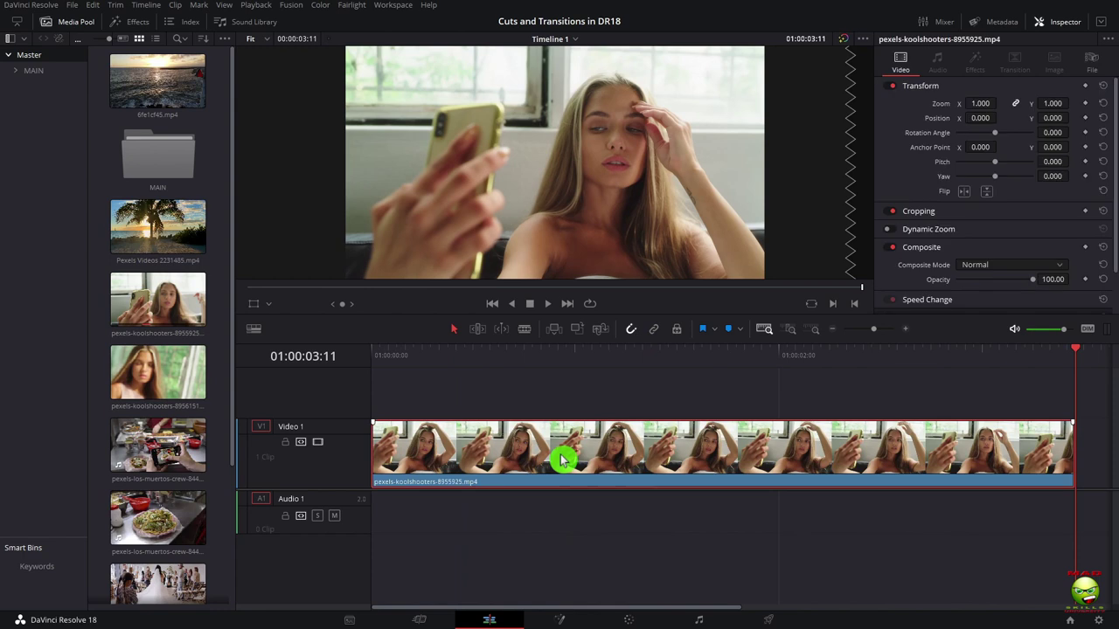
left_click(272, 309)
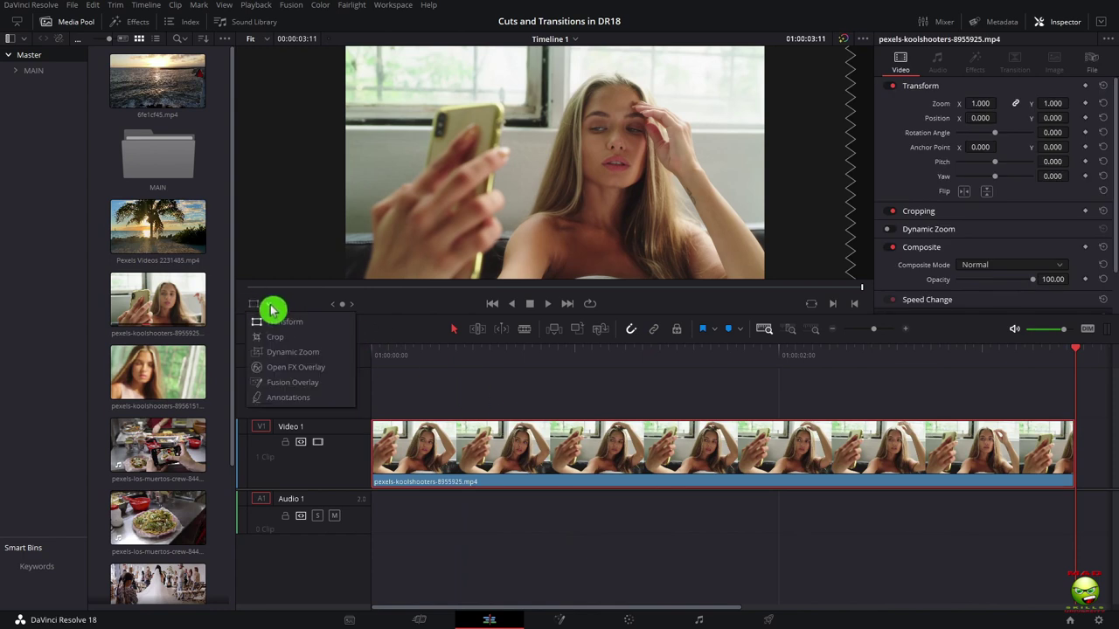
left_click(325, 354)
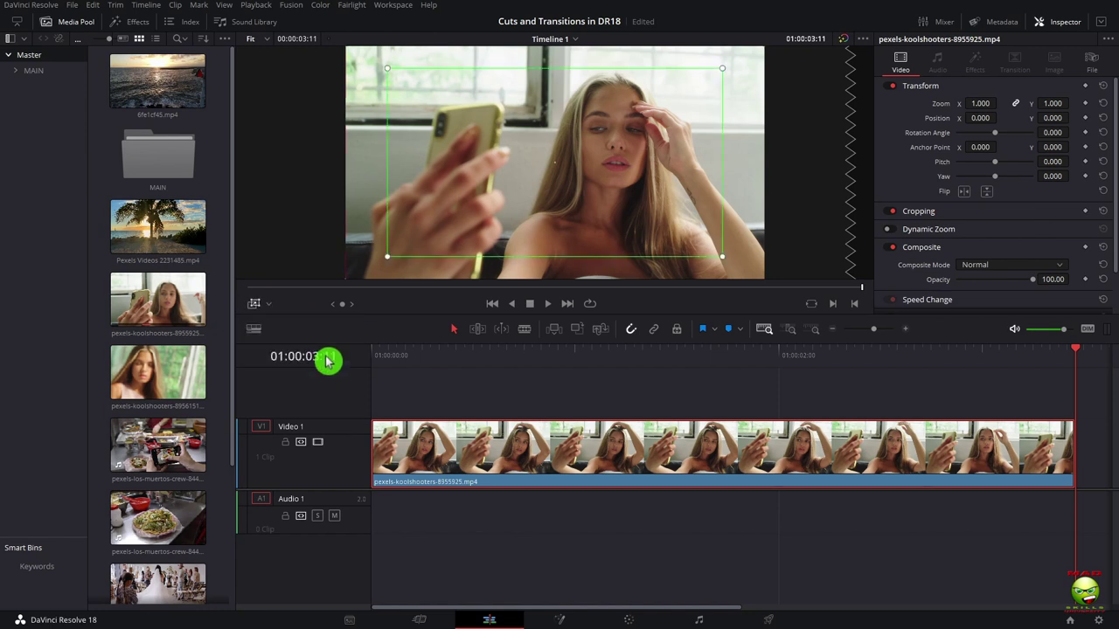
Scrub through the selfie clip, split it at 01:00:02:04 and delete the part after the cut.
left_click(405, 355)
left_click_drag(405, 354, 425, 357)
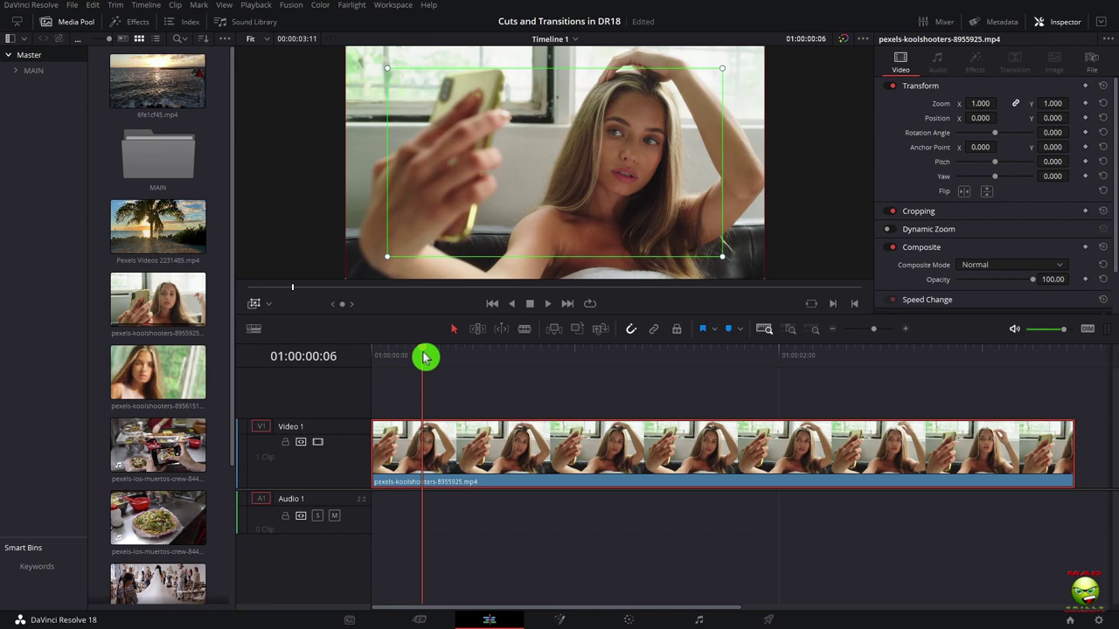
left_click(591, 360)
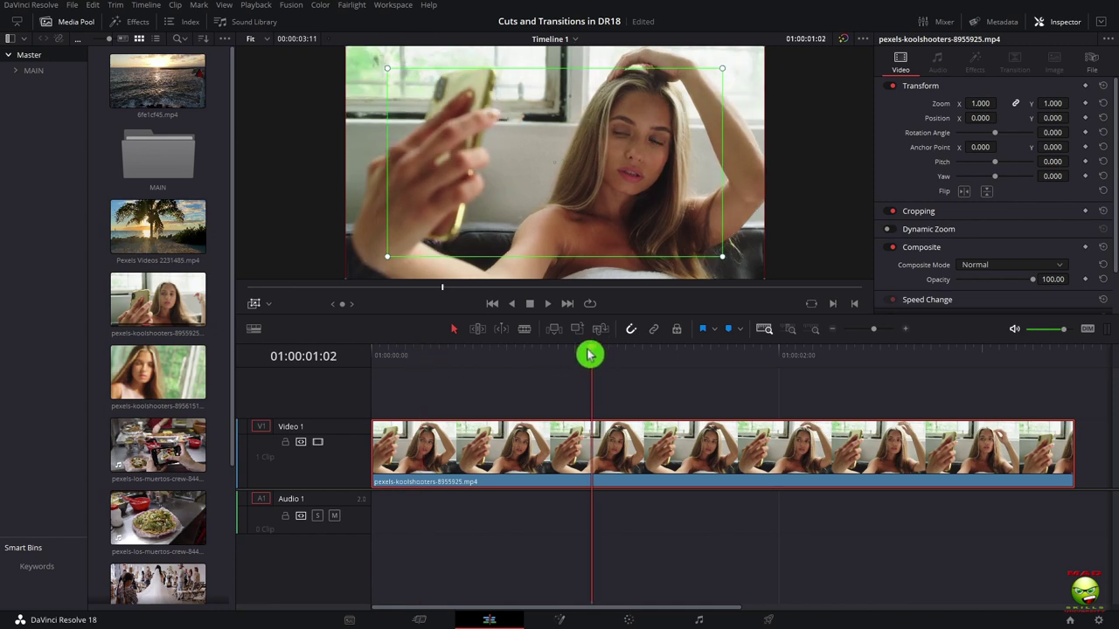
left_click_drag(589, 355, 816, 355)
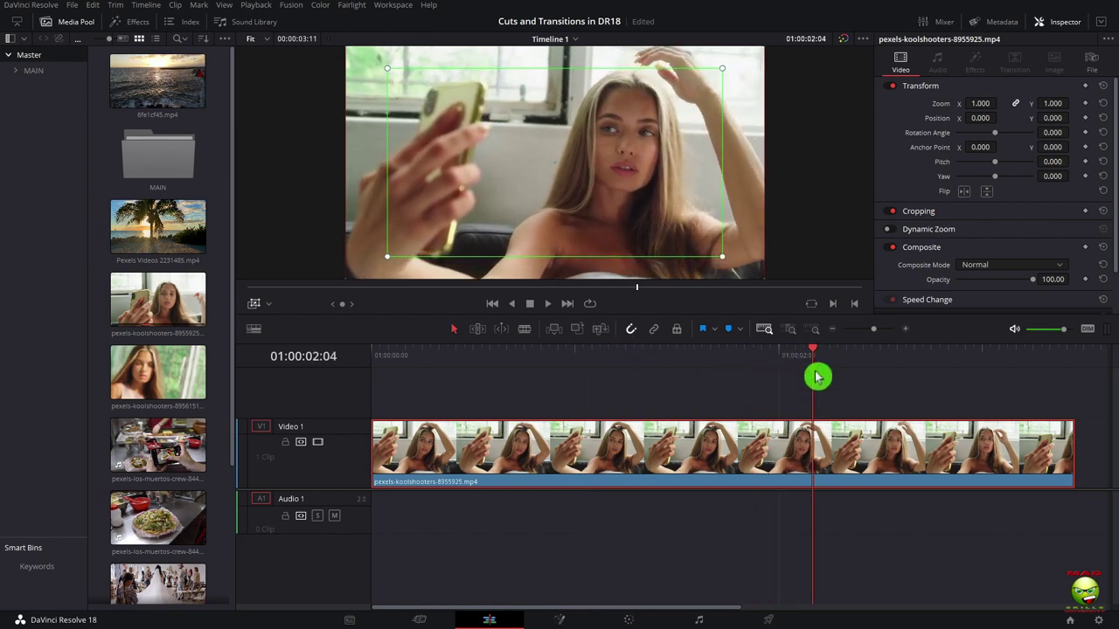
key("ctrl+b")
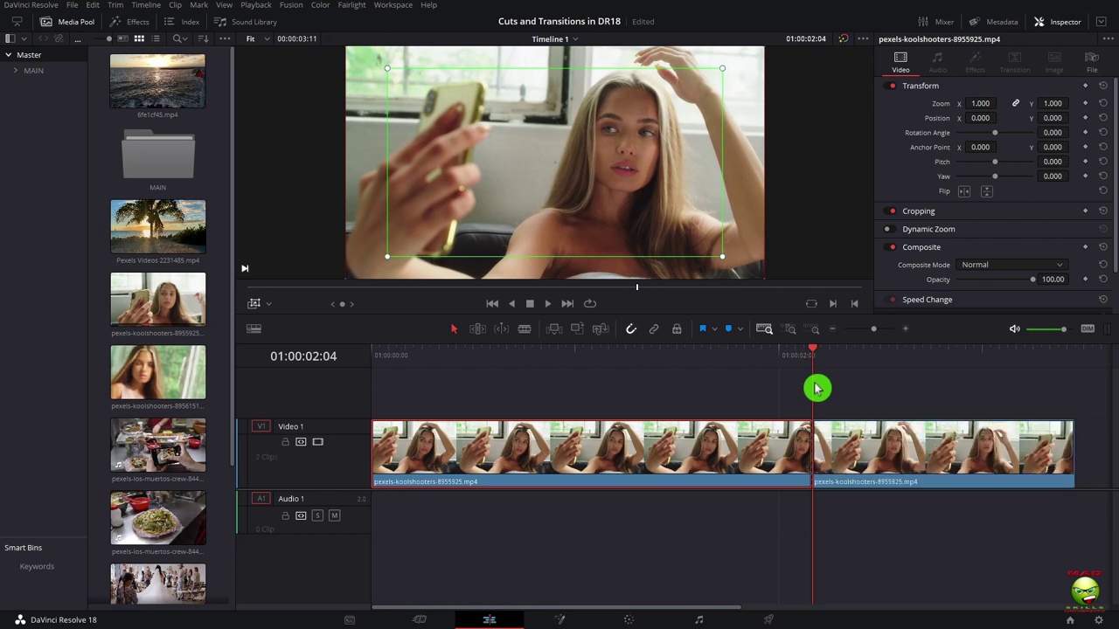
left_click(972, 450)
key("Delete")
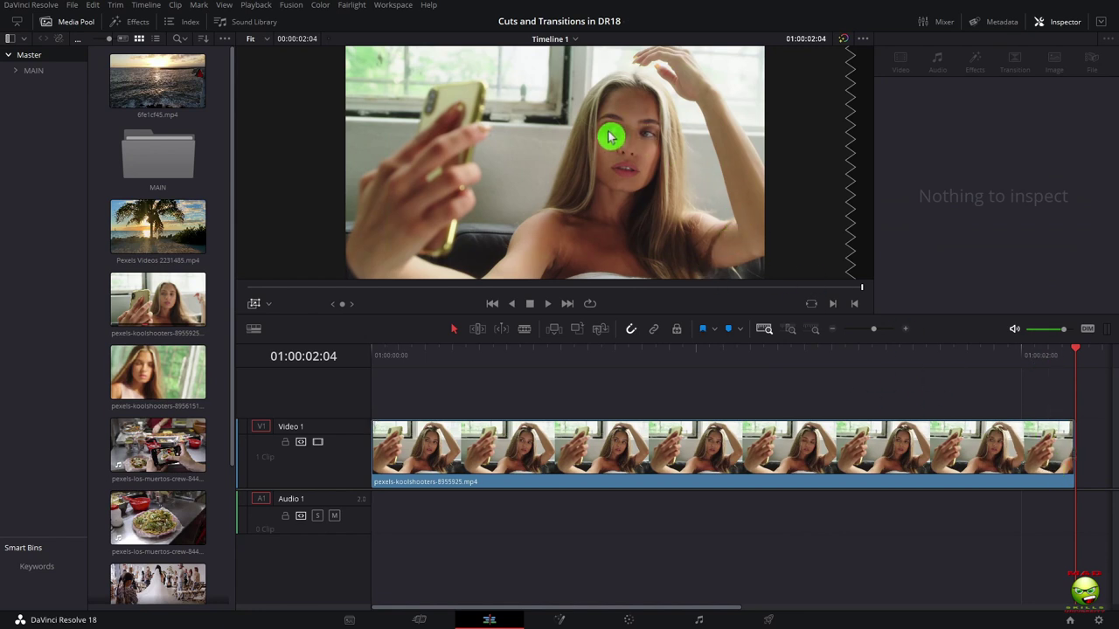
Select the shortened selfie clip with its Dynamic Zoom overlay shown and place the playhead on its last frame, 01:00:02:03.
left_click(179, 369)
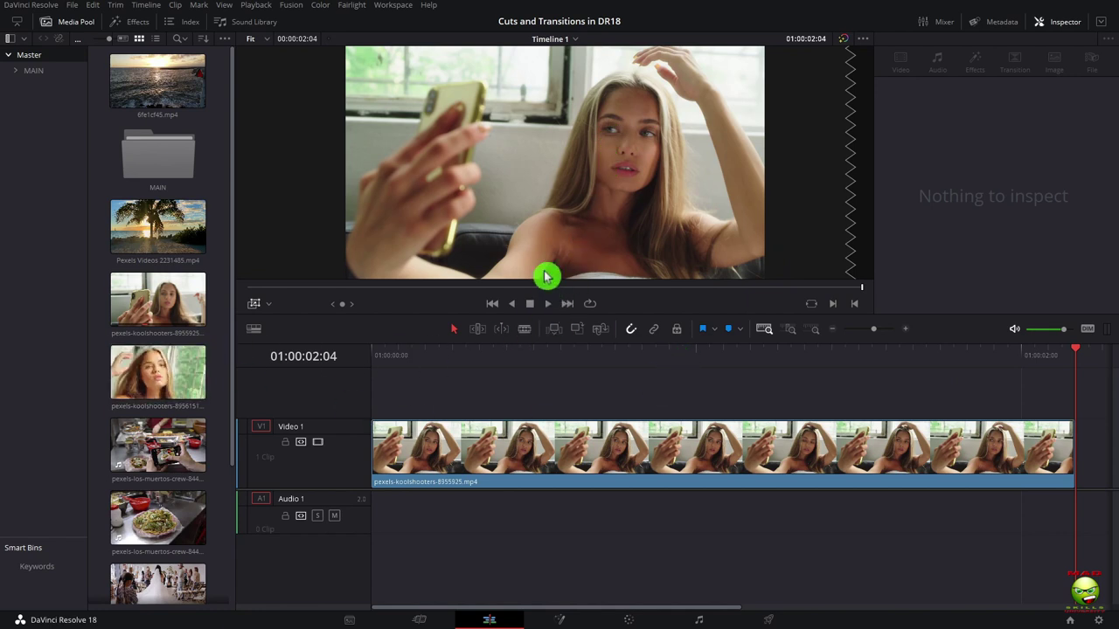
left_click(267, 306)
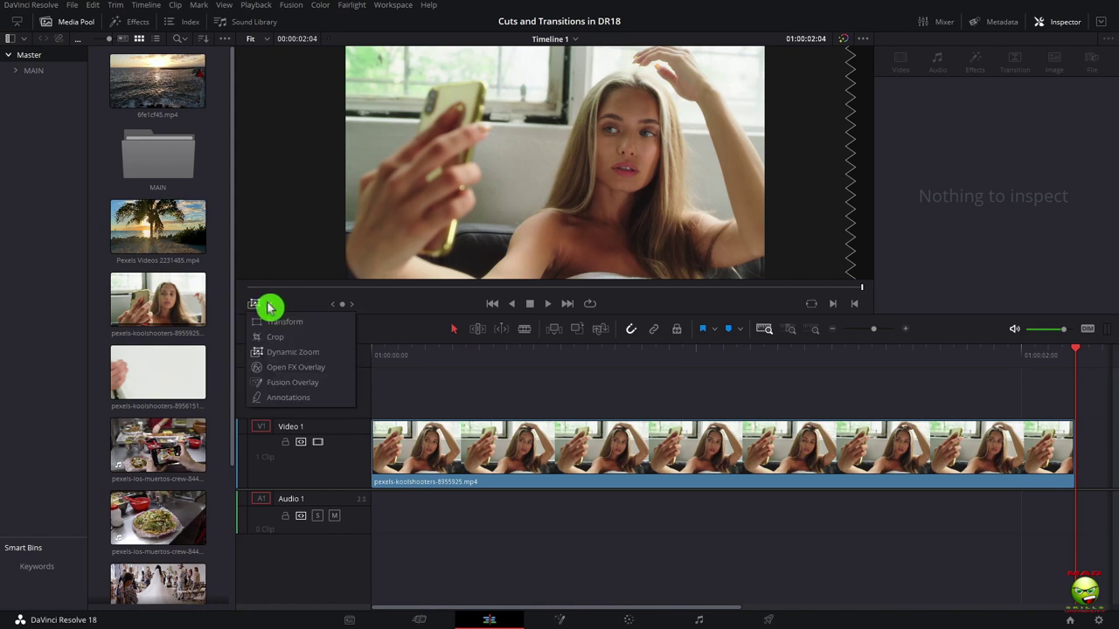
left_click(331, 355)
left_click(699, 472)
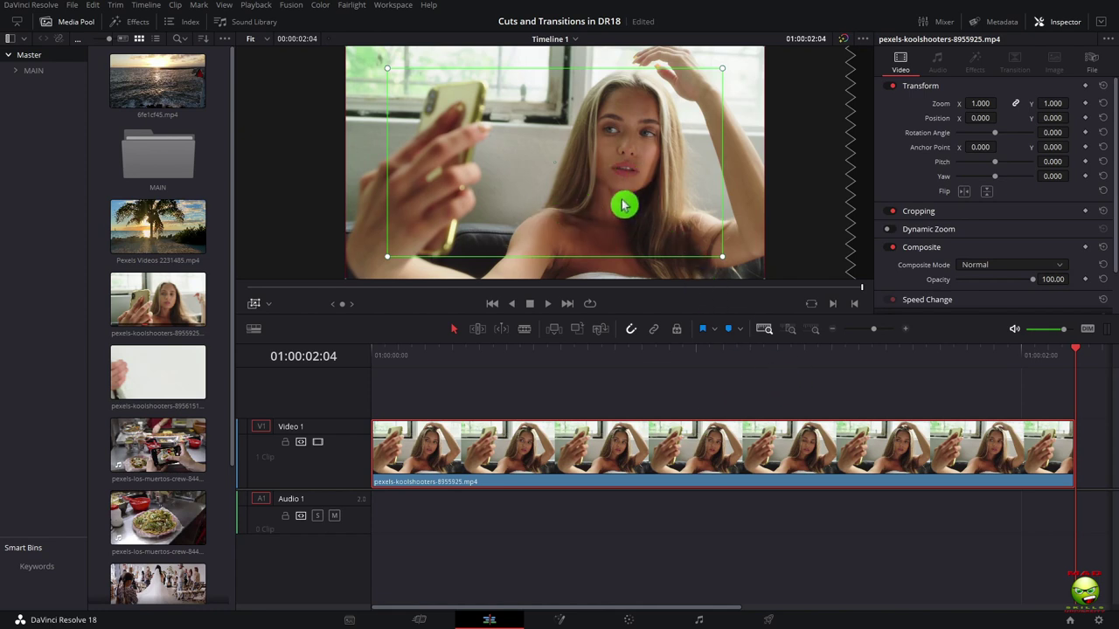
scroll(717, 261, "down", 1)
left_click(777, 346)
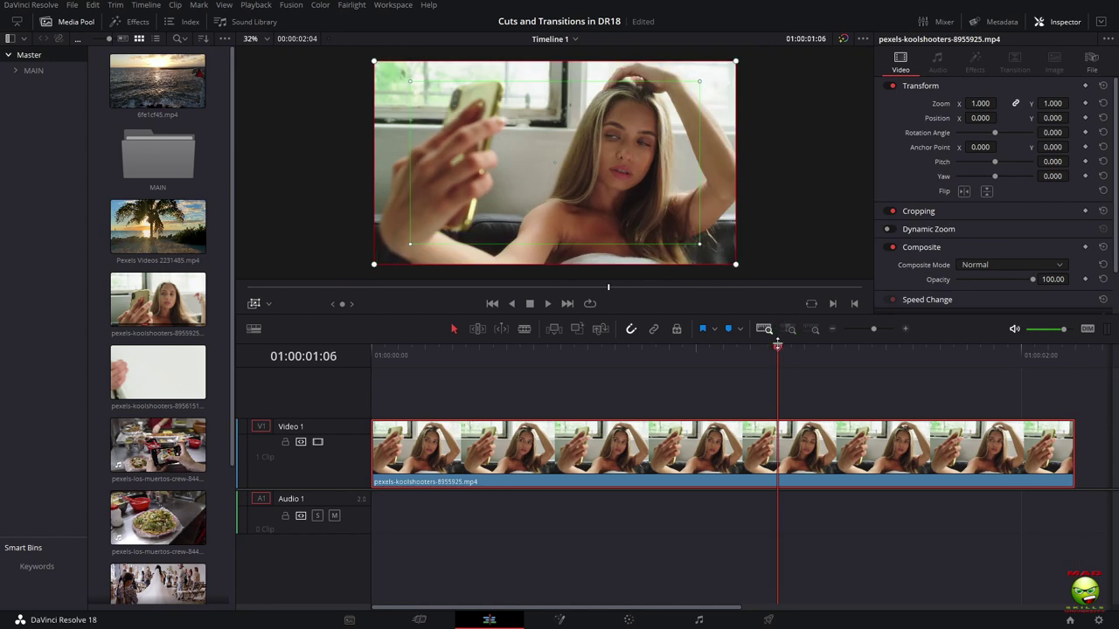
left_click_drag(778, 354, 1052, 376)
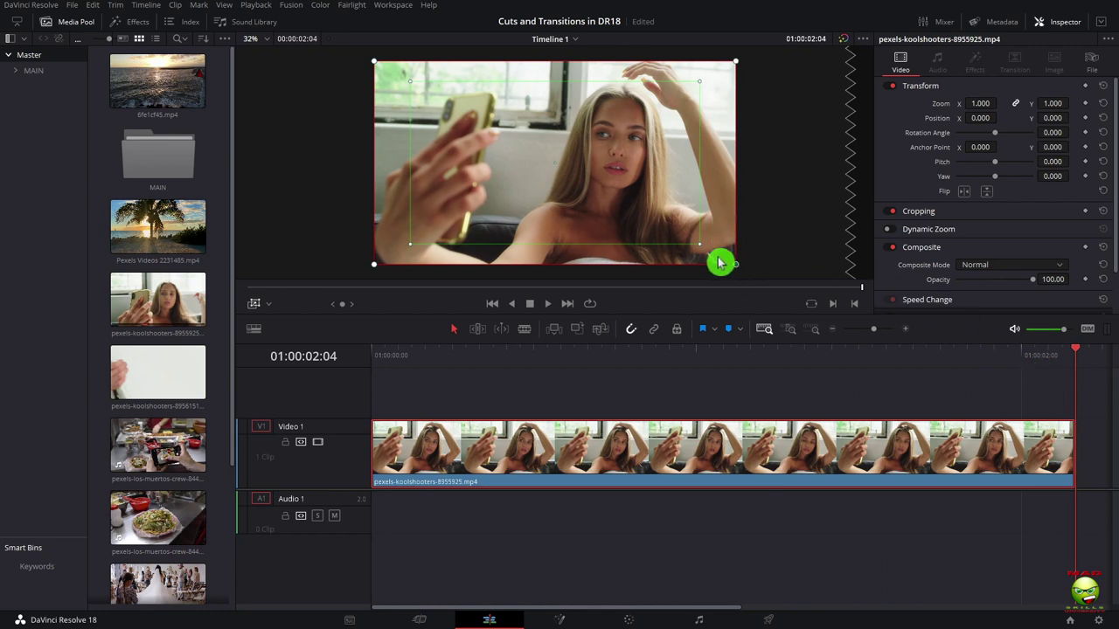
key("Left")
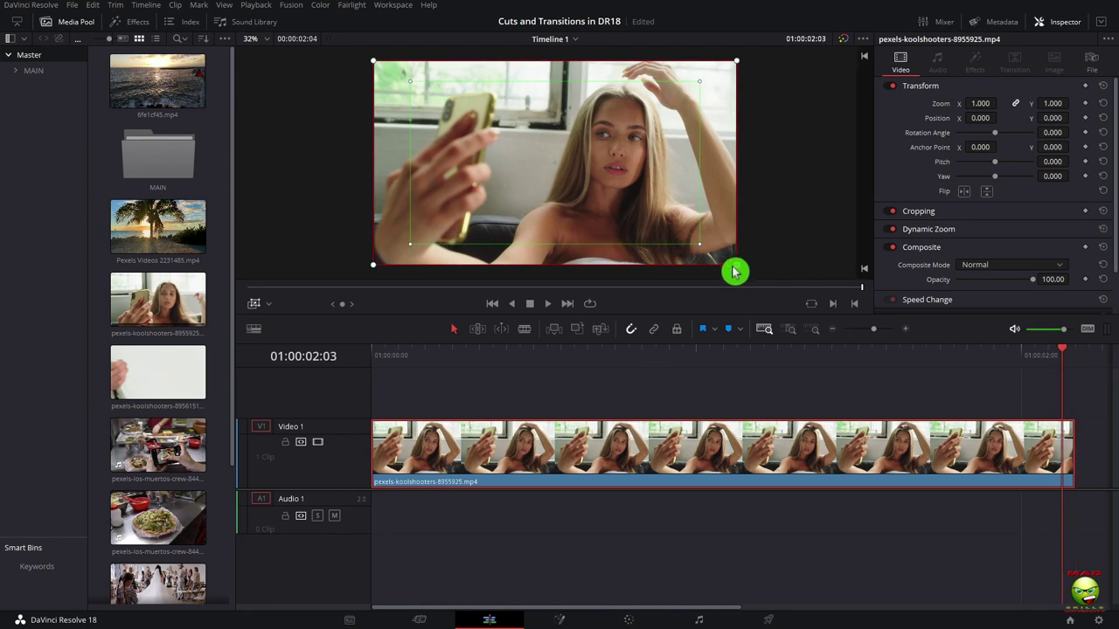
Shrink the red Dynamic Zoom end frame to a tiny box over the woman's eye and enlarge the green start frame past the picture edges.
left_click_drag(539, 129, 607, 140)
left_click_drag(699, 244, 752, 270)
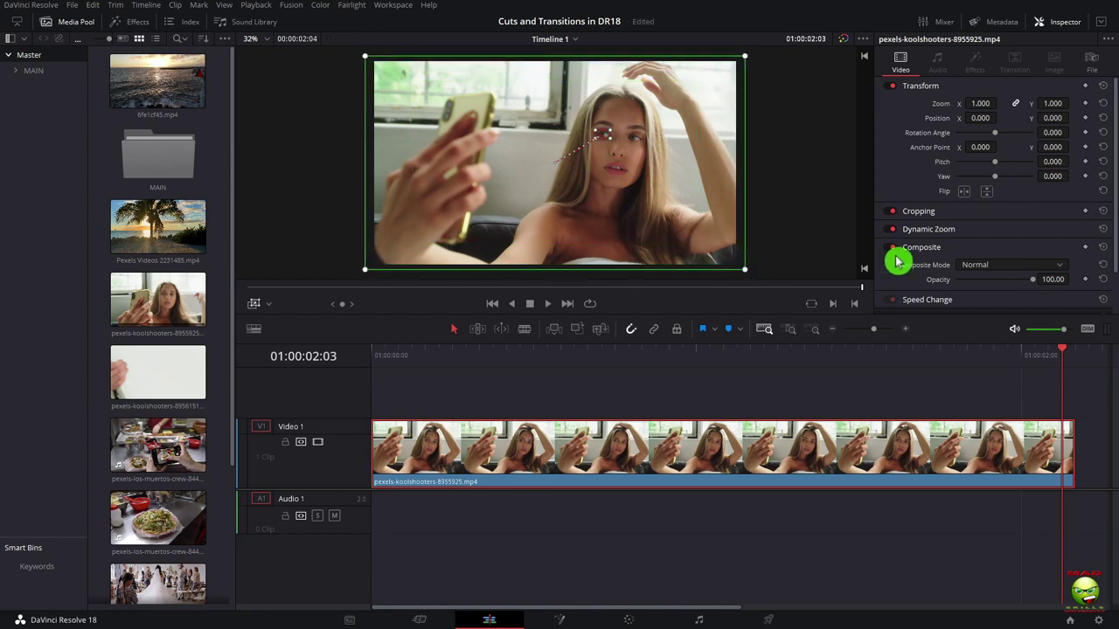
scroll(657, 180, "up", 1)
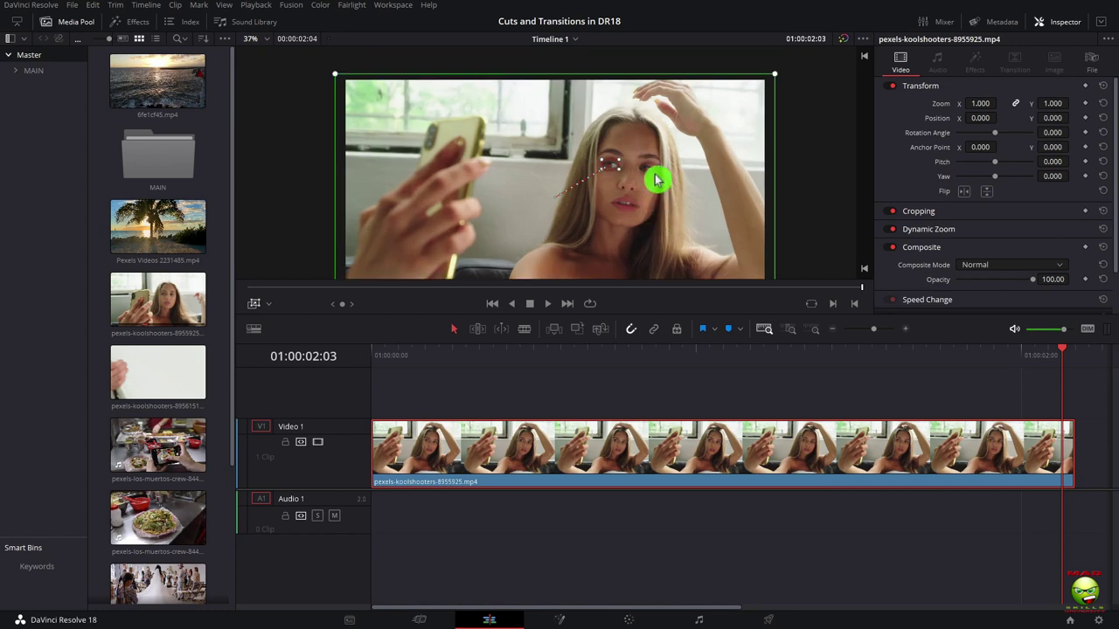
scroll(657, 180, "up", 3)
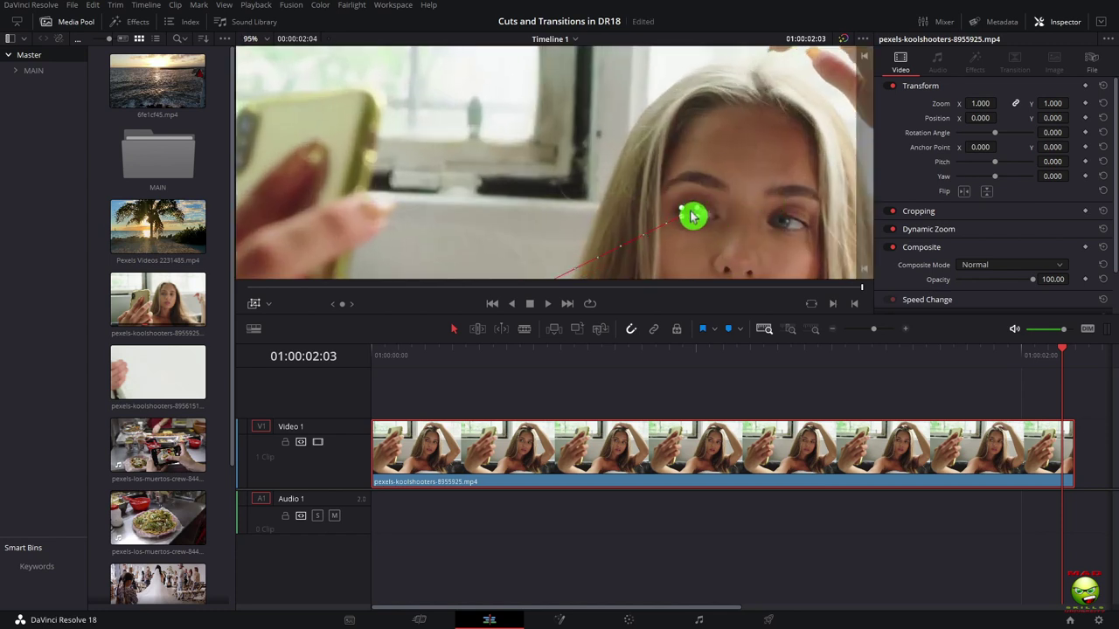
scroll(739, 176, "down", 4)
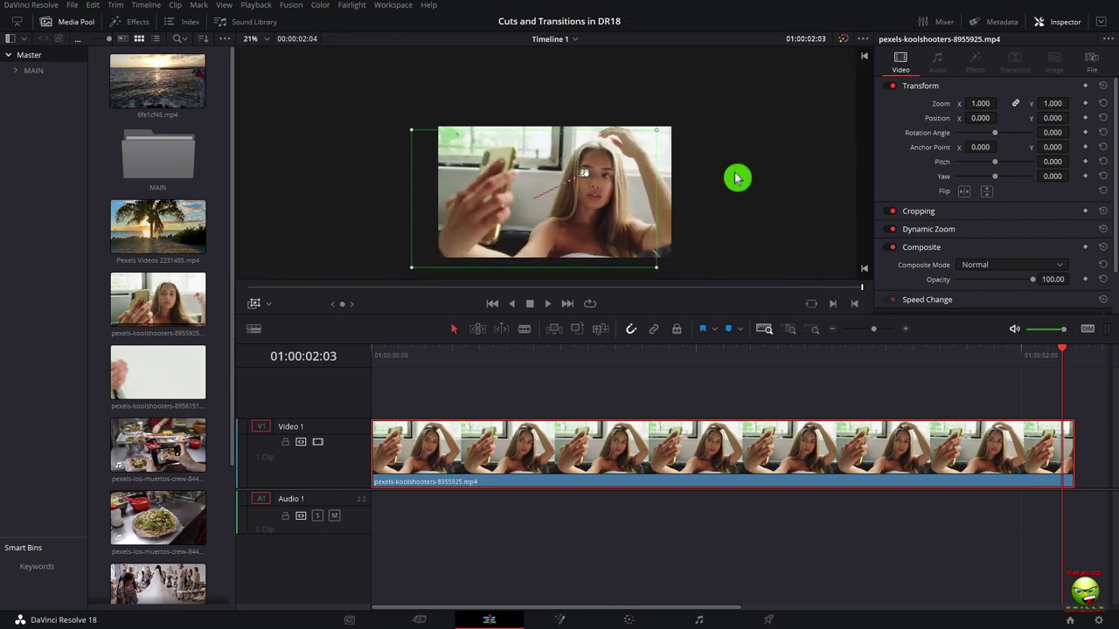
scroll(734, 179, "up", 1)
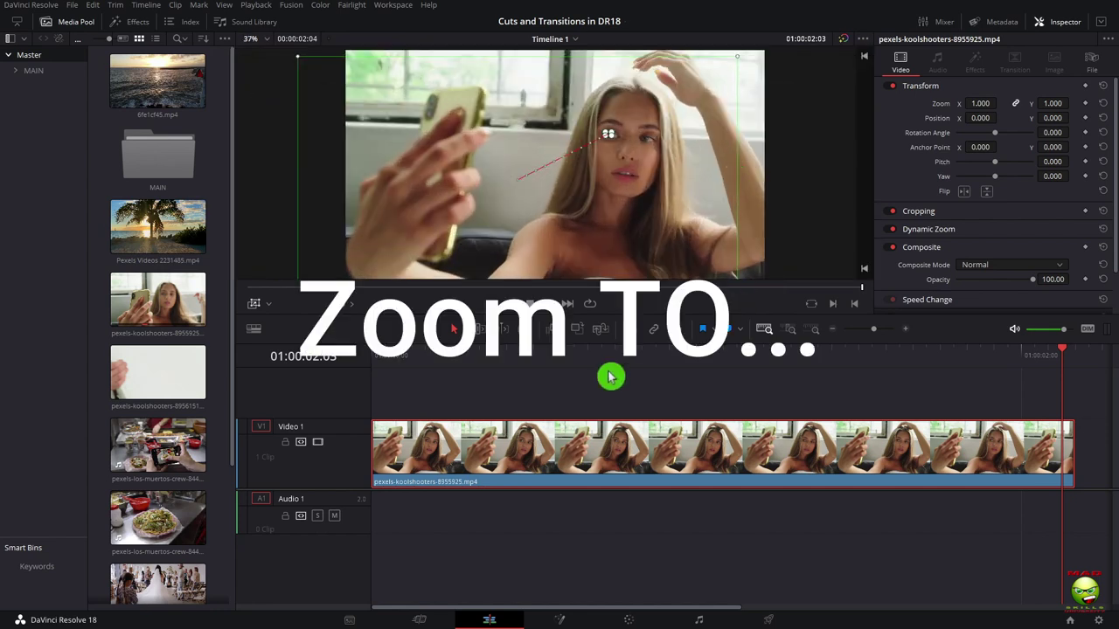
Add pexels-koolshooters-8956151.mp4 to Video 1 after the selfie clip.
scroll(603, 358, "down", 2)
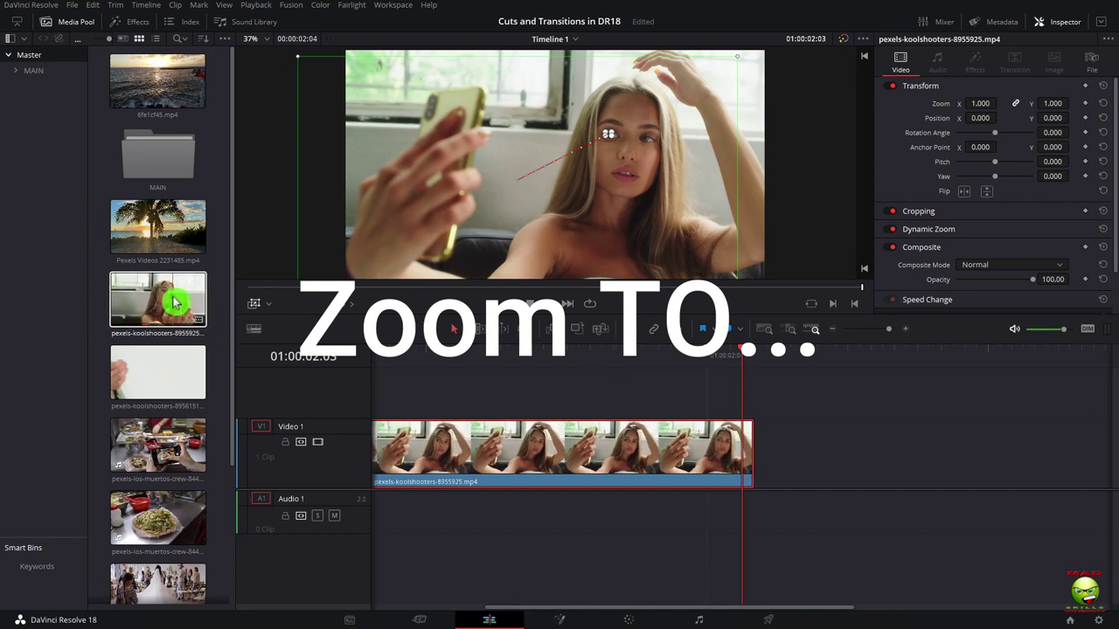
left_click_drag(180, 385, 849, 458)
left_click(989, 357)
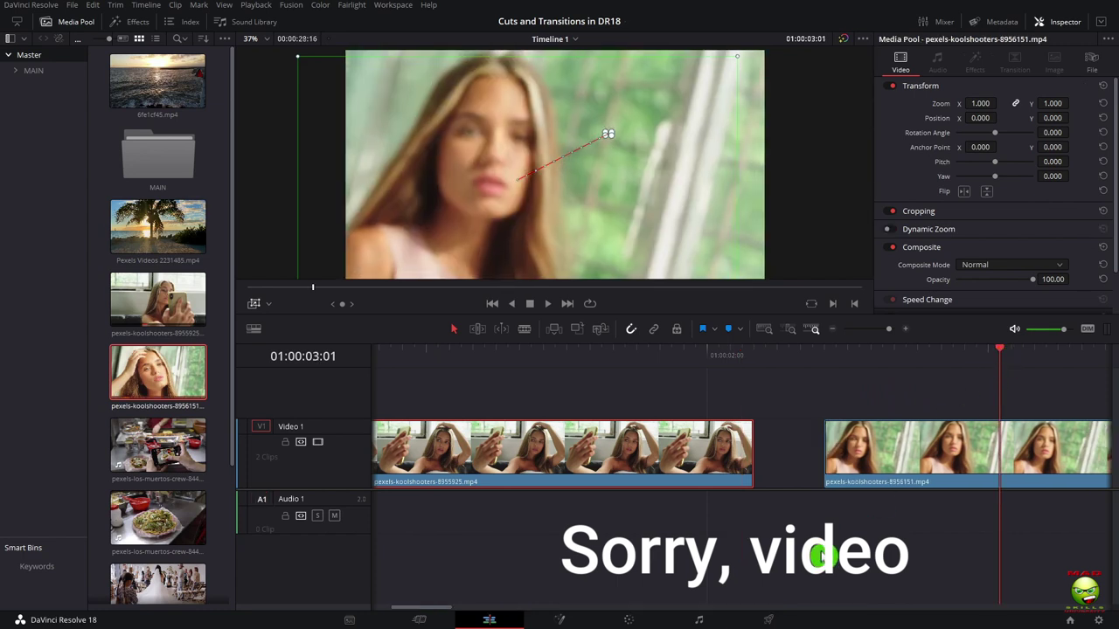
scroll(874, 529, "down", 3)
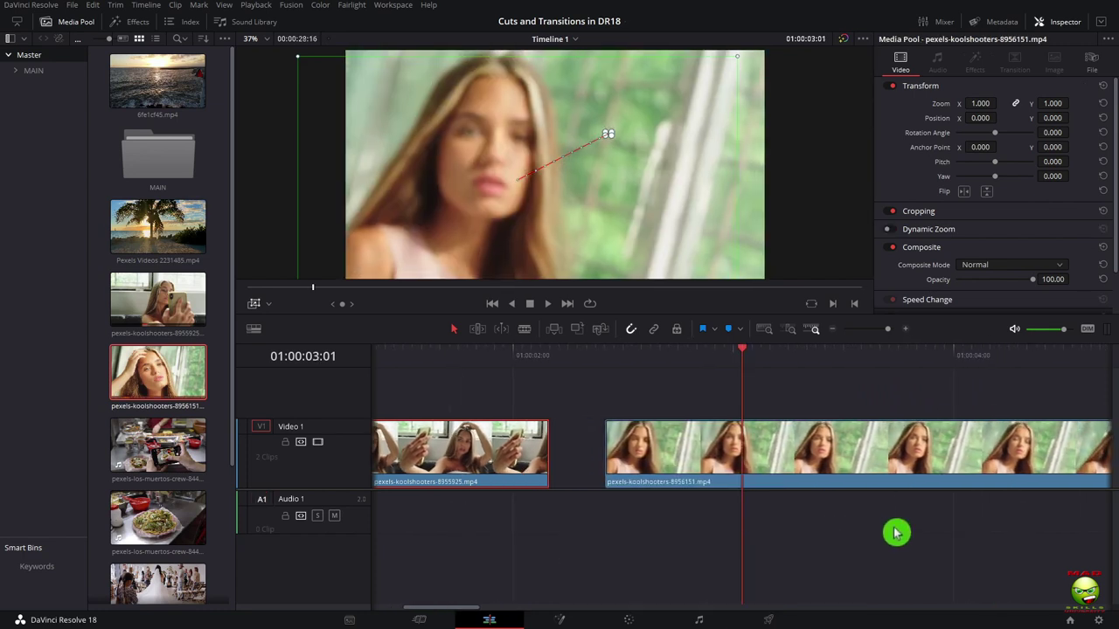
scroll(896, 532, "up", 3)
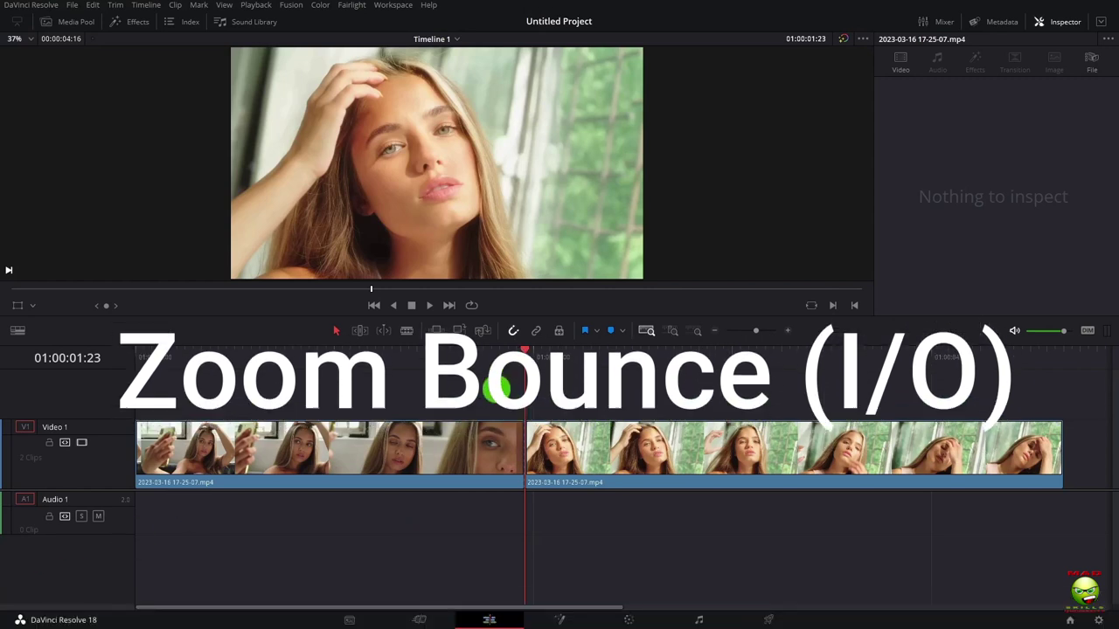
Show the Dynamic Zoom overlay for the second clip on Video 1 and shrink the green start frame to a tiny box over the woman's eye.
left_click(475, 370)
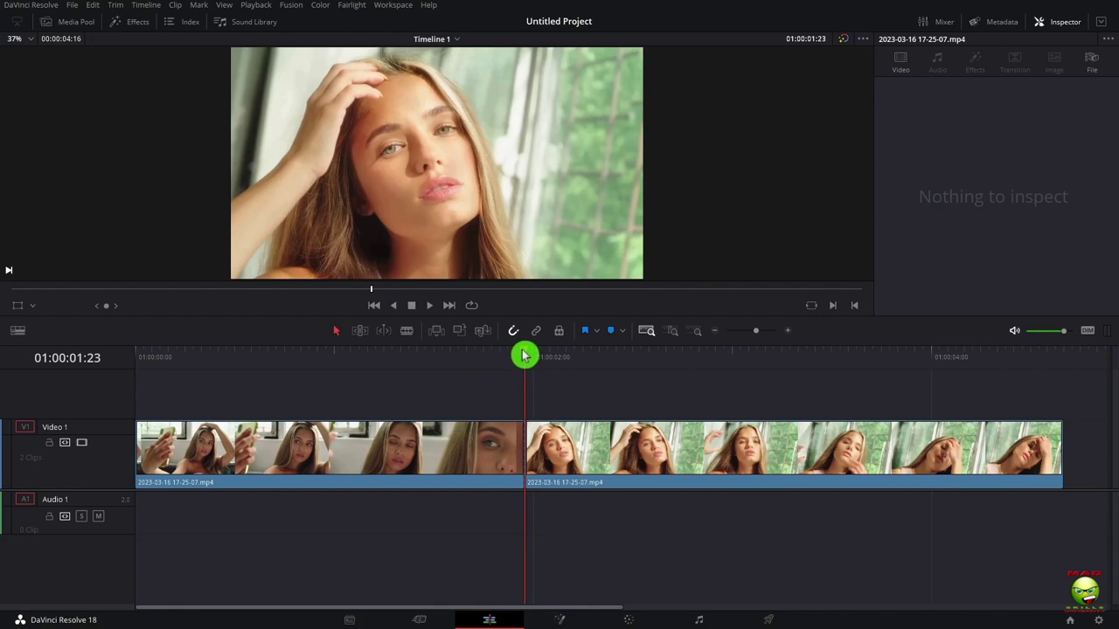
left_click(587, 446)
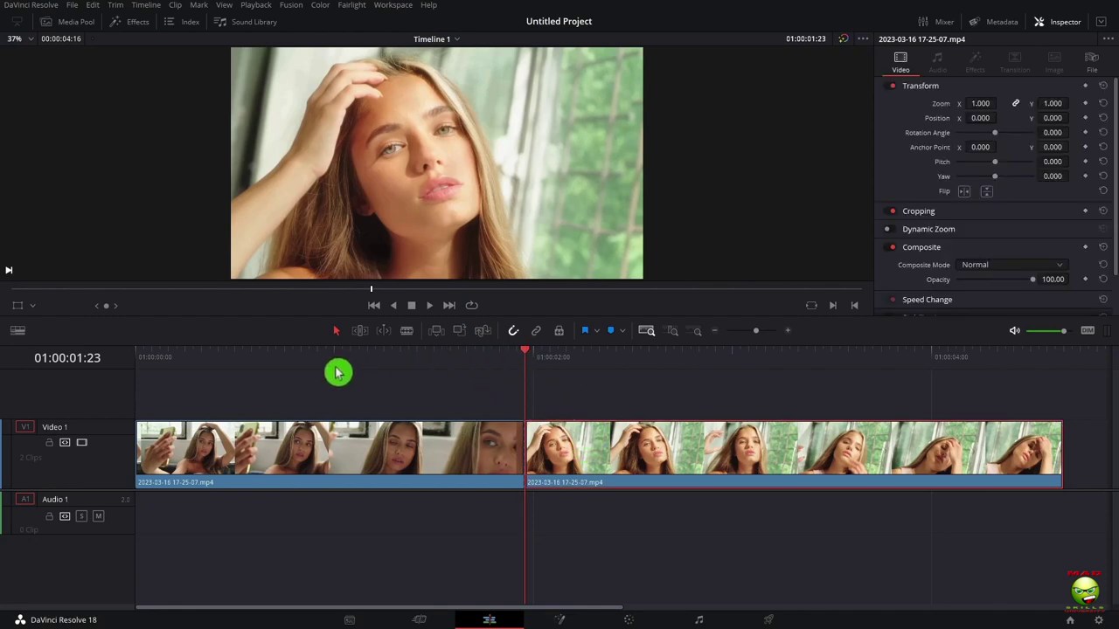
left_click(29, 308)
left_click(32, 309)
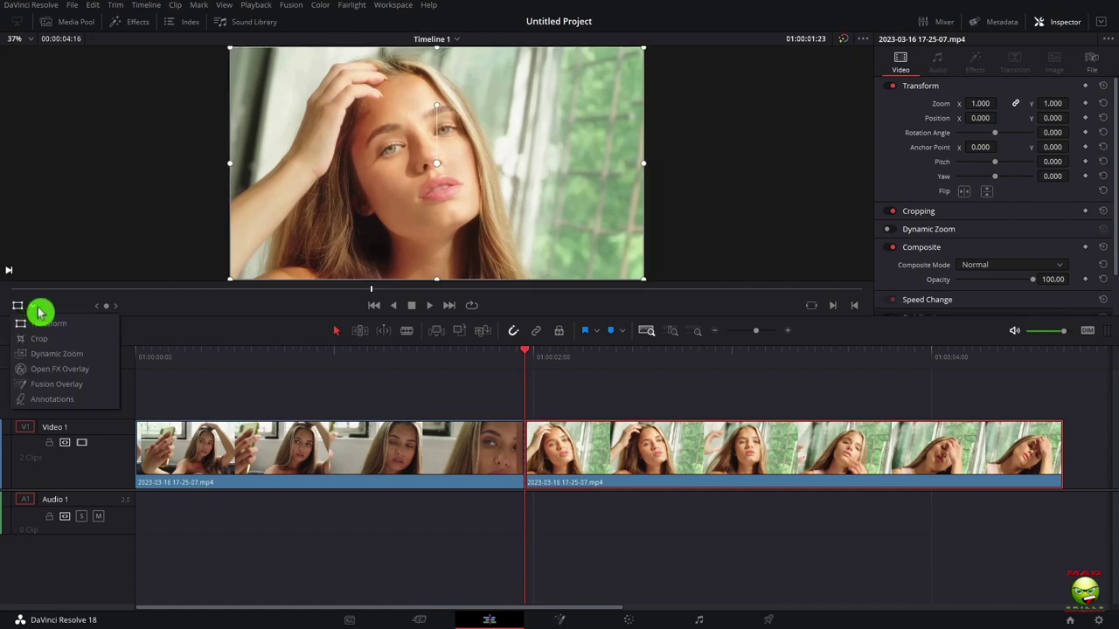
left_click(107, 358)
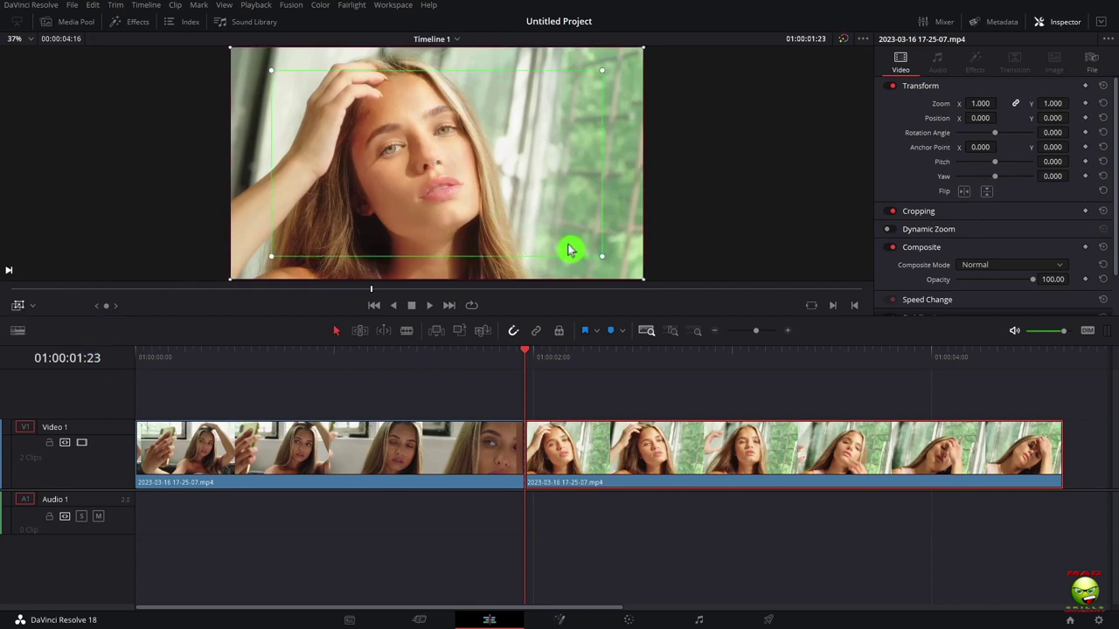
left_click_drag(603, 262, 395, 155)
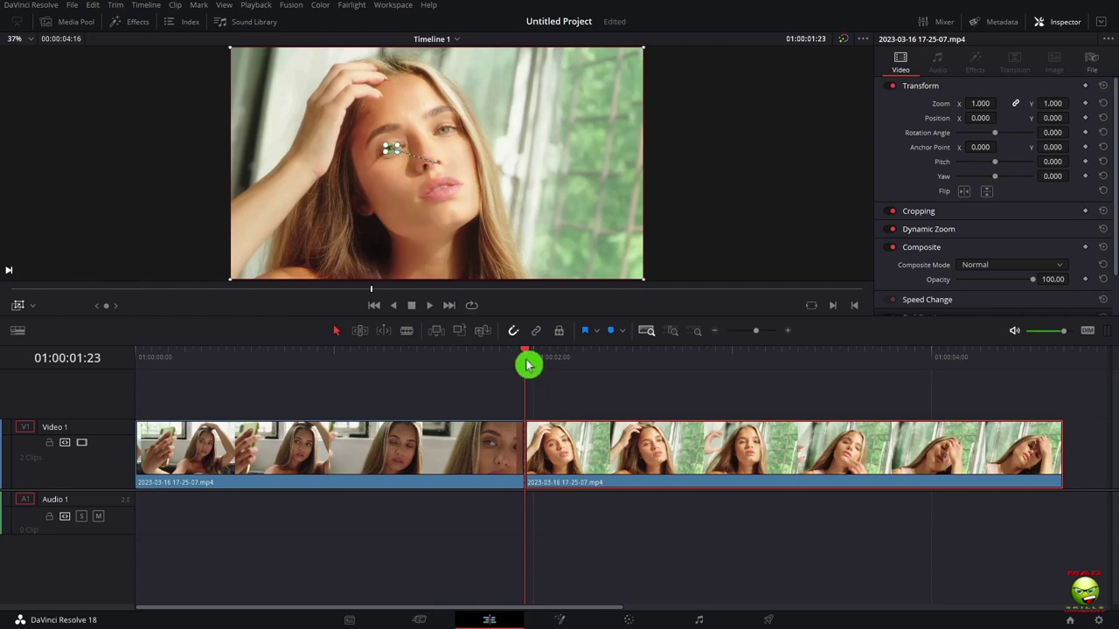
Play back the eye zoom transition from the cut between the two clips and again from 01:00:00:16.
key("space")
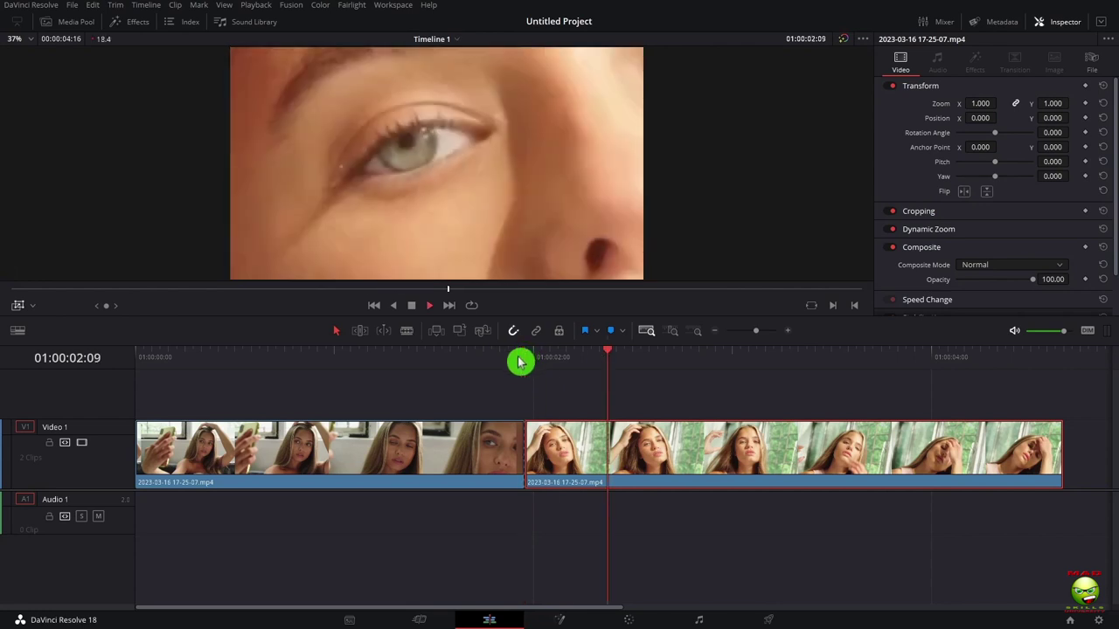
key("space")
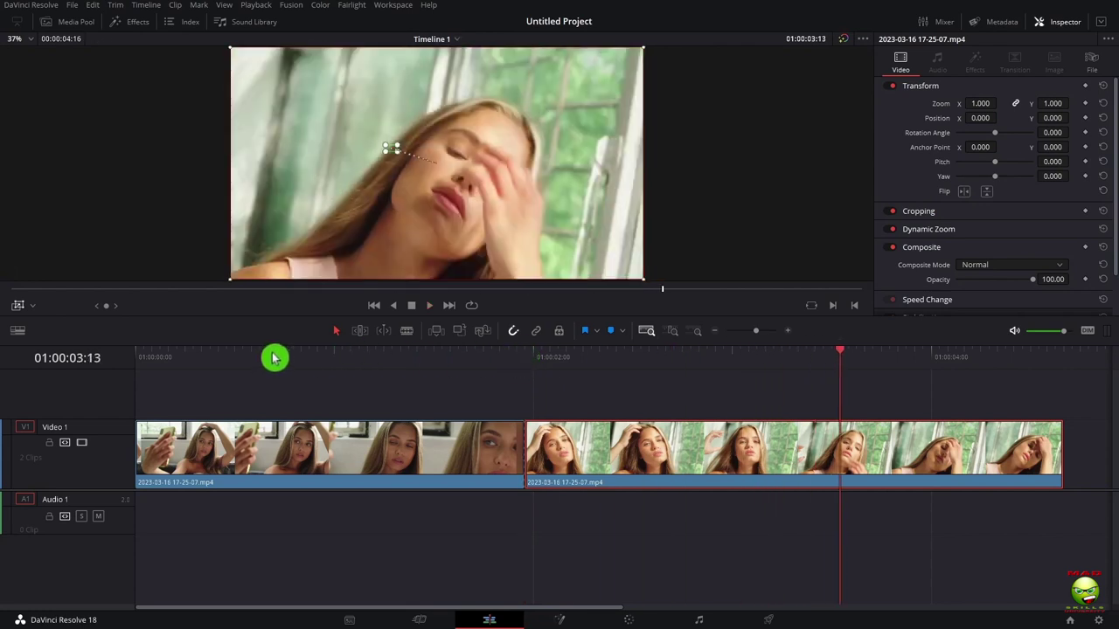
left_click(269, 357)
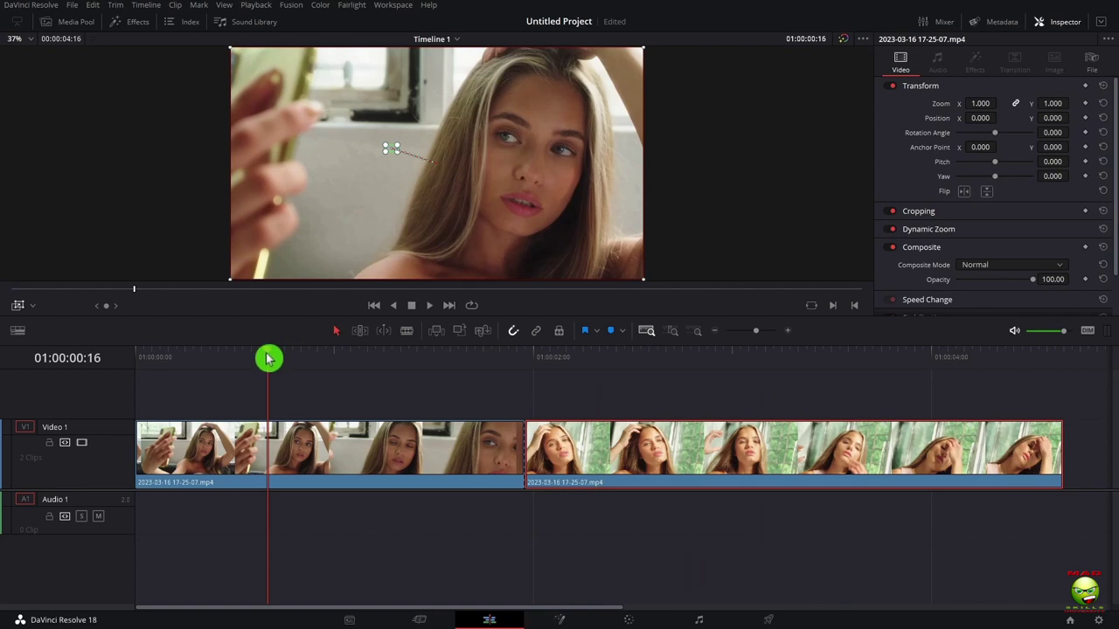
key("space")
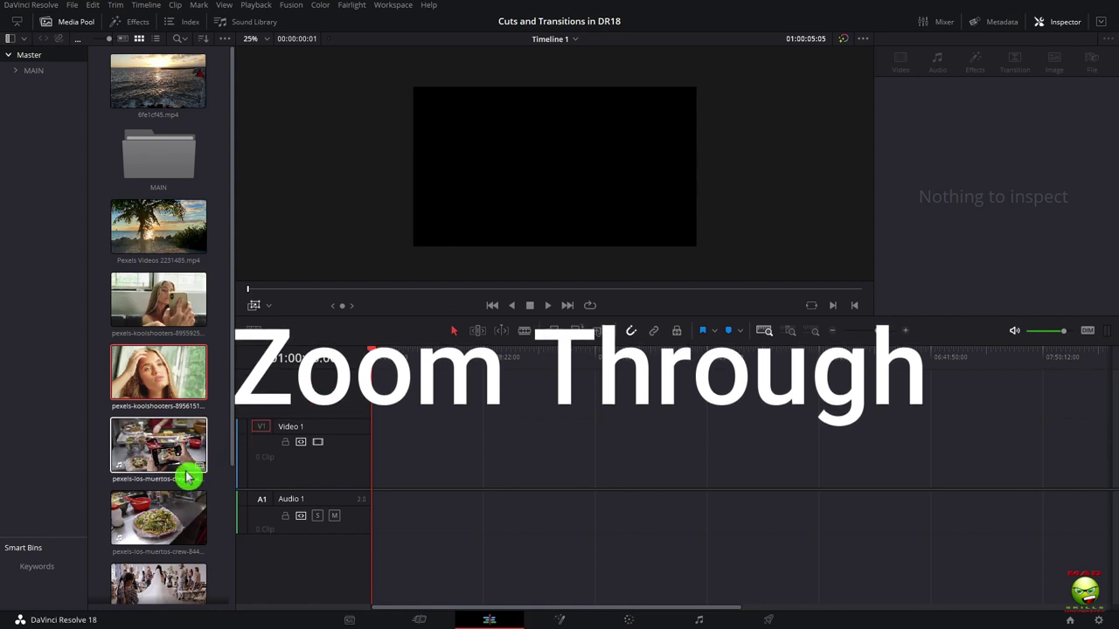
Add pexels-los-muertos-crew-8448187.mp4 at the start of the empty timeline and delete its audio.
left_click_drag(155, 456, 477, 445)
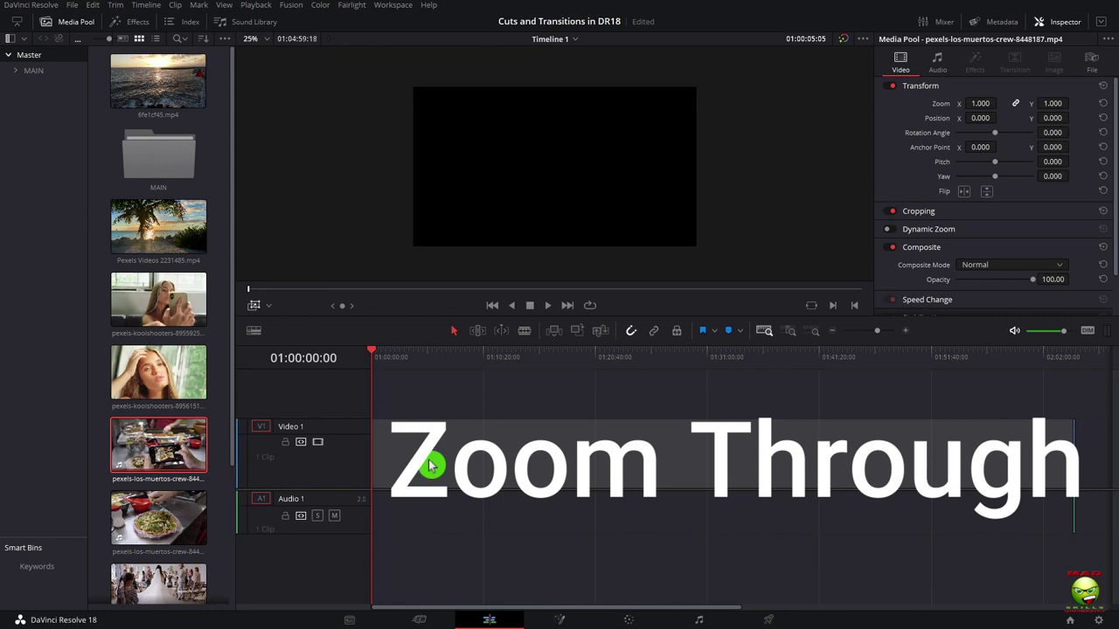
left_click(523, 515)
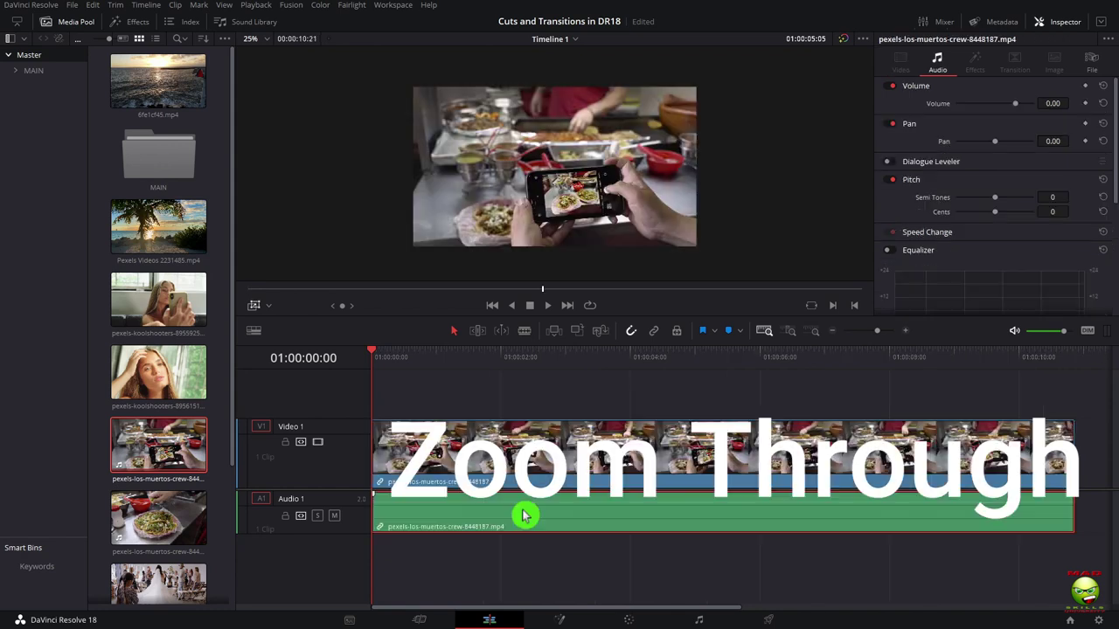
key("Delete")
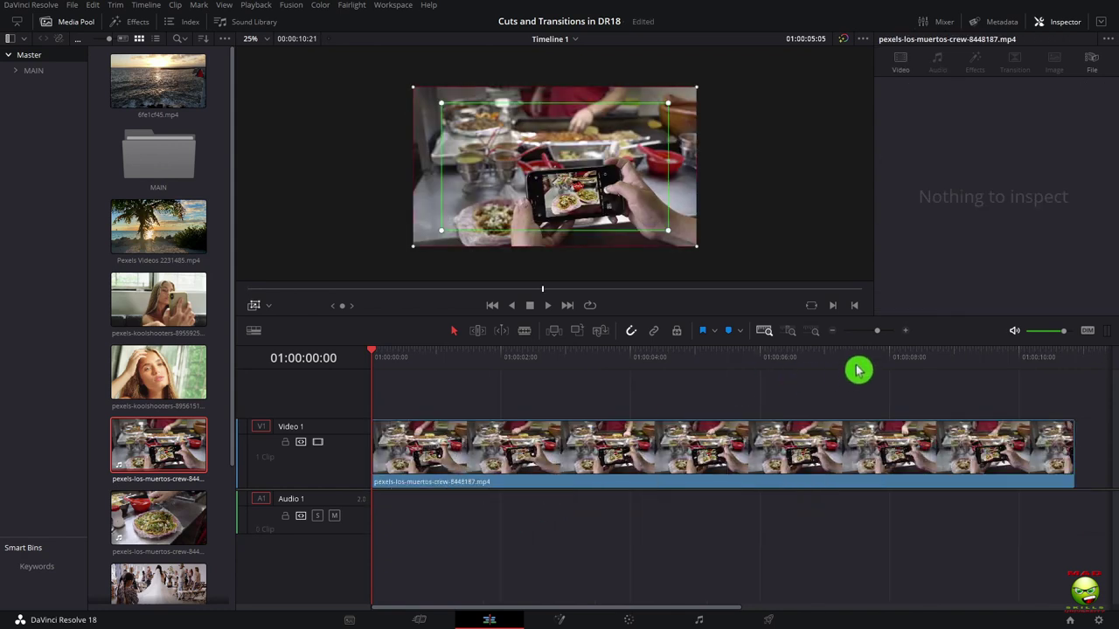
Place pexels-los-muertos-crew-8448195.mp4 on Video 1 with a gap after the phone clip and delete its audio.
scroll(938, 427, "down", 5)
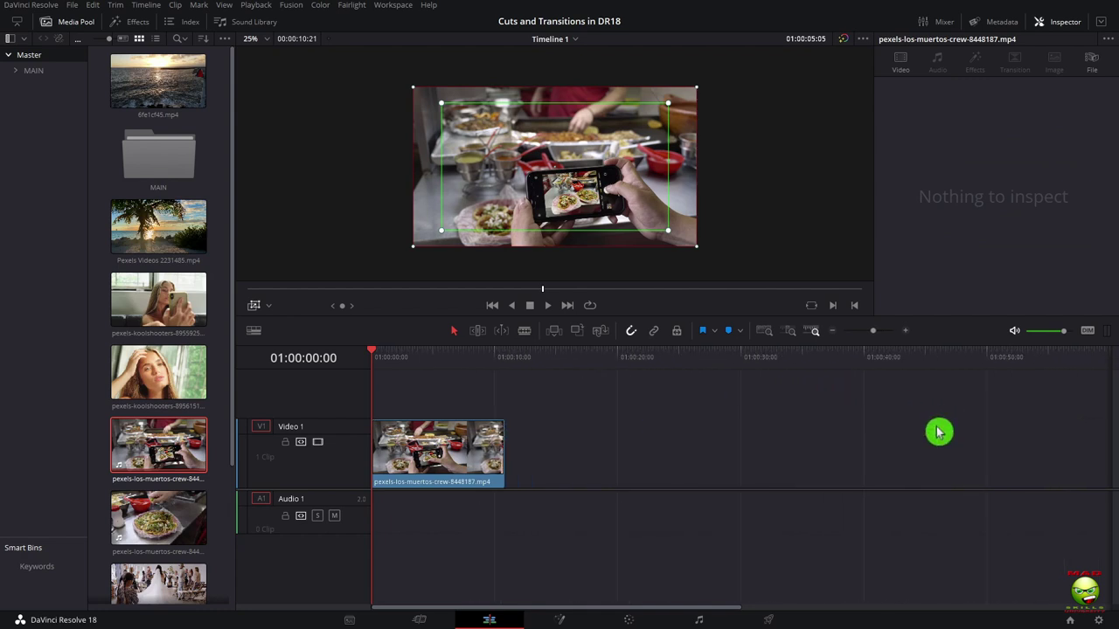
left_click_drag(203, 515, 710, 452)
left_click(791, 533)
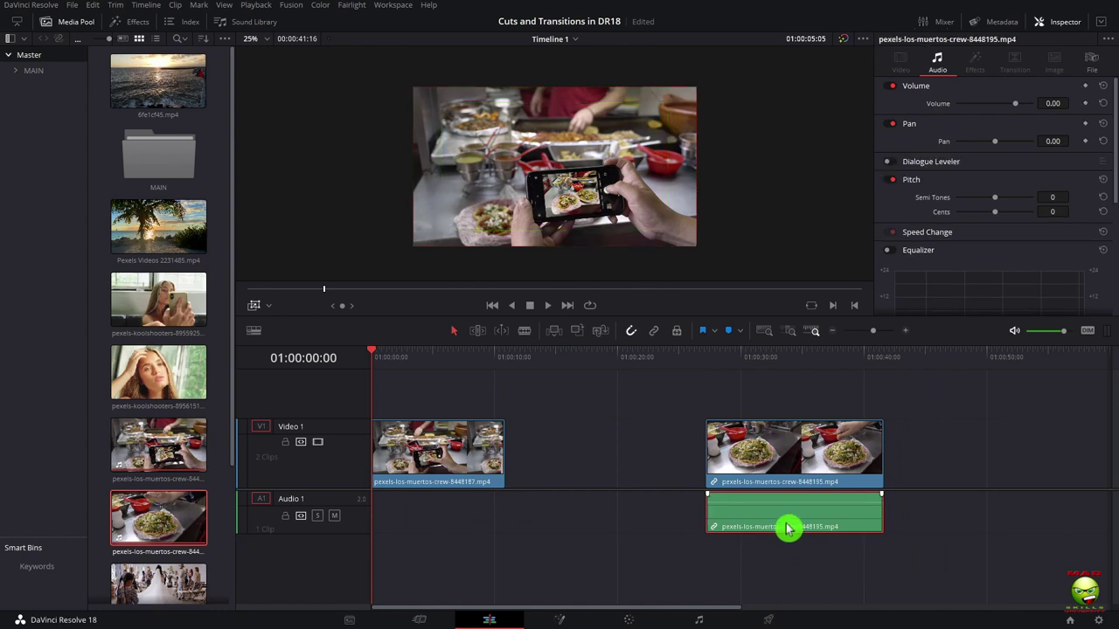
key("Delete")
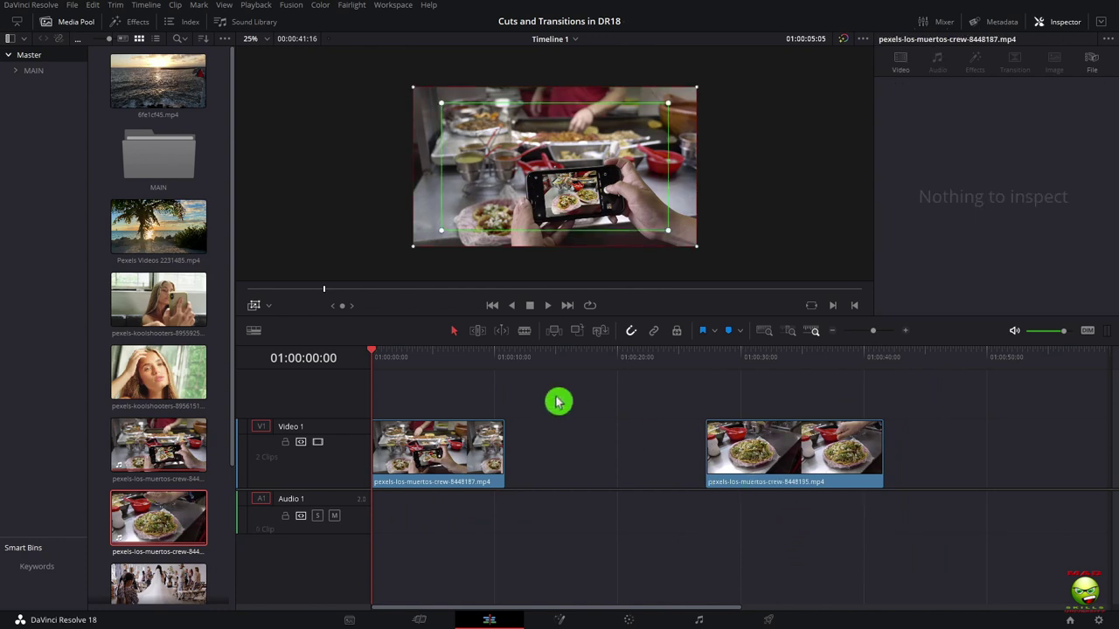
Ripple-trim the start of the phone clip to the playhead at 01:00:04:02.
left_click(431, 363)
left_click_drag(432, 363, 423, 352)
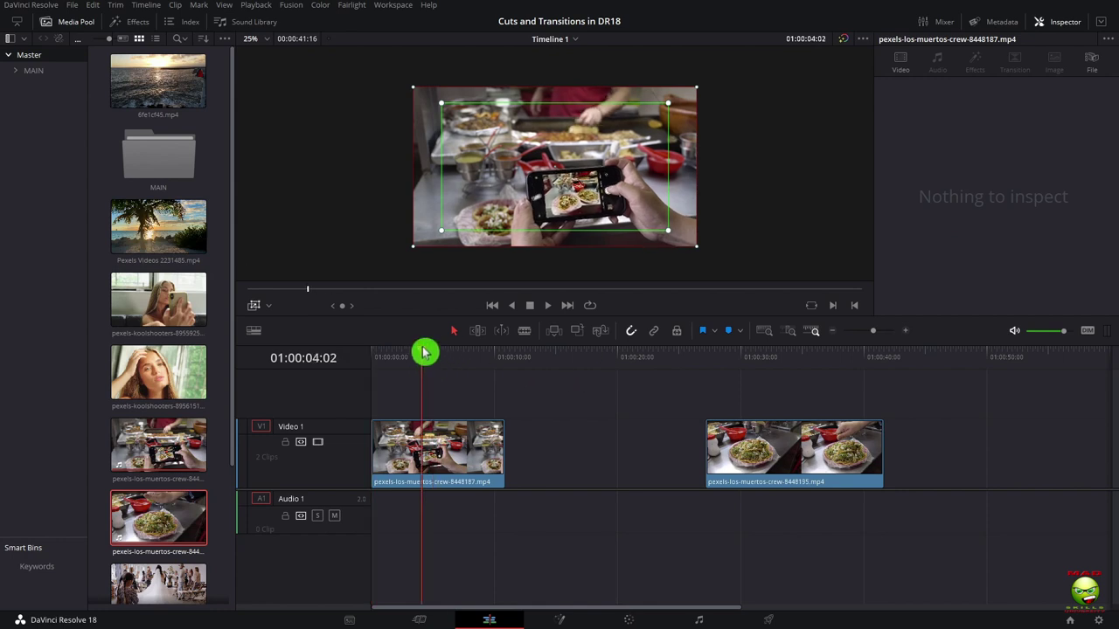
left_click(395, 452)
key("ctrl+shift+bracketleft")
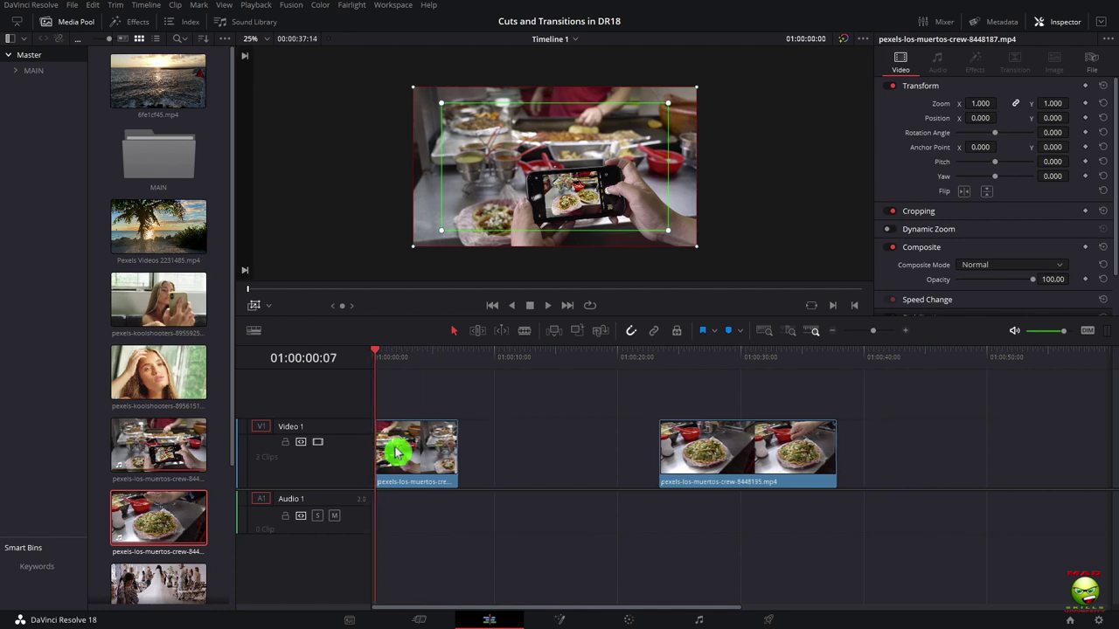
Cut off the phone clip's end at 01:00:03:07 and close the gap before the taco clip.
left_click(391, 358)
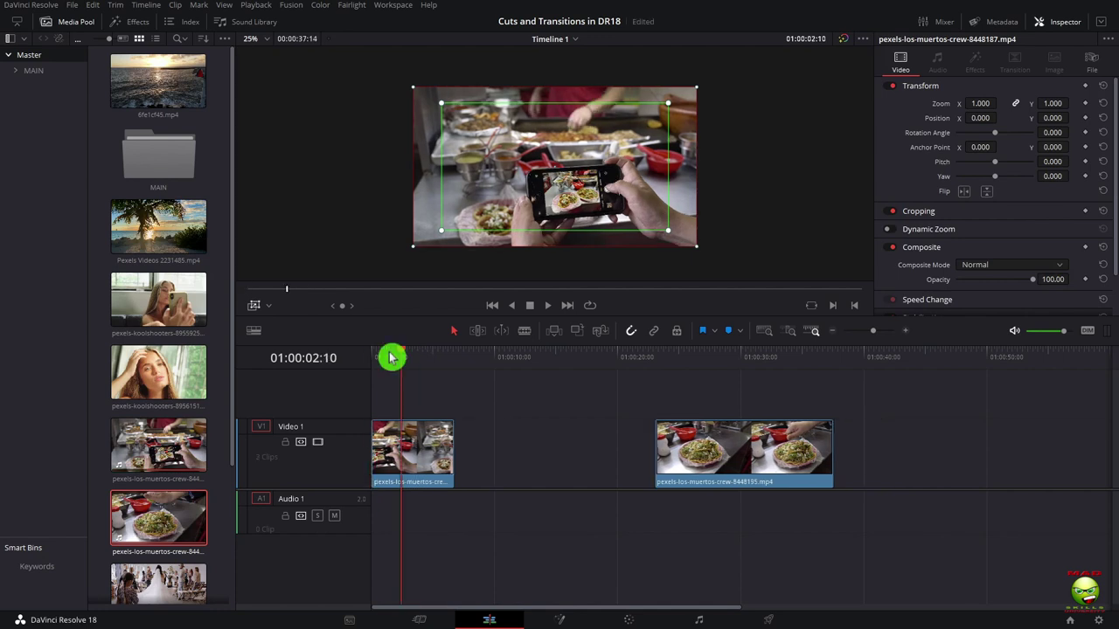
left_click_drag(391, 358, 391, 357)
key("space")
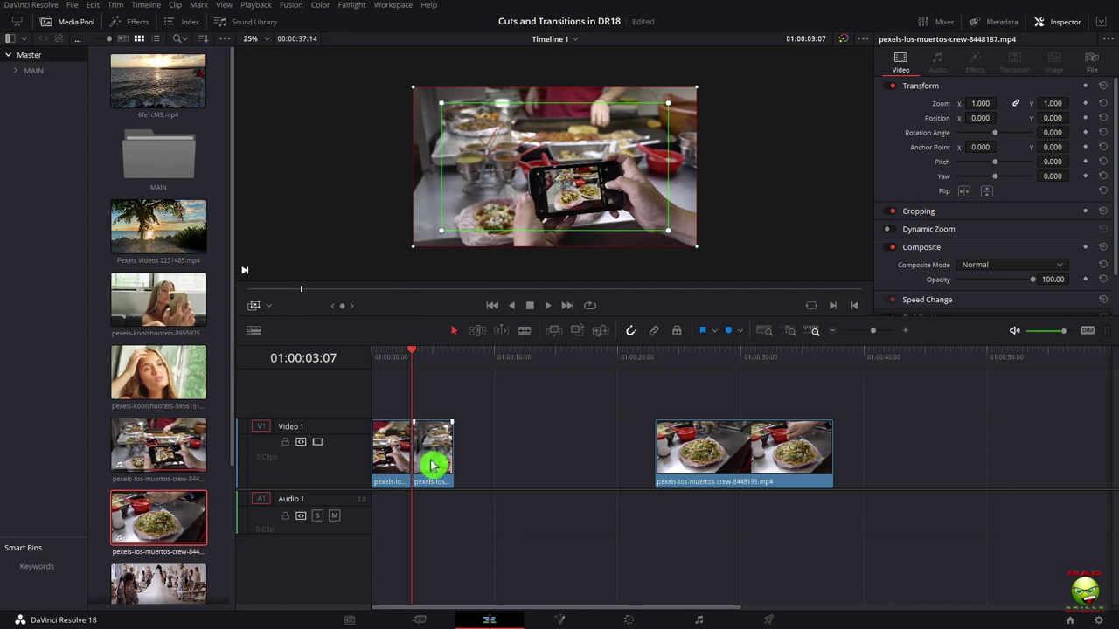
key("ctrl+b")
key("BackSpace")
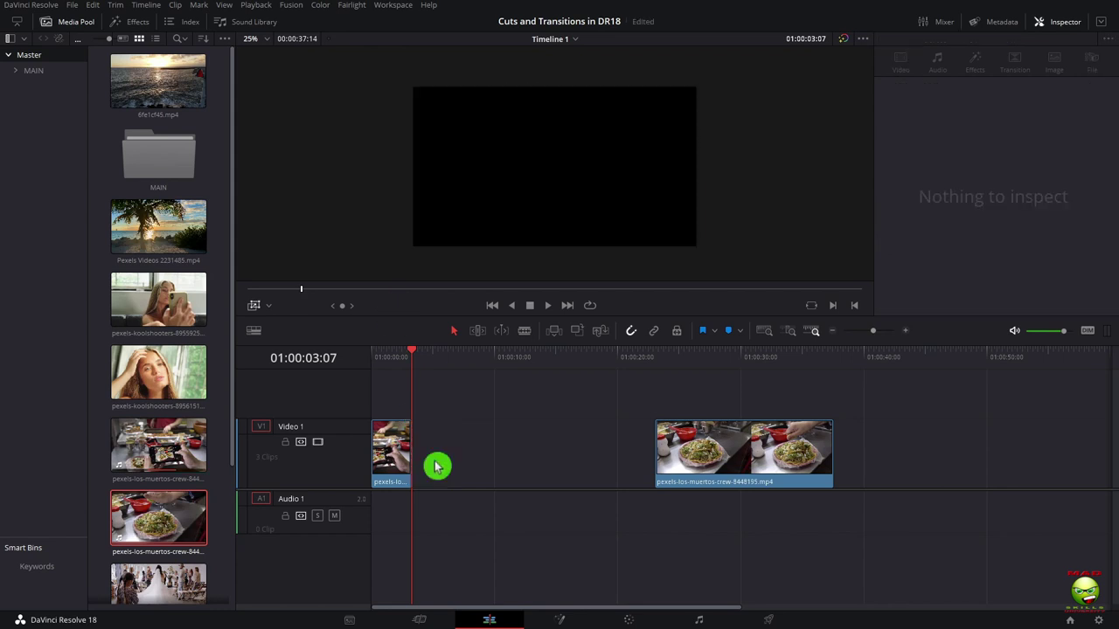
left_click(520, 445)
key("BackSpace")
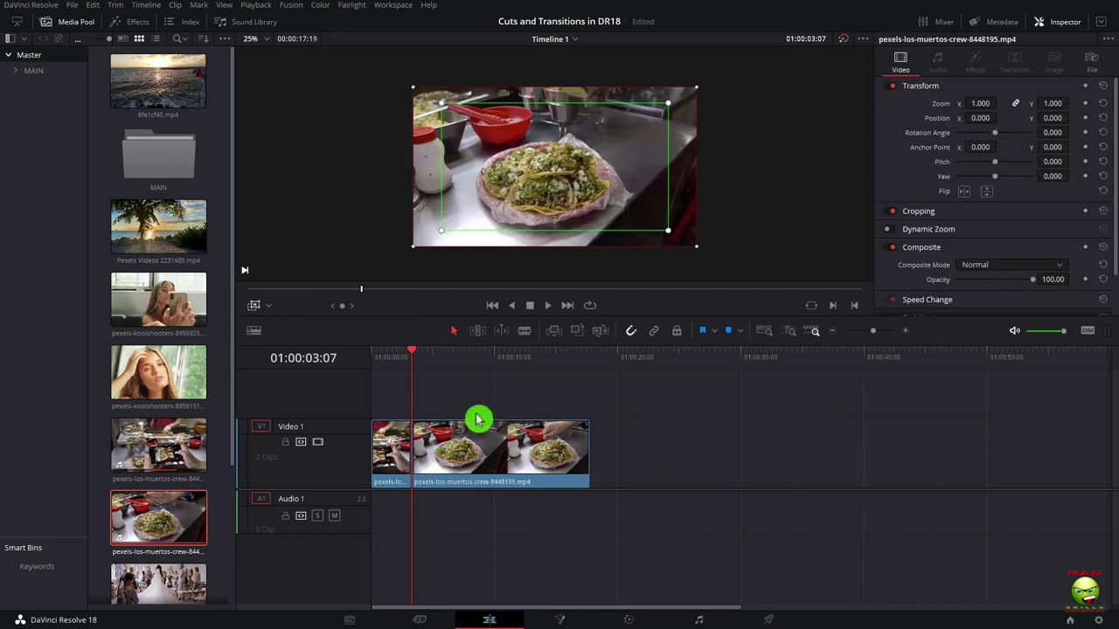
Enlarge the phone clip's green Dynamic Zoom start frame to the full picture and shrink the red end frame over the phone's screen.
left_click(395, 448)
left_click(393, 358)
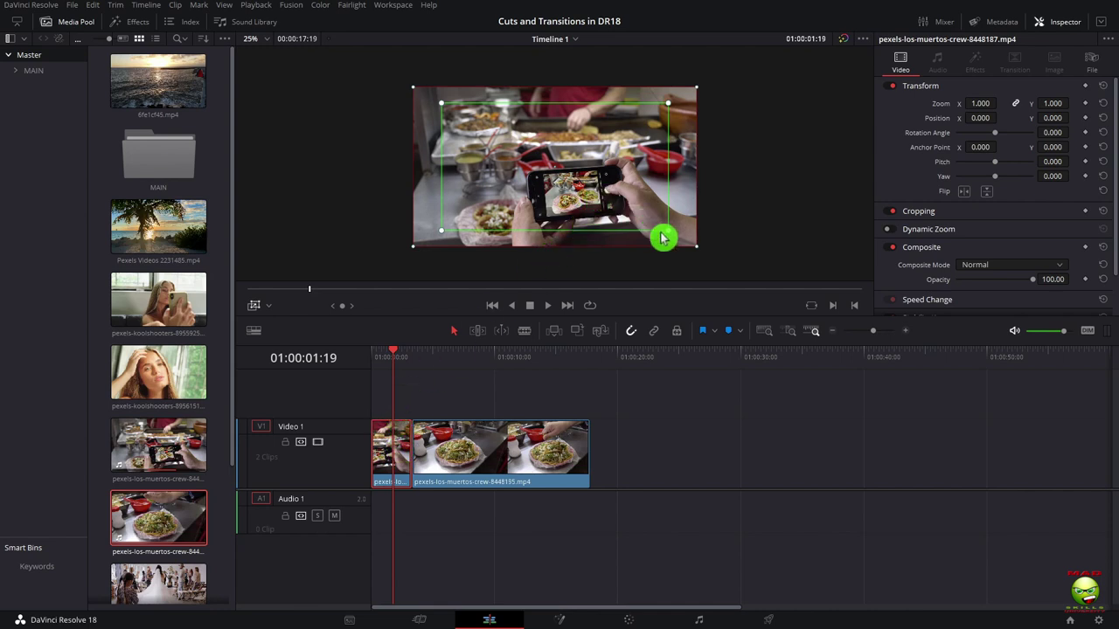
left_click_drag(669, 234, 691, 257)
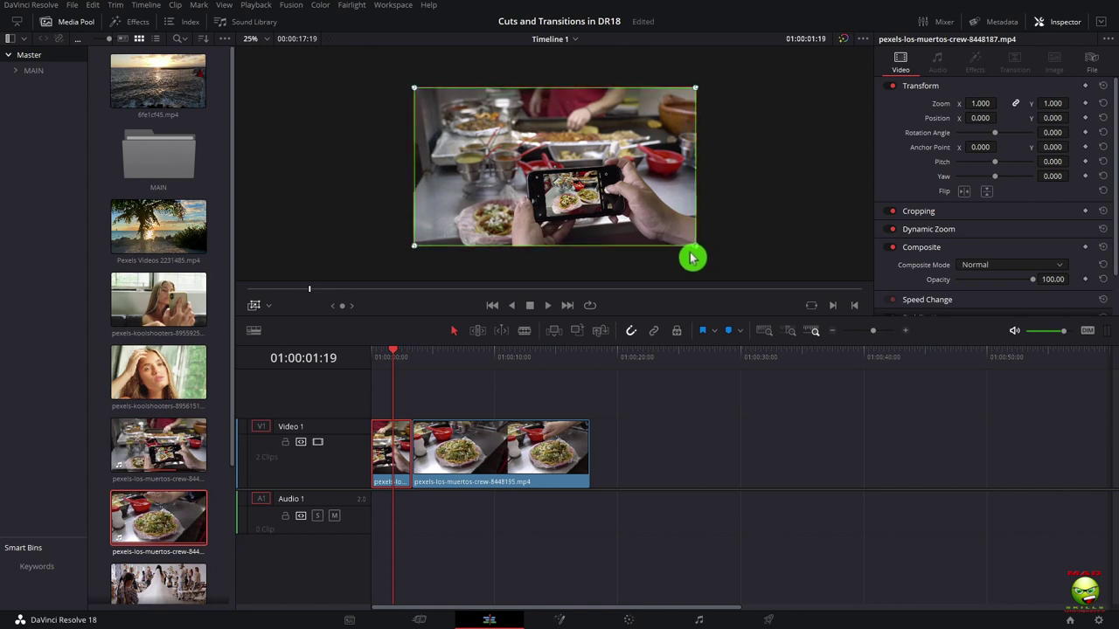
left_click(580, 199)
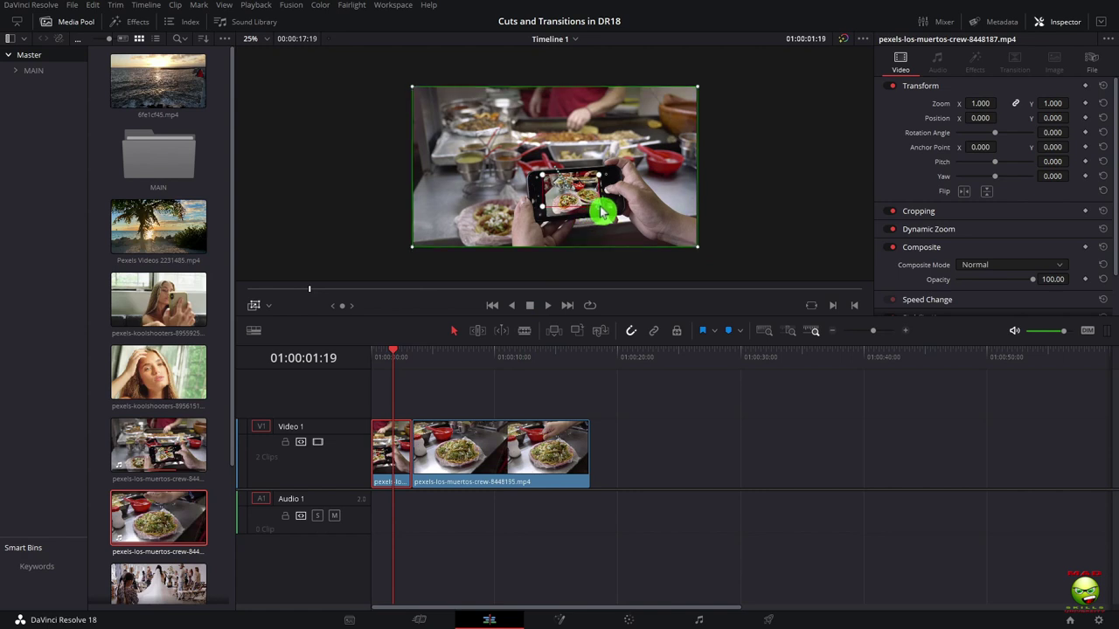
mouse_move(602, 211)
left_mouse_down()
mouse_move(604, 230)
mouse_move(569, 210)
mouse_move(612, 175)
mouse_move(589, 180)
mouse_move(616, 195)
left_mouse_up()
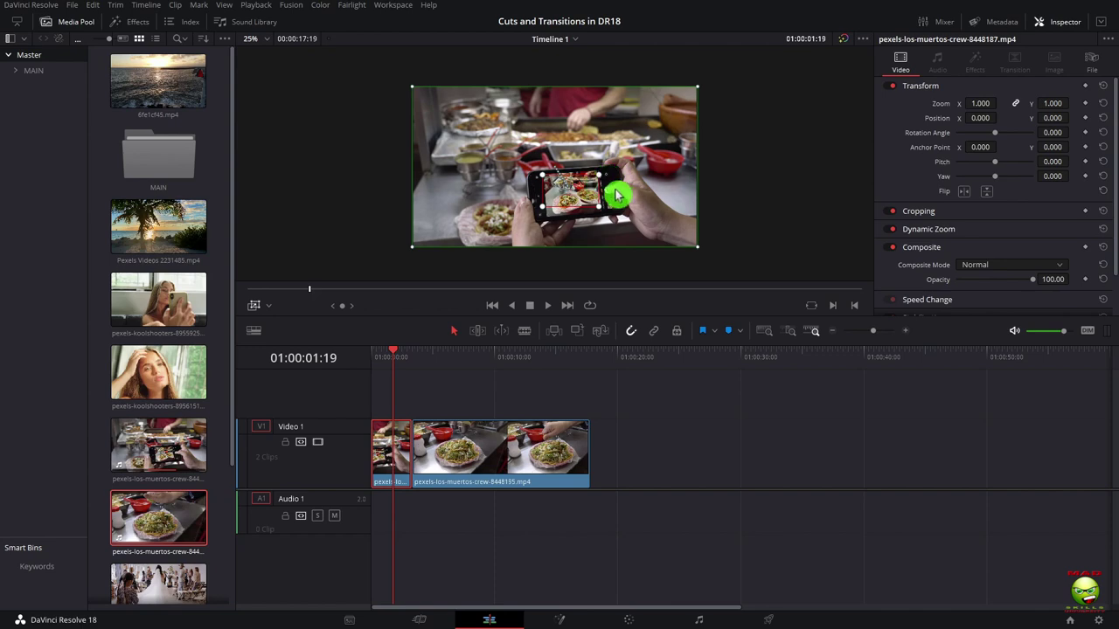